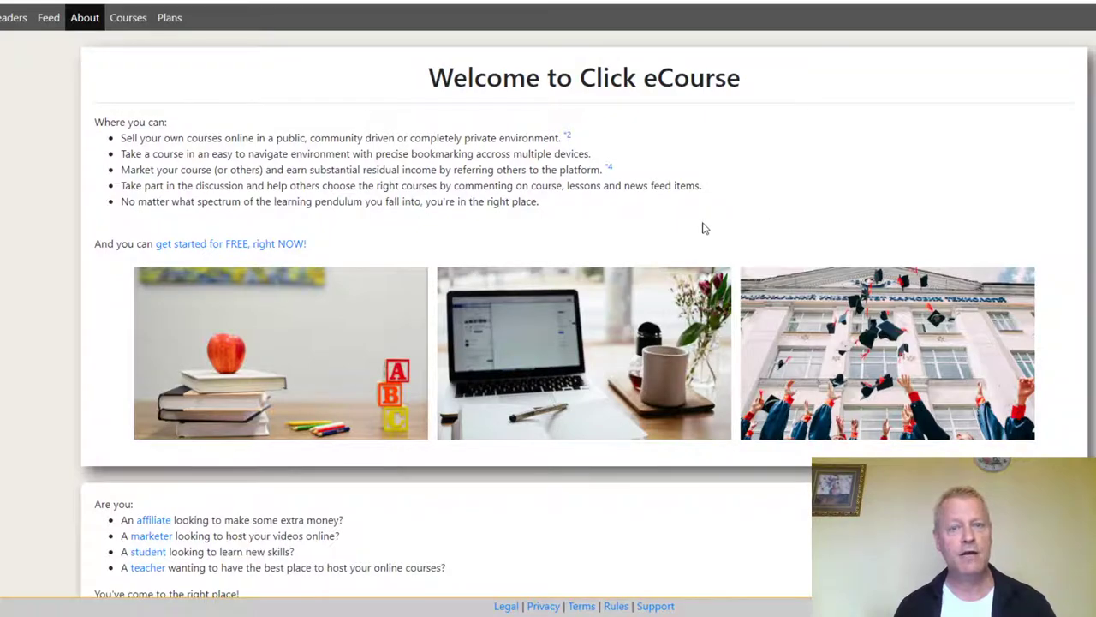
scroll(698, 227, "down", 5)
scroll(691, 227, "down", 10)
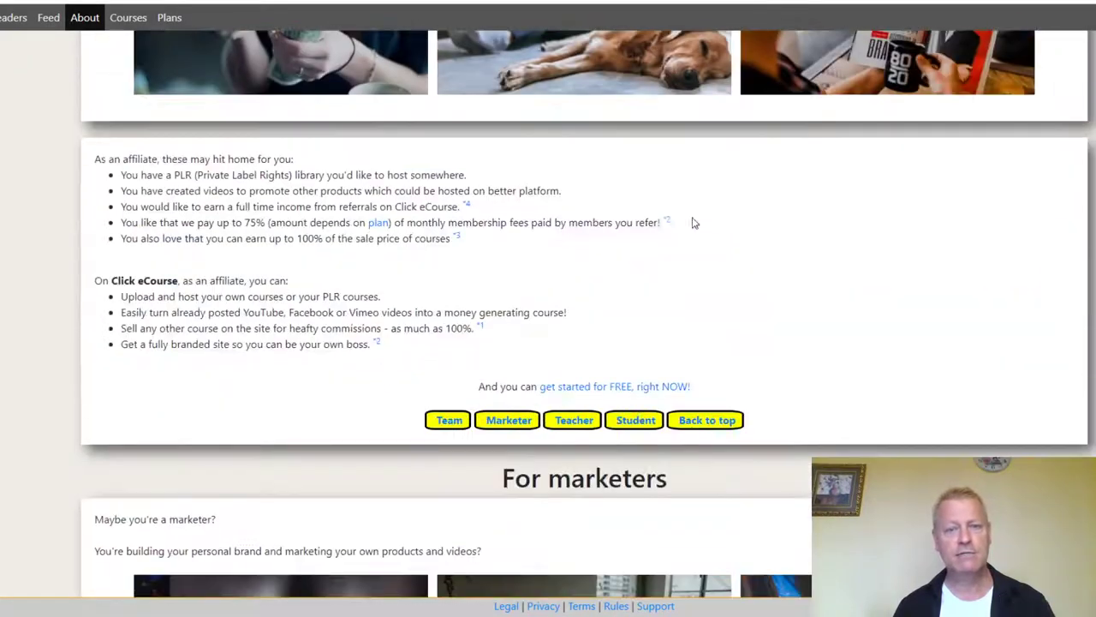
scroll(692, 219, "down", 5)
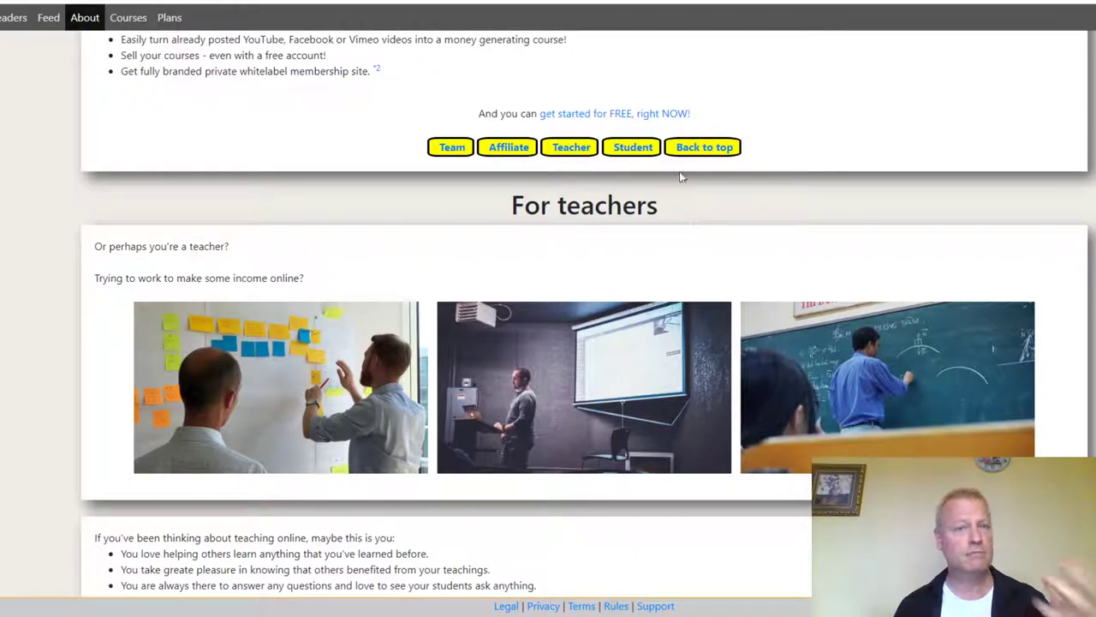
scroll(666, 202, "up", 15)
scroll(668, 205, "up", 5)
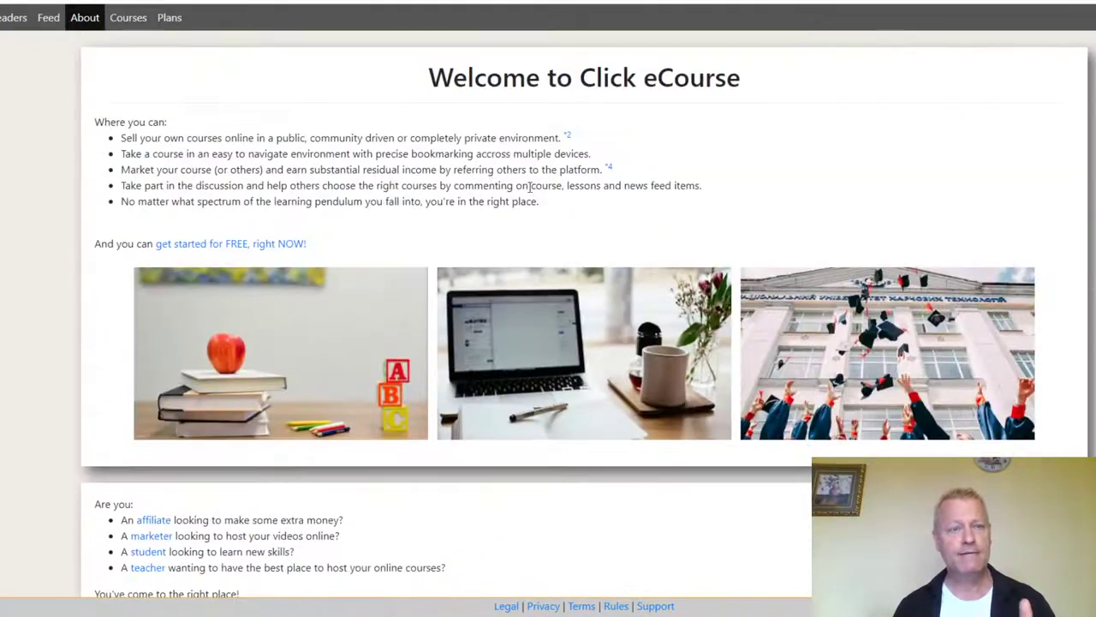
Open the Plans comparison and highlight the Free plan's features and heading.
left_click(168, 18)
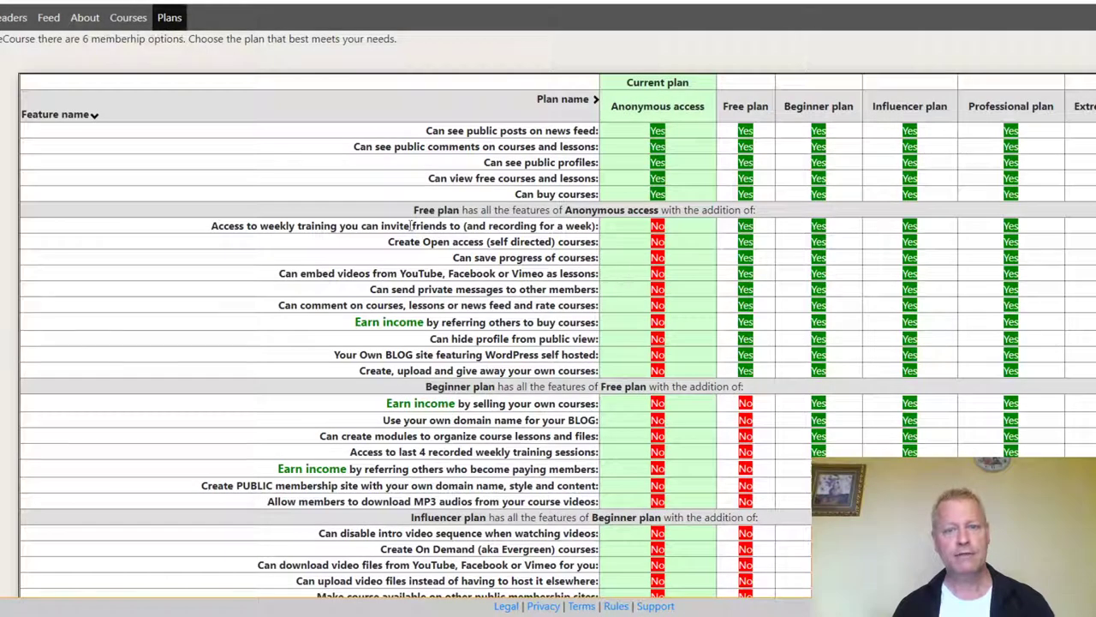
left_click_drag(423, 225, 501, 485)
scroll(623, 267, "down", 6)
scroll(624, 268, "up", 5)
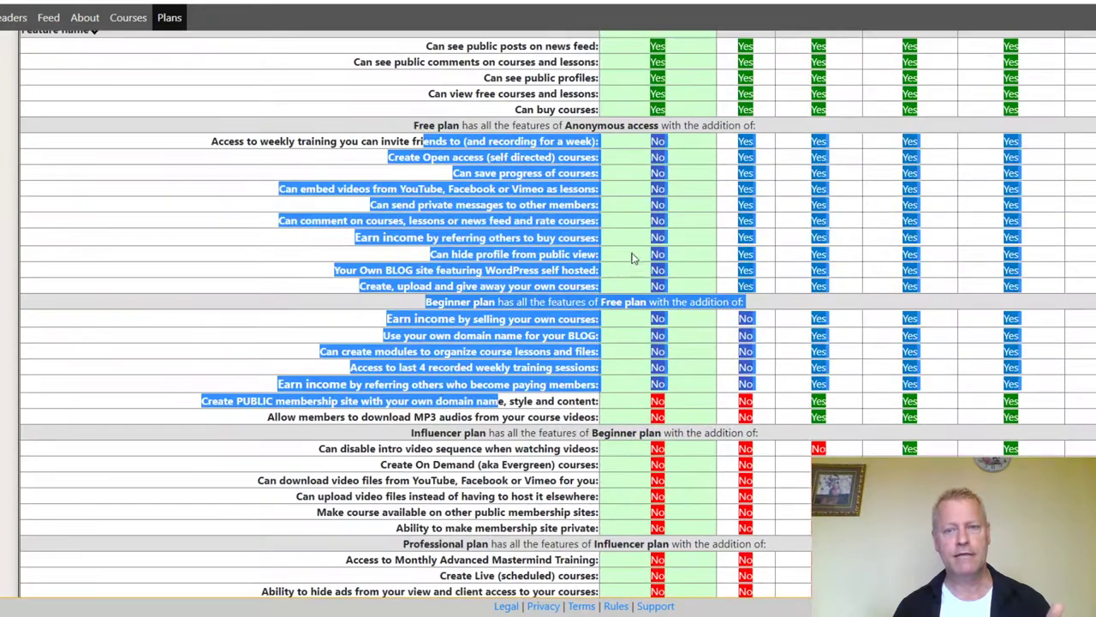
left_click(711, 175)
scroll(727, 178, "up", 2)
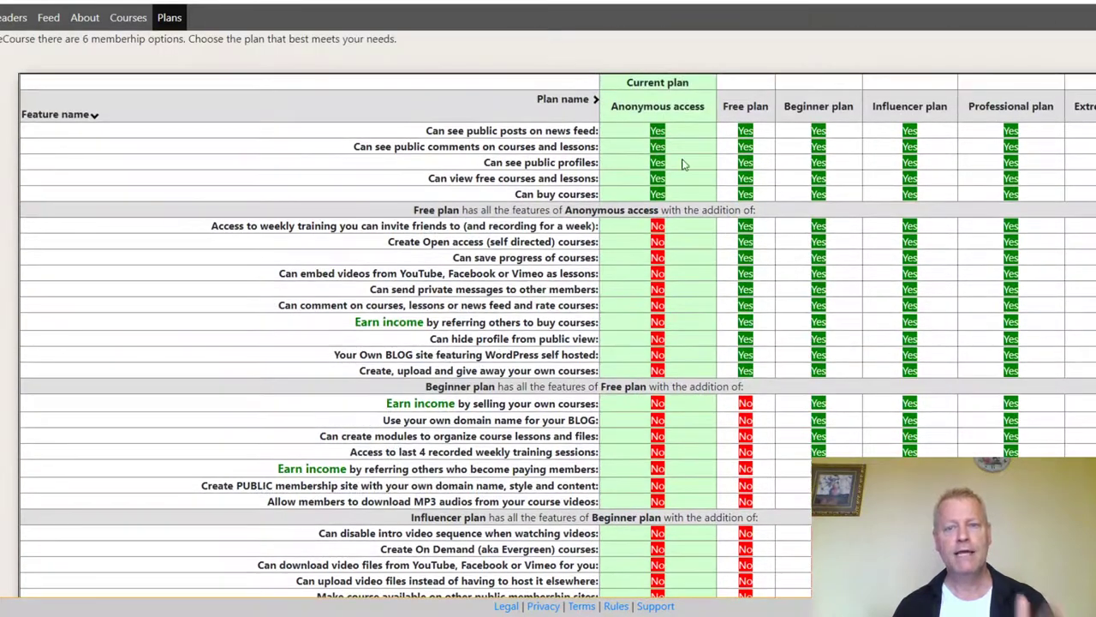
left_click_drag(719, 106, 762, 103)
left_click(545, 222)
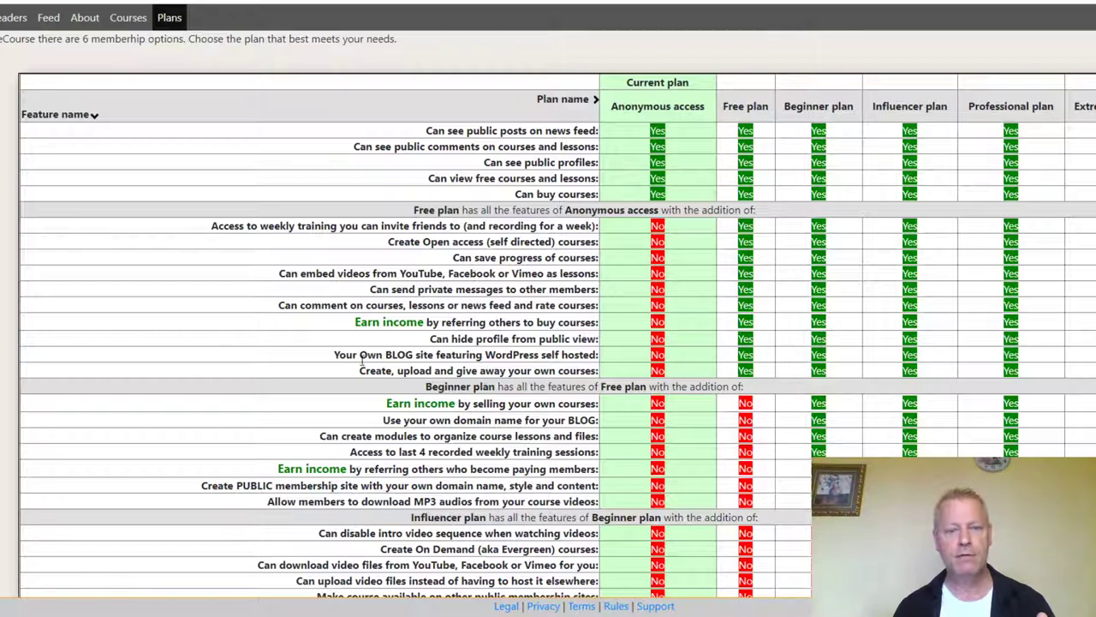
Highlight the WordPress blog site and own domain name feature rows, then bring up Register account.
left_click_drag(334, 354, 510, 354)
left_click(1089, 349)
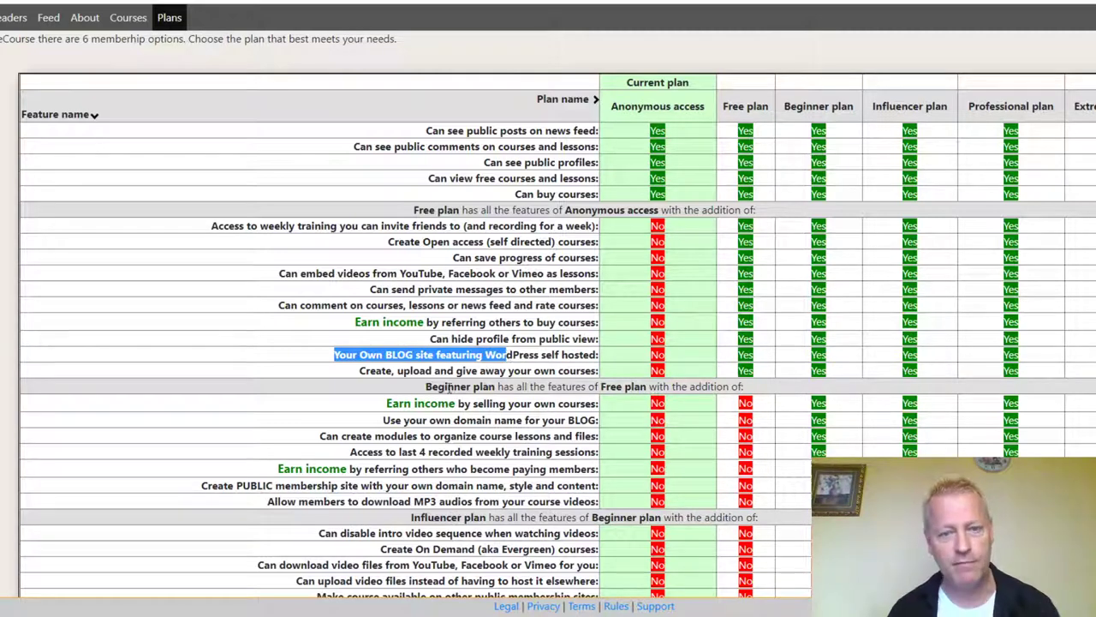
left_click(476, 397)
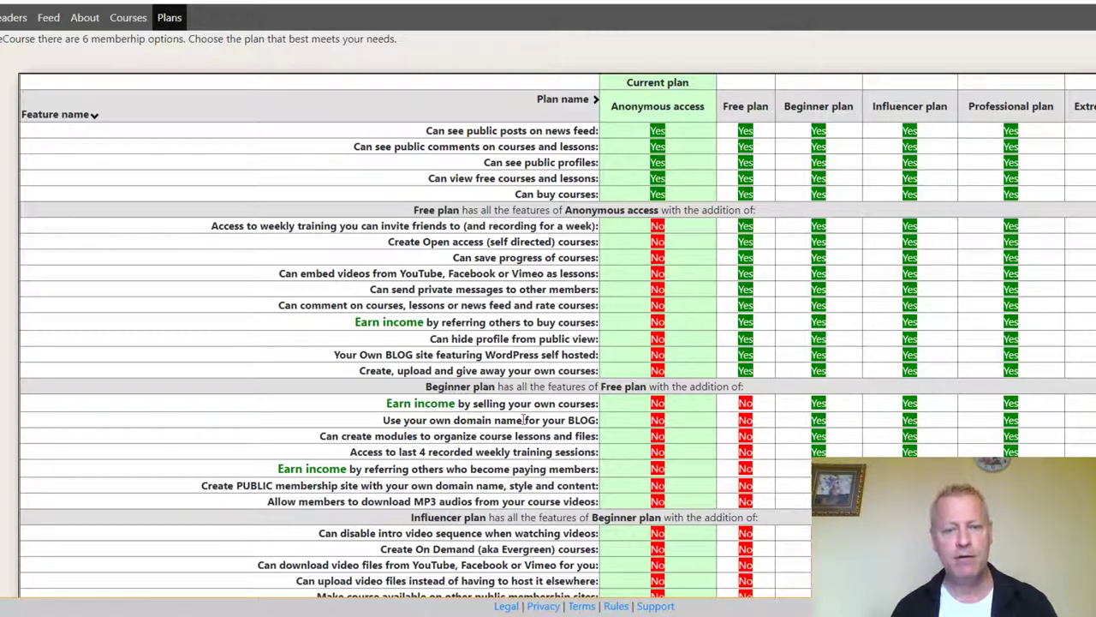
left_click_drag(418, 420, 602, 432)
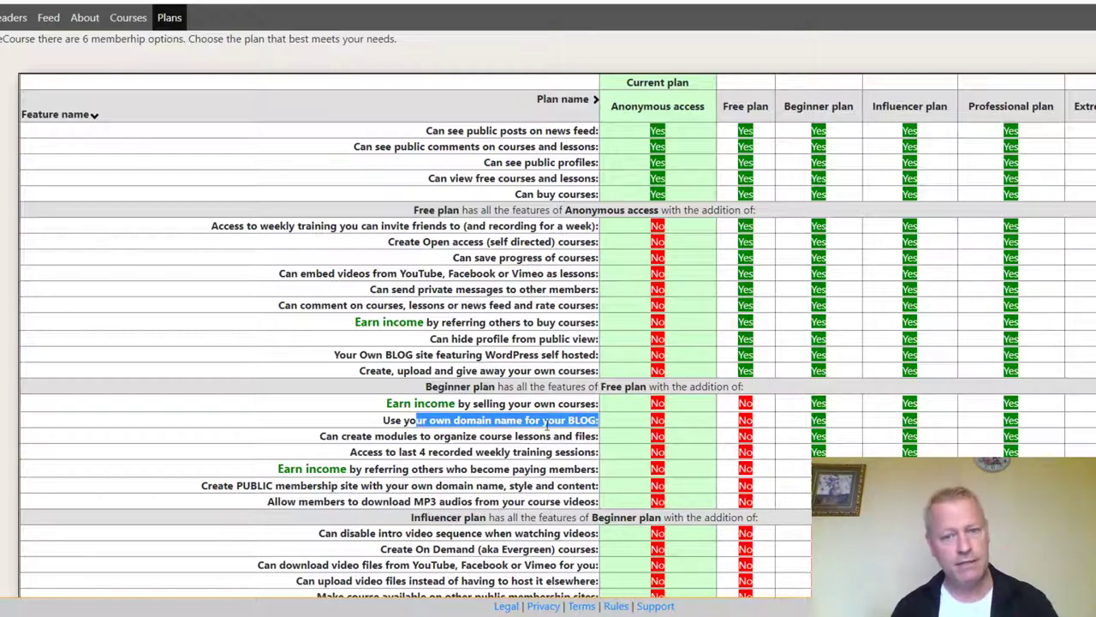
scroll(555, 432, "down", 2)
scroll(548, 411, "up", 2)
left_click(511, 270)
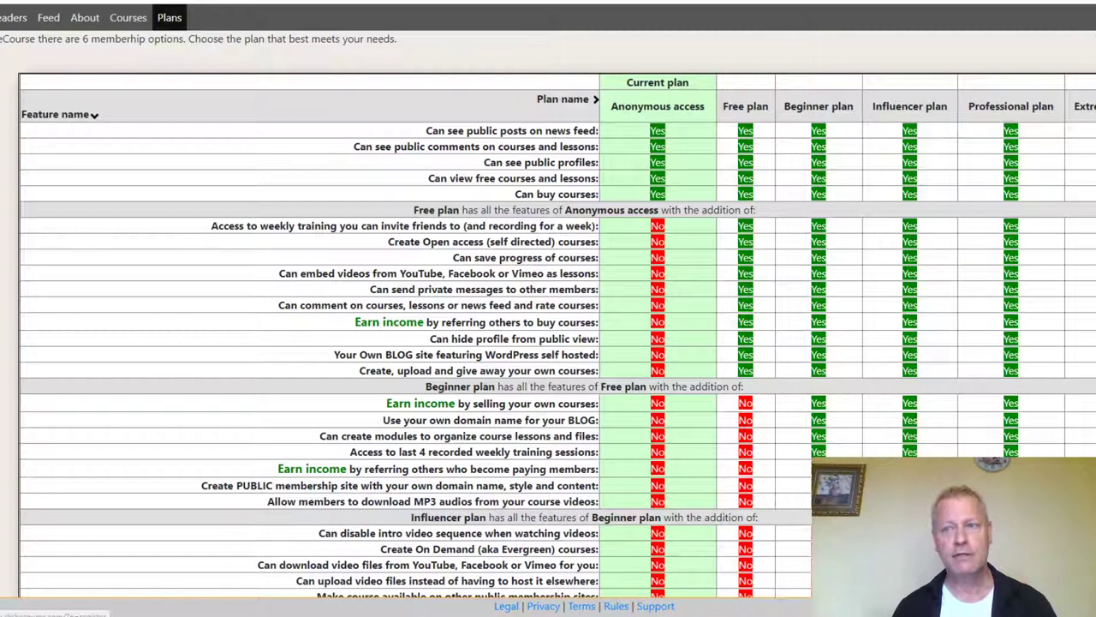
left_click(804, 202)
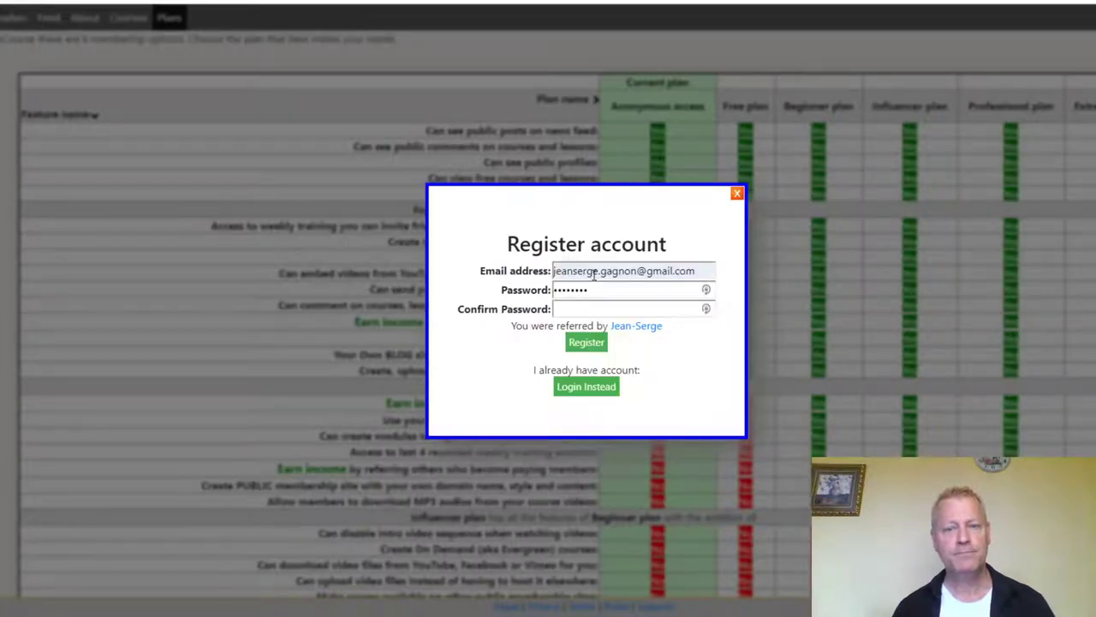
Replace the prefilled e-mail with a test address, fill both password fields, register, and save the login.
left_click(699, 272)
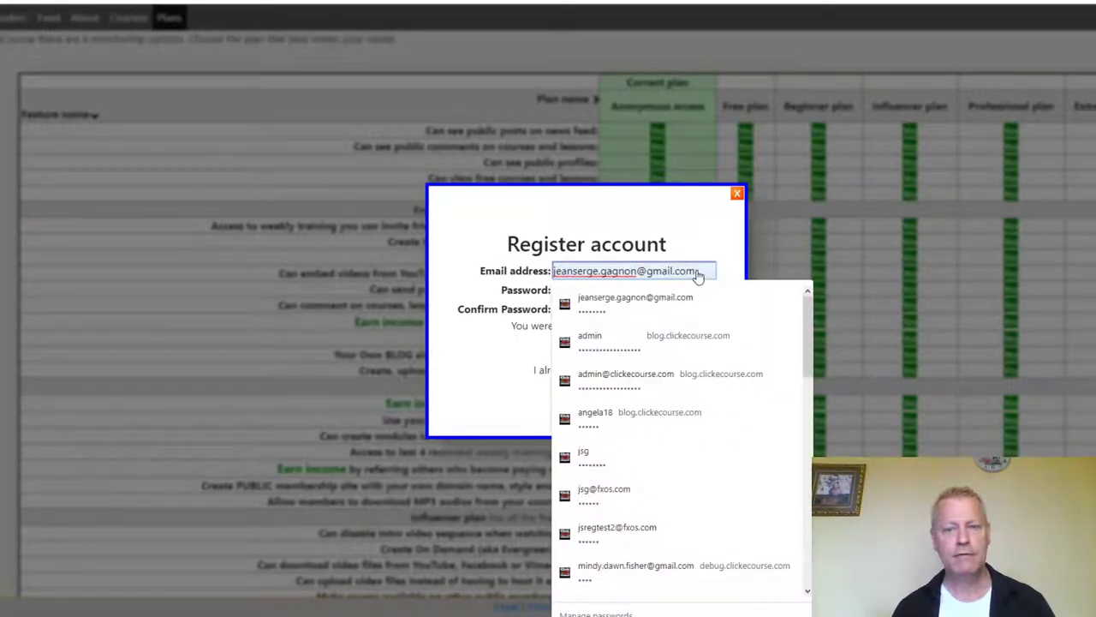
left_click_drag(699, 272, 536, 271)
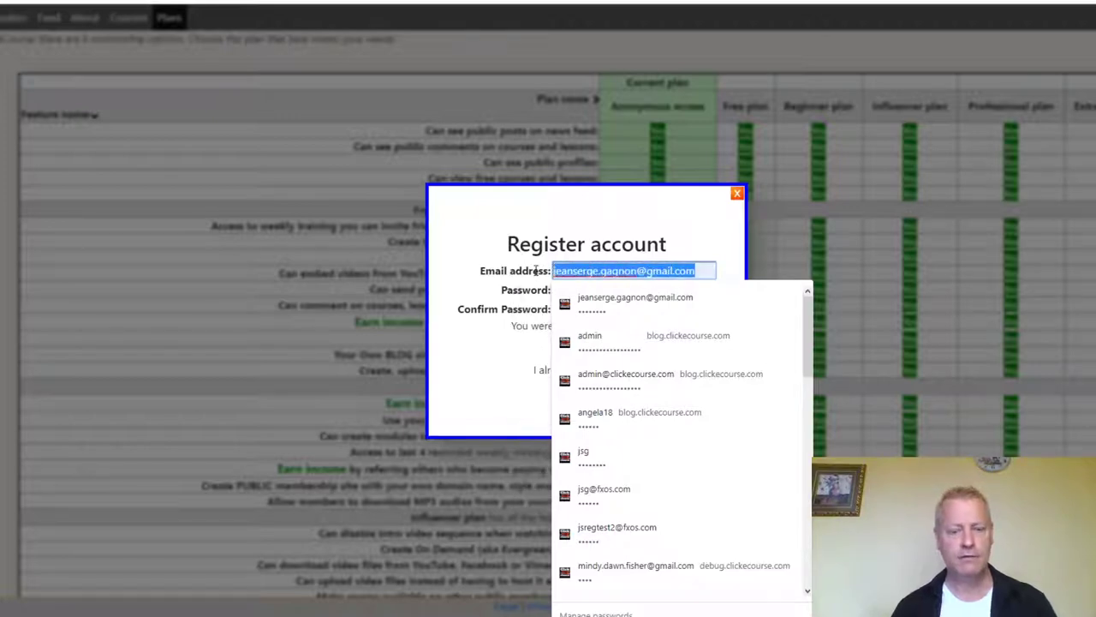
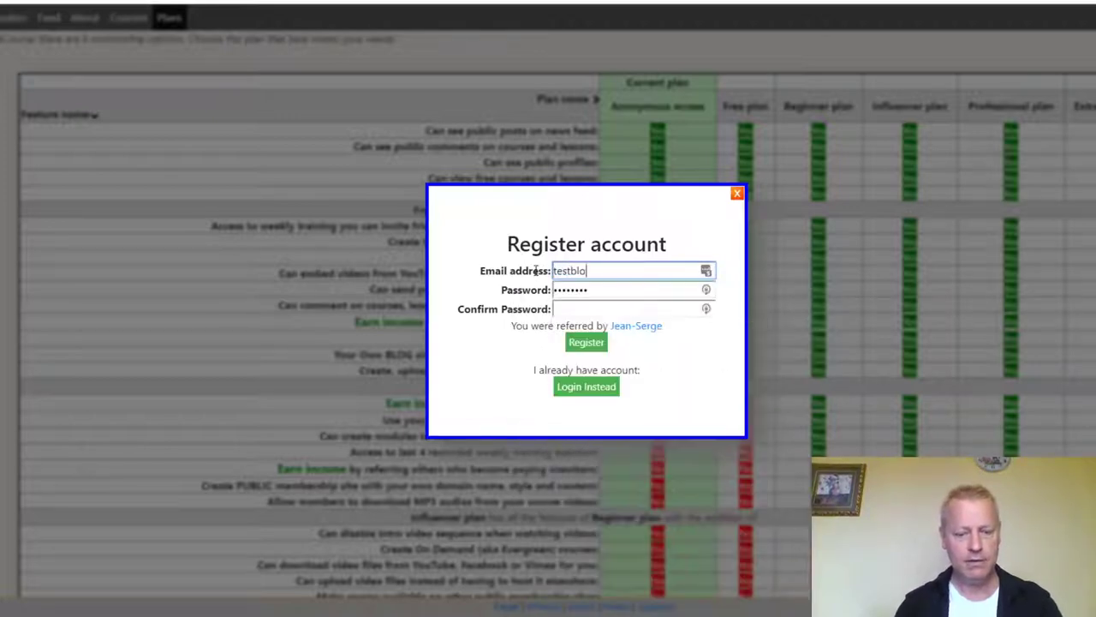
key("Tab")
key("Tab")
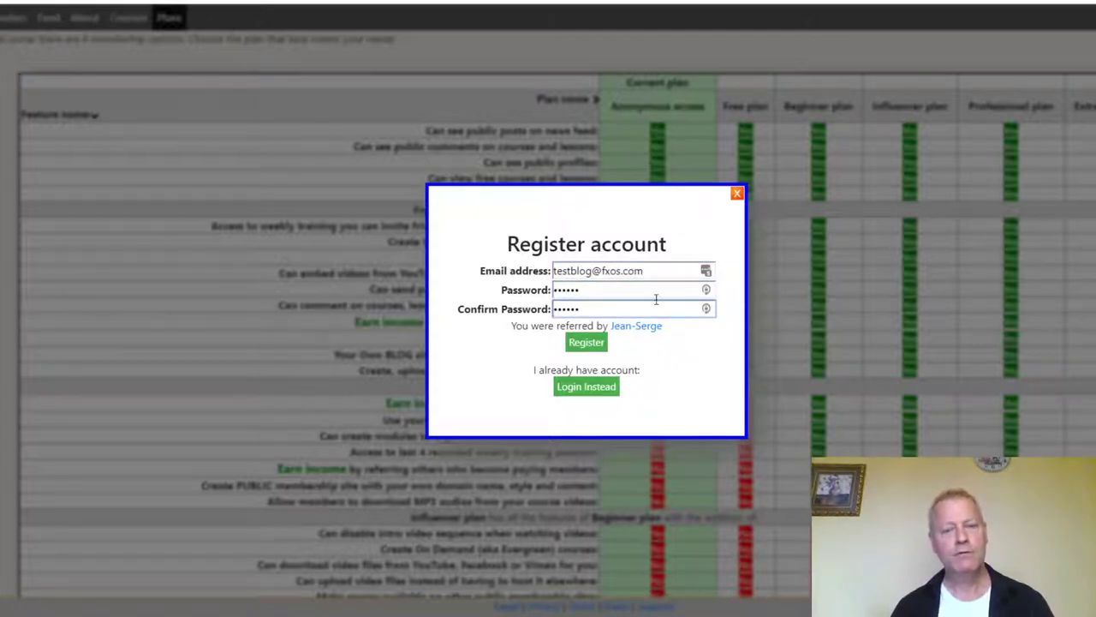
left_click(587, 345)
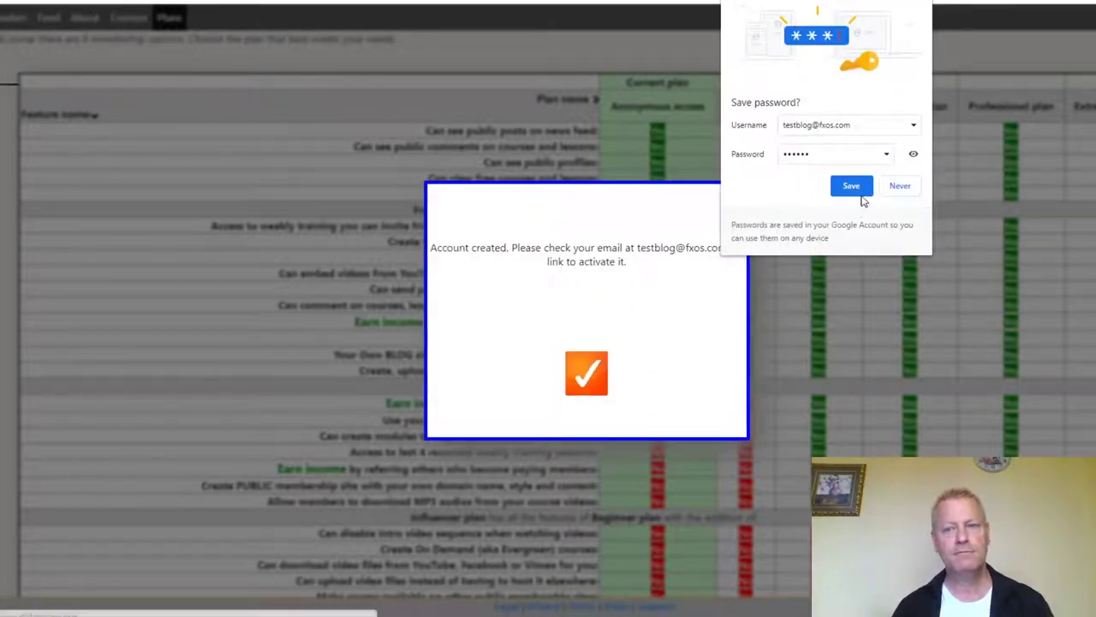
left_click(860, 194)
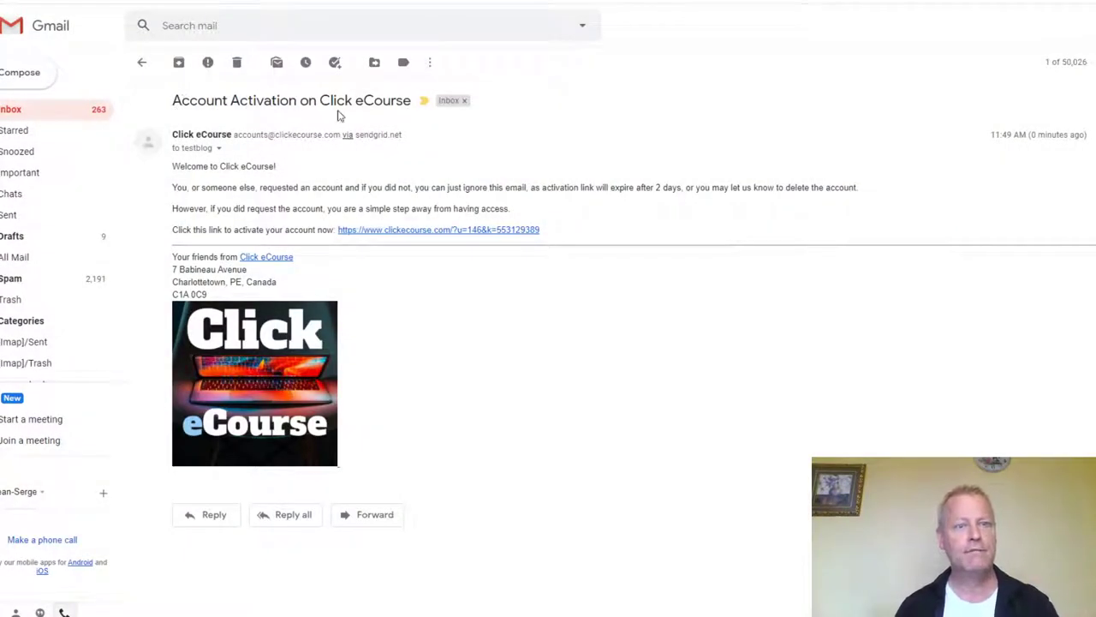
Follow the e-mailed activation link and dismiss the 'Successfully activated your account' message.
left_click(473, 231)
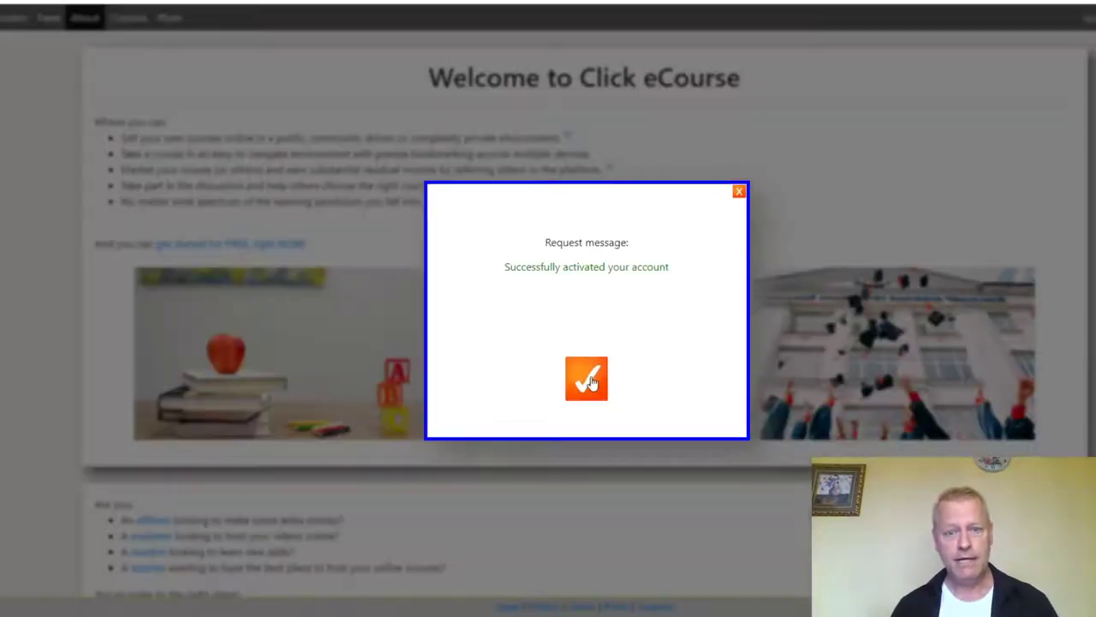
left_click(590, 382)
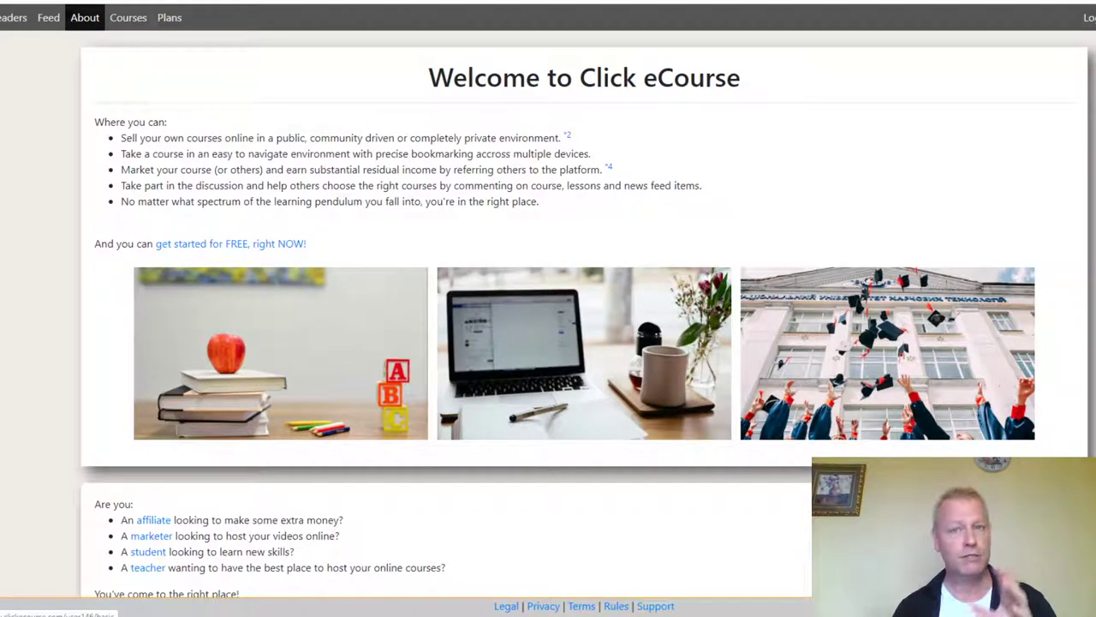
In Basic settings, choose the cropped 800x800 photo from the profile pic folder as profile picture.
left_click(1091, 17)
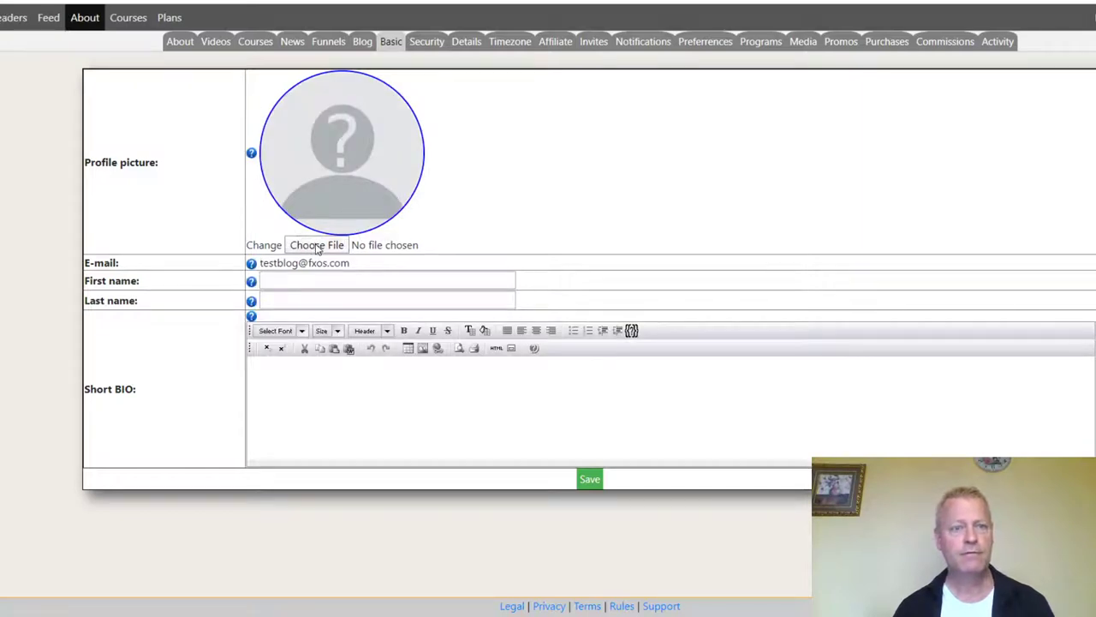
left_click(316, 245)
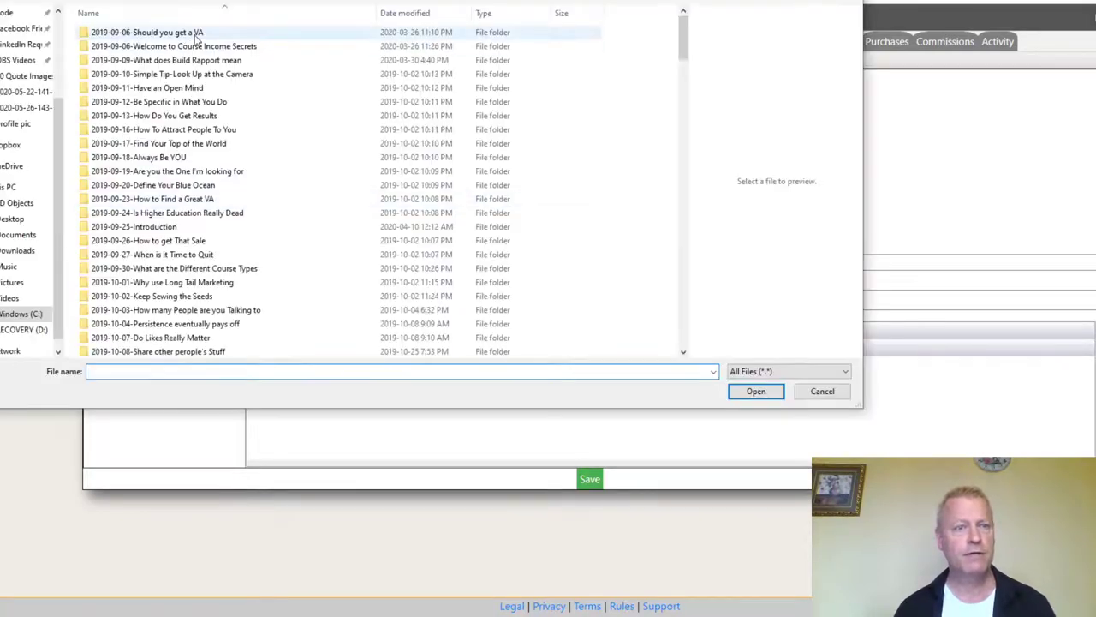
scroll(167, 318, "down", 10)
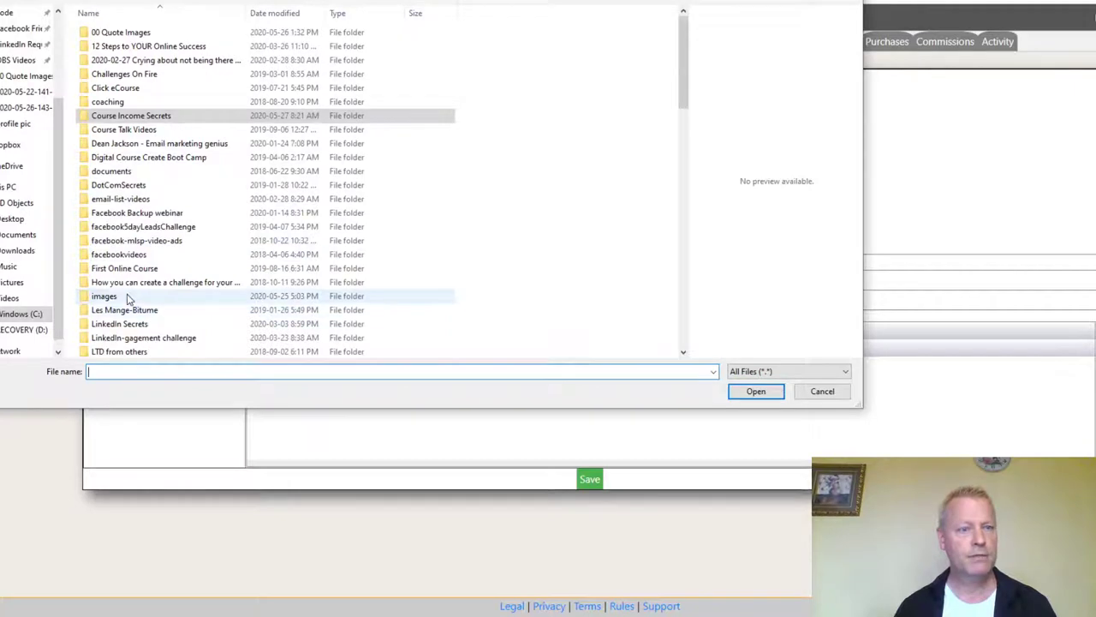
scroll(154, 235, "down", 5)
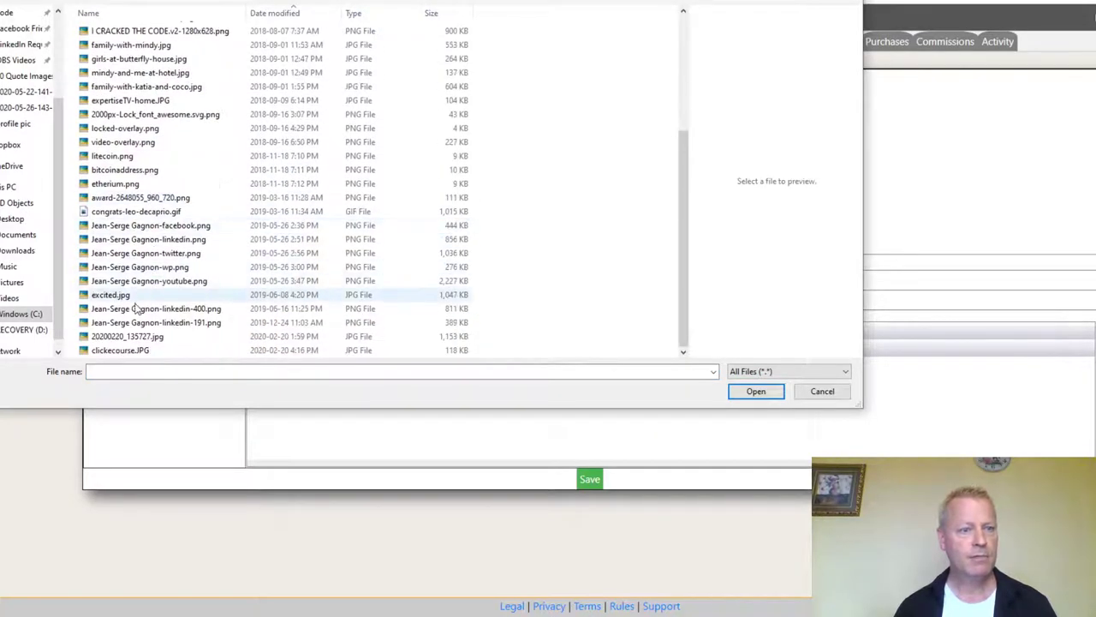
scroll(137, 342, "up", 1)
scroll(133, 341, "up", 5)
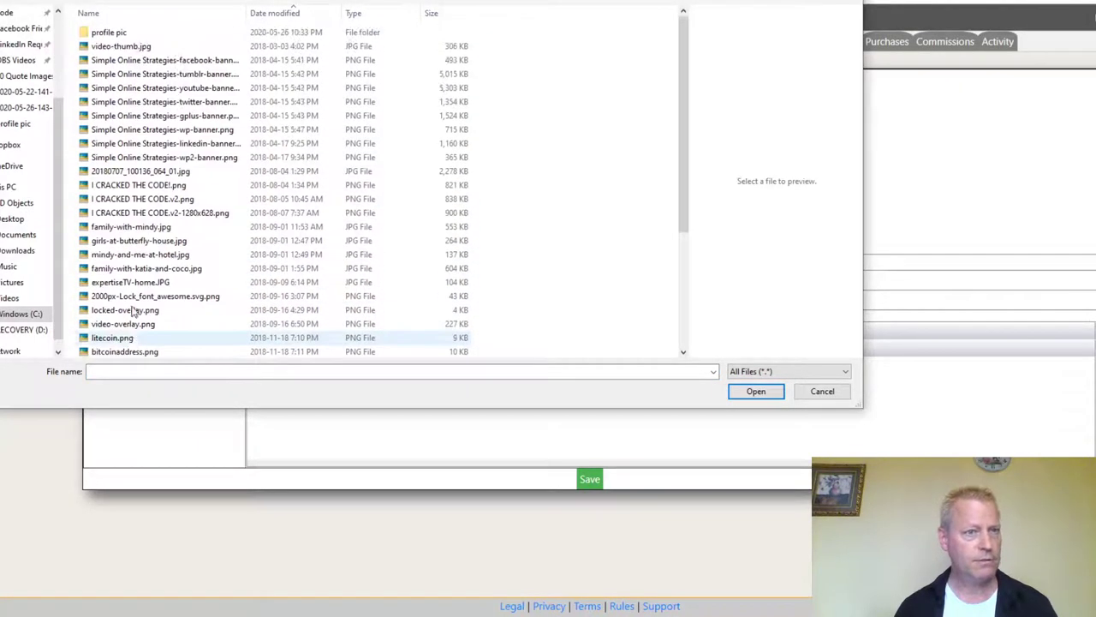
double_click(107, 32)
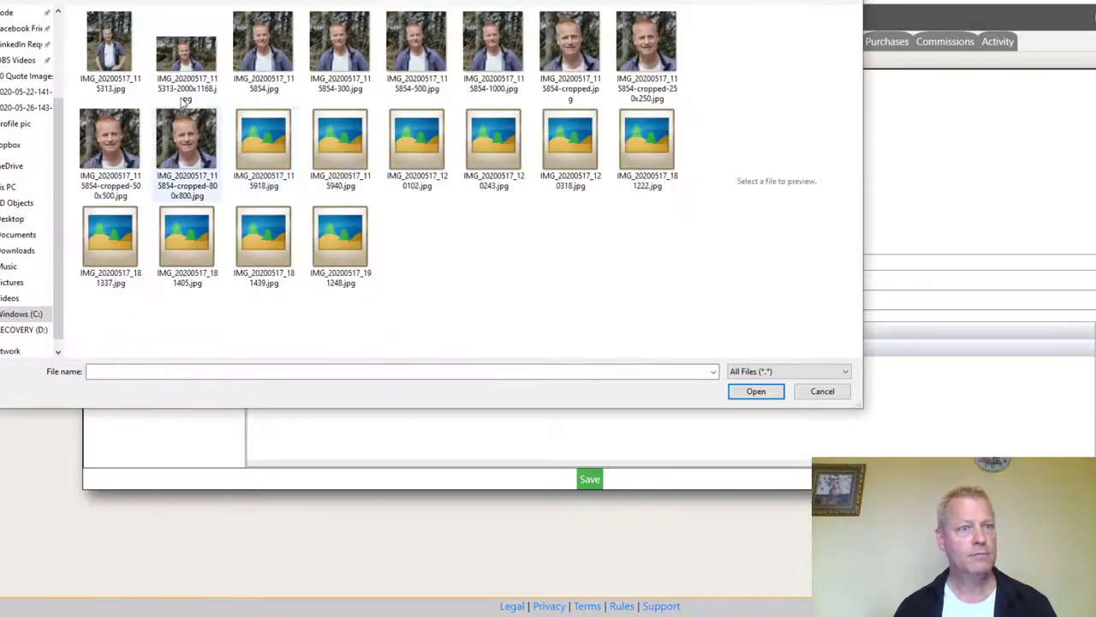
double_click(188, 152)
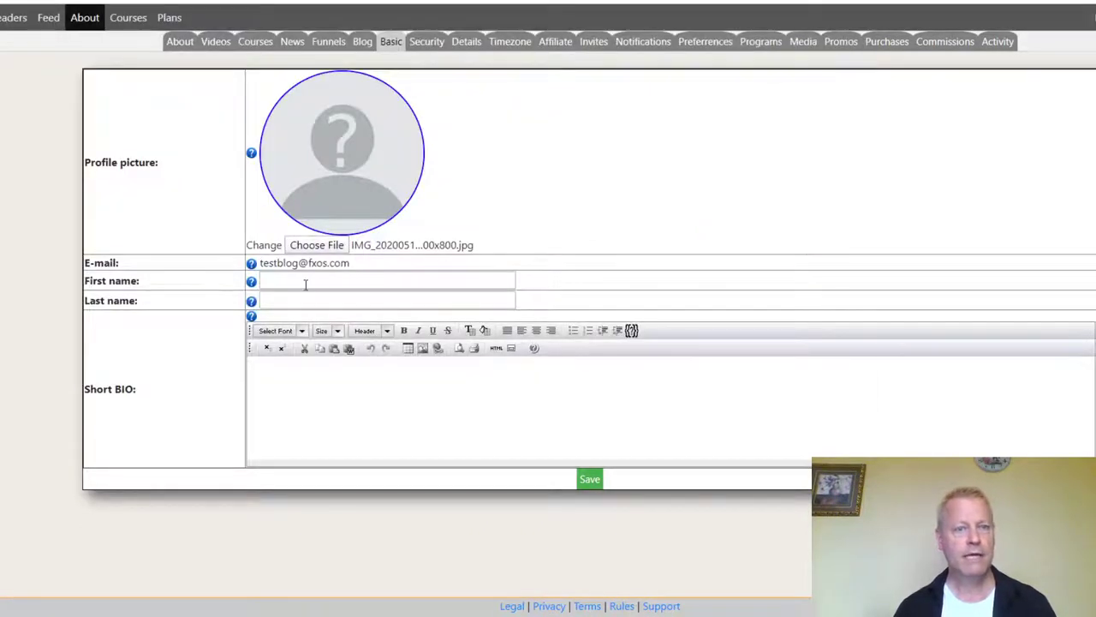
Enter first name Test and last name Blog in the profile.
left_click(315, 283)
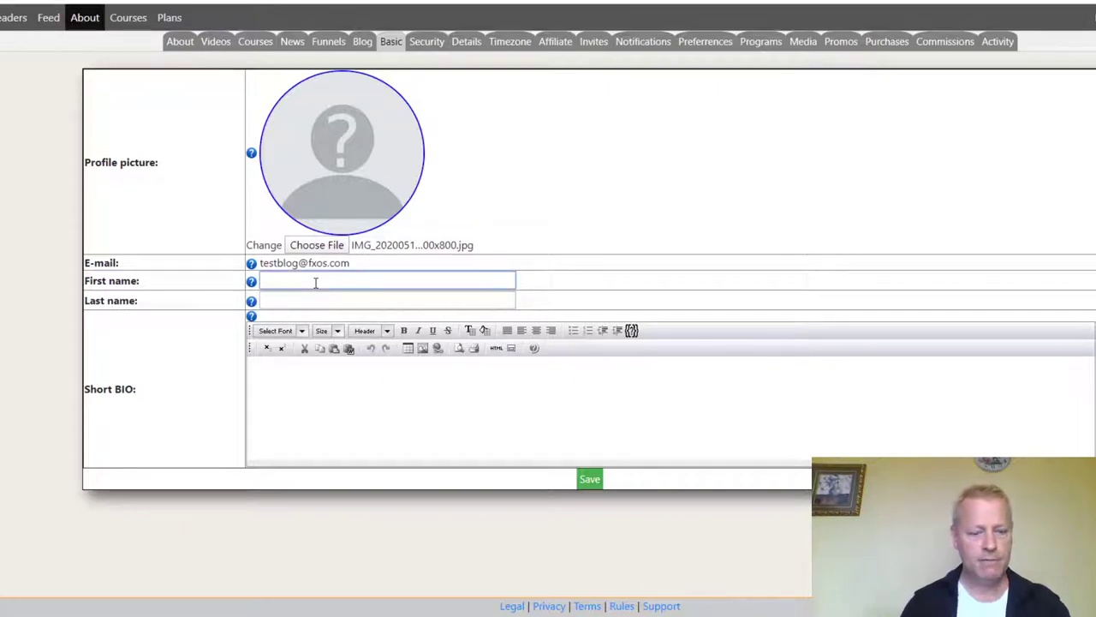
key("Tab")
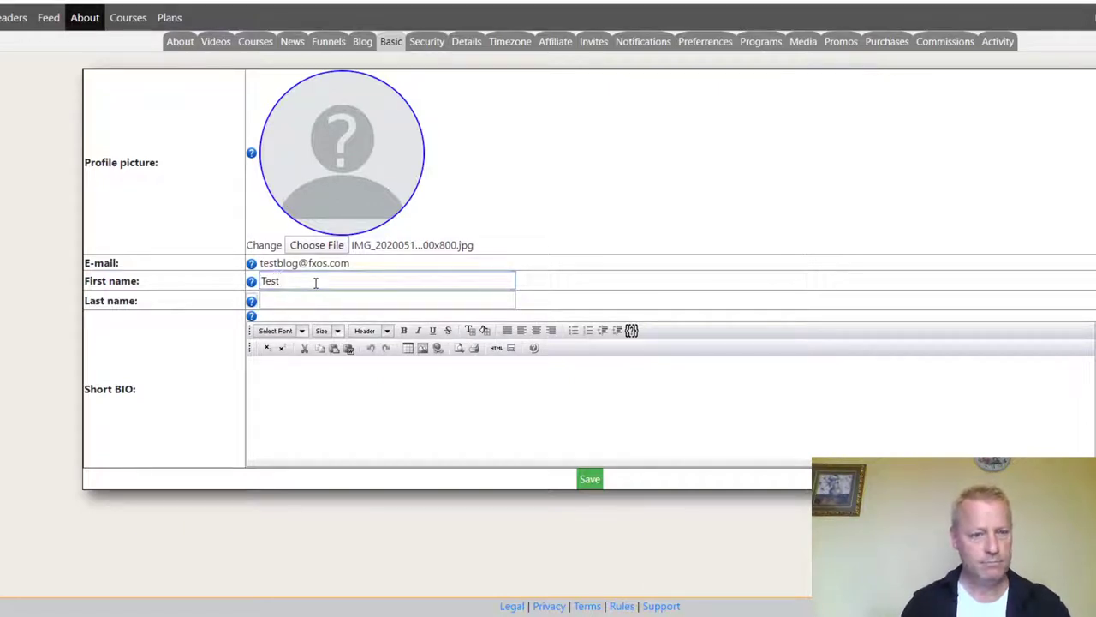
left_click(310, 300)
type("Blog")
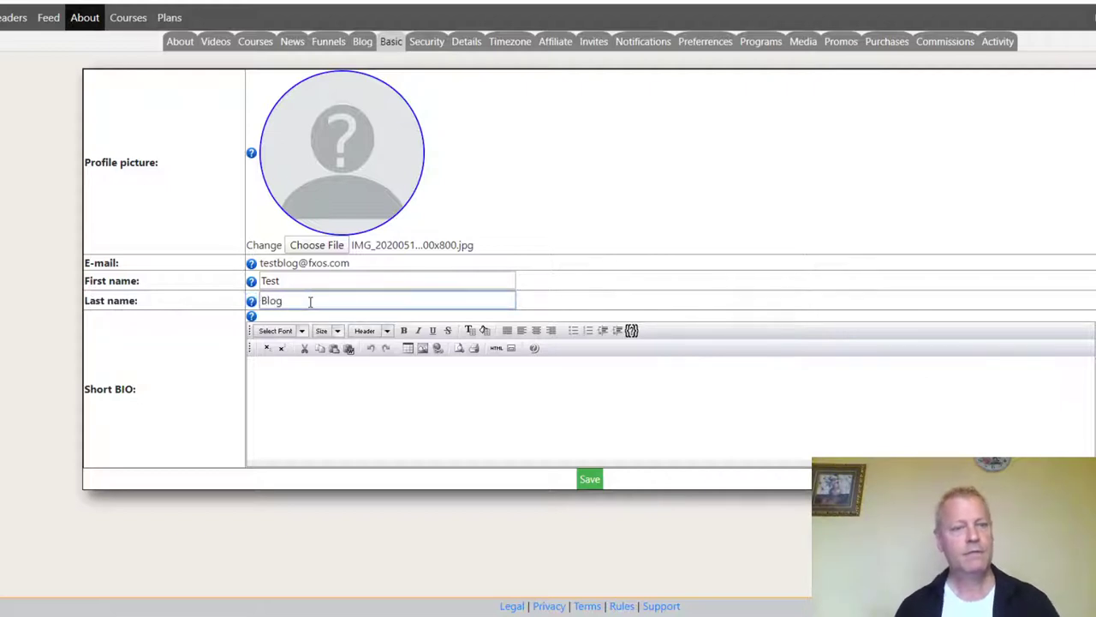
left_click(386, 411)
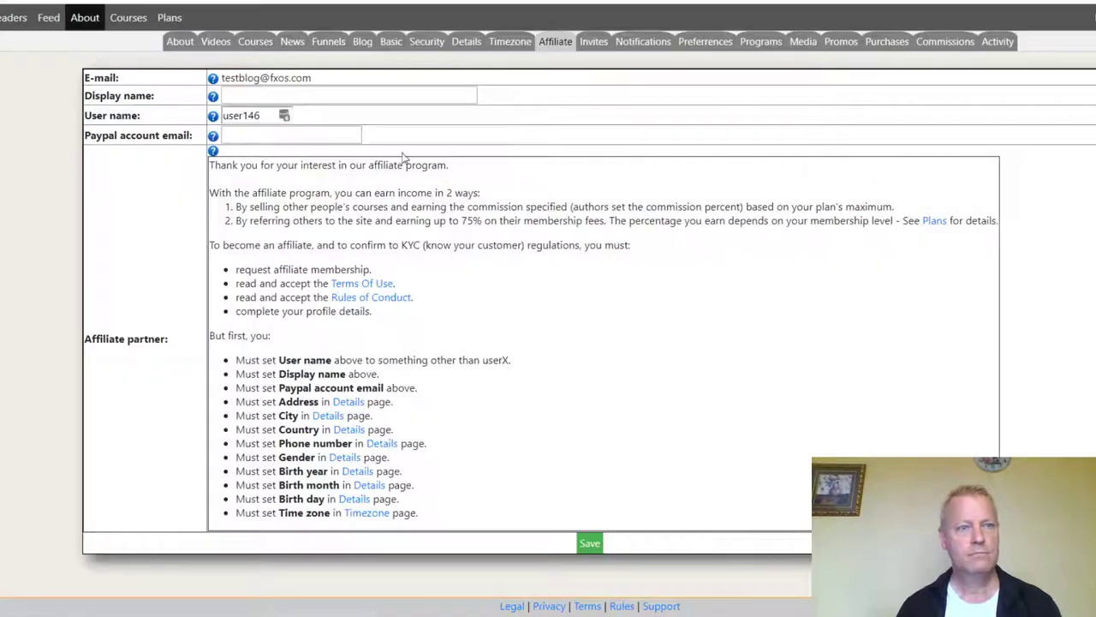
Replace the affiliate user name with testblog, set display name Test Blog, and save.
double_click(263, 114)
type("tes")
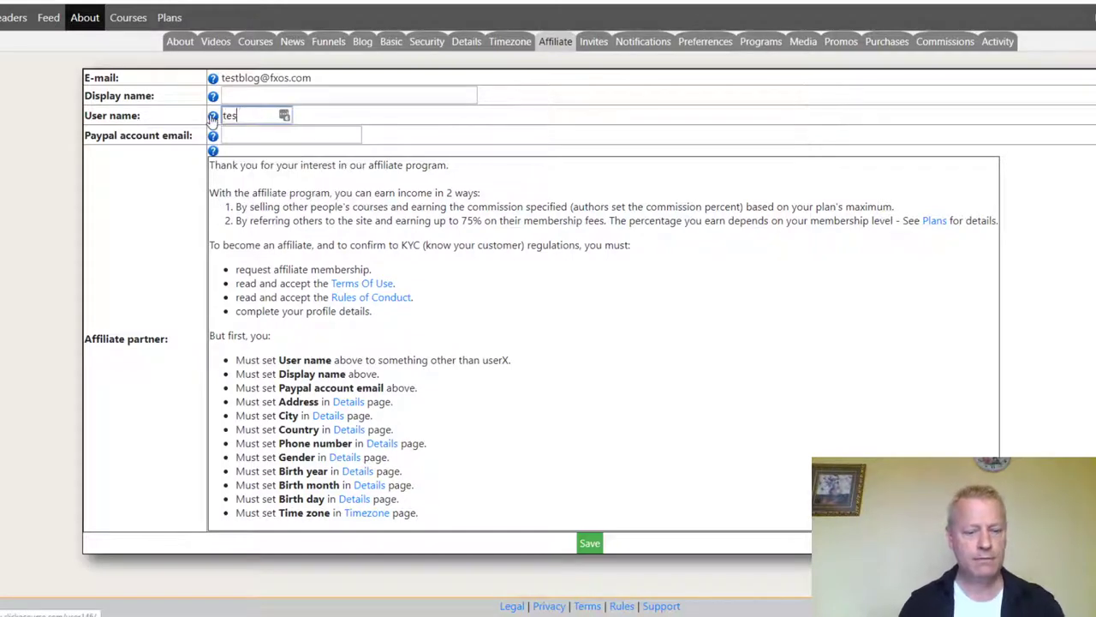
type("tblog")
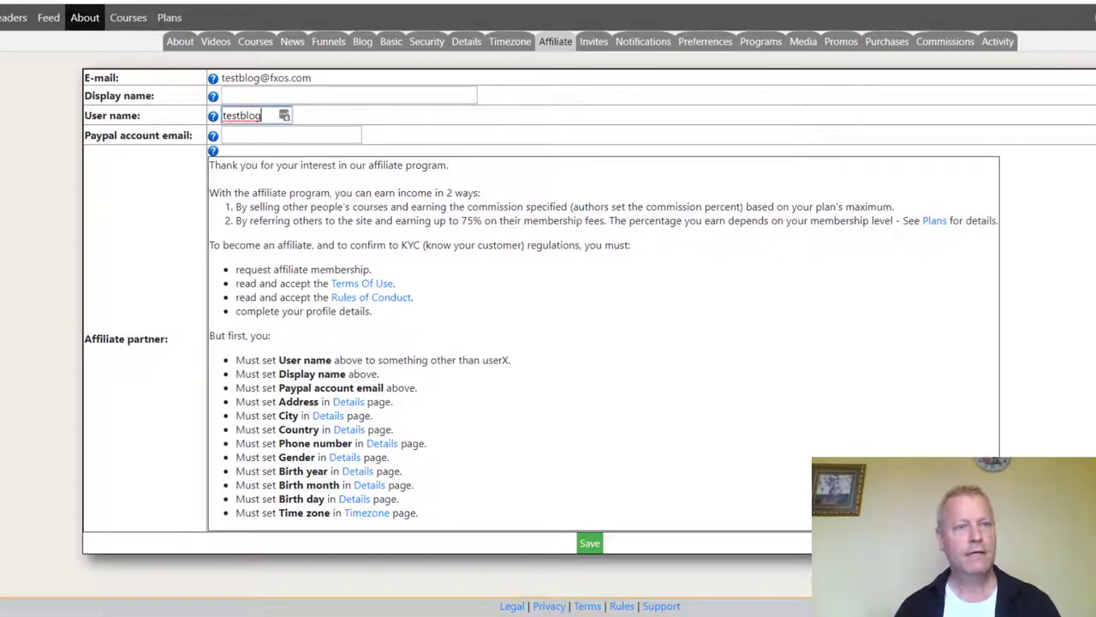
left_click(237, 95)
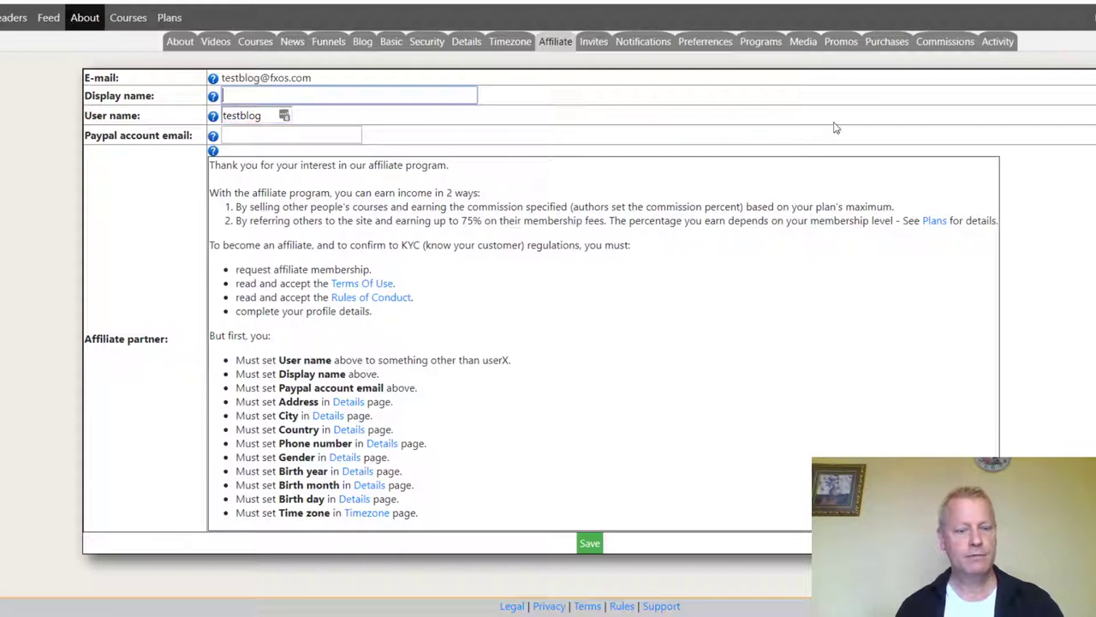
type("Test Blog")
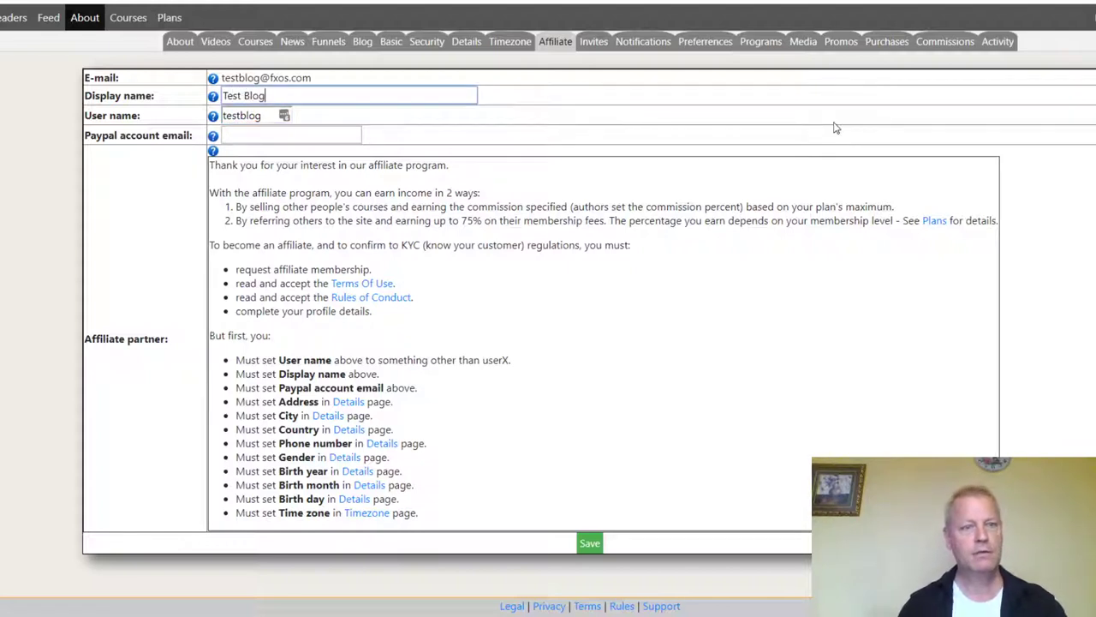
left_click(591, 543)
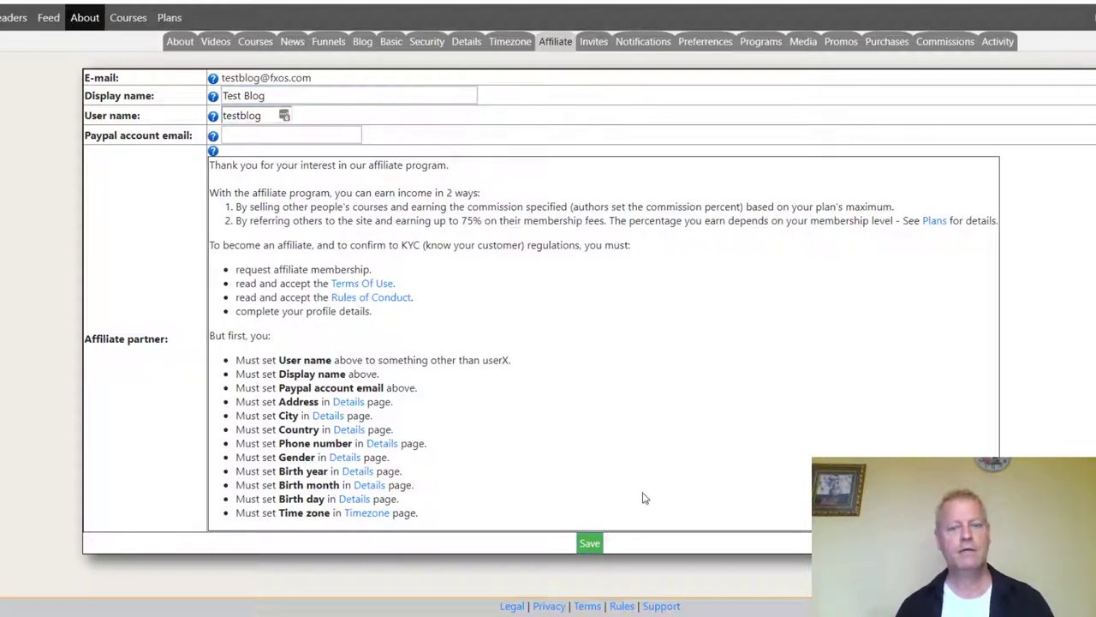
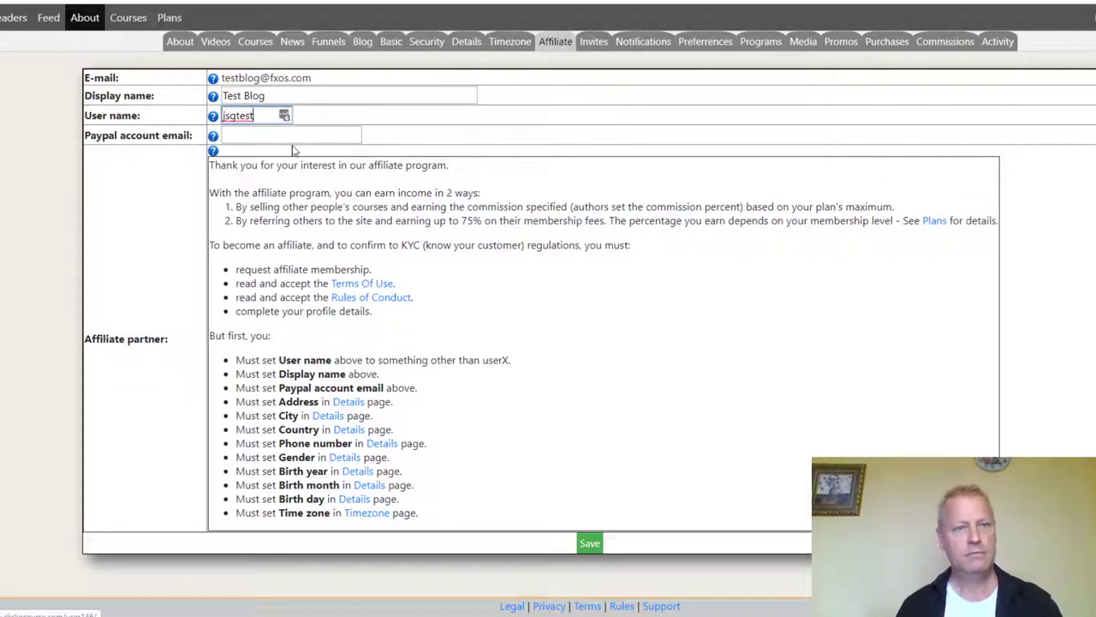
Save the affiliate profile, then go to the Blog tab showing the blog is not yet activated.
key("Tab")
left_click(590, 544)
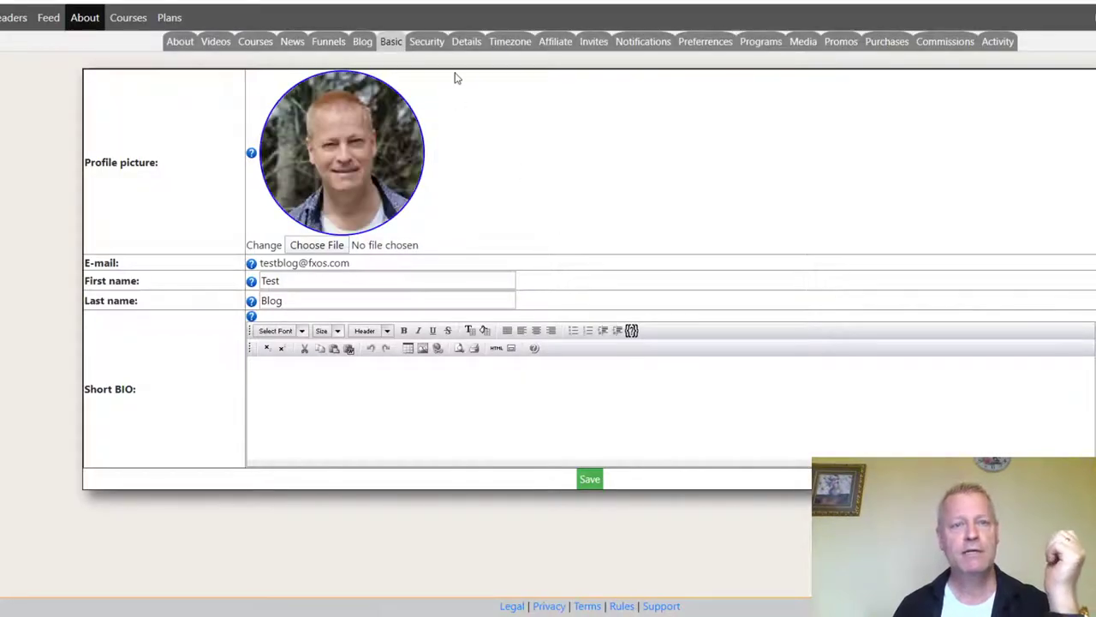
left_click(365, 44)
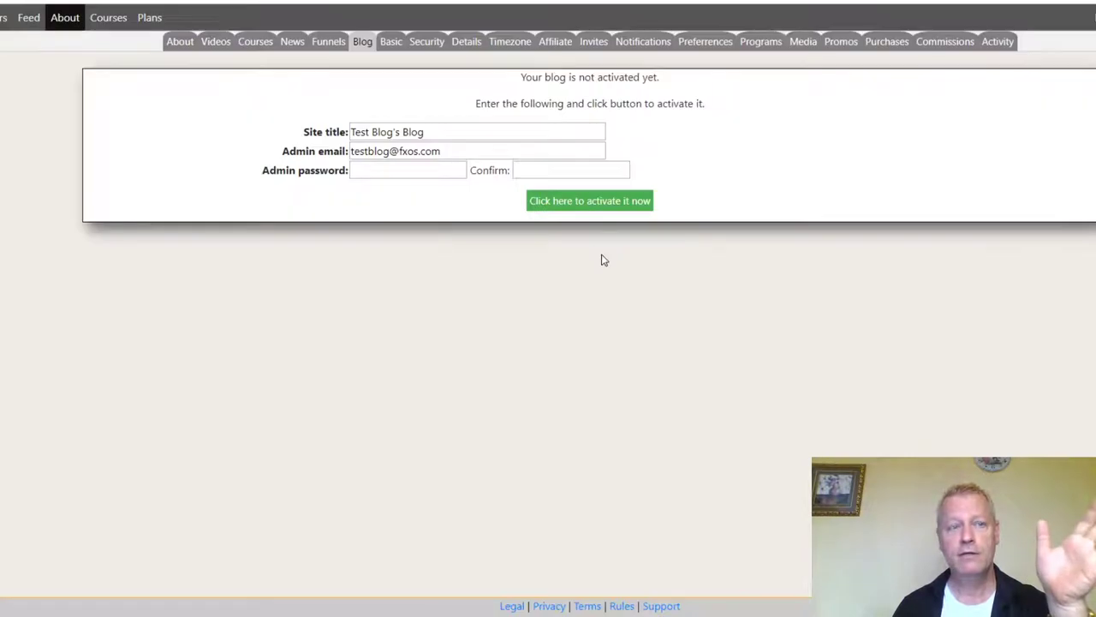
Change the site title from Test Blog's Blog to 'Test Blog account'.
left_click_drag(521, 80, 679, 100)
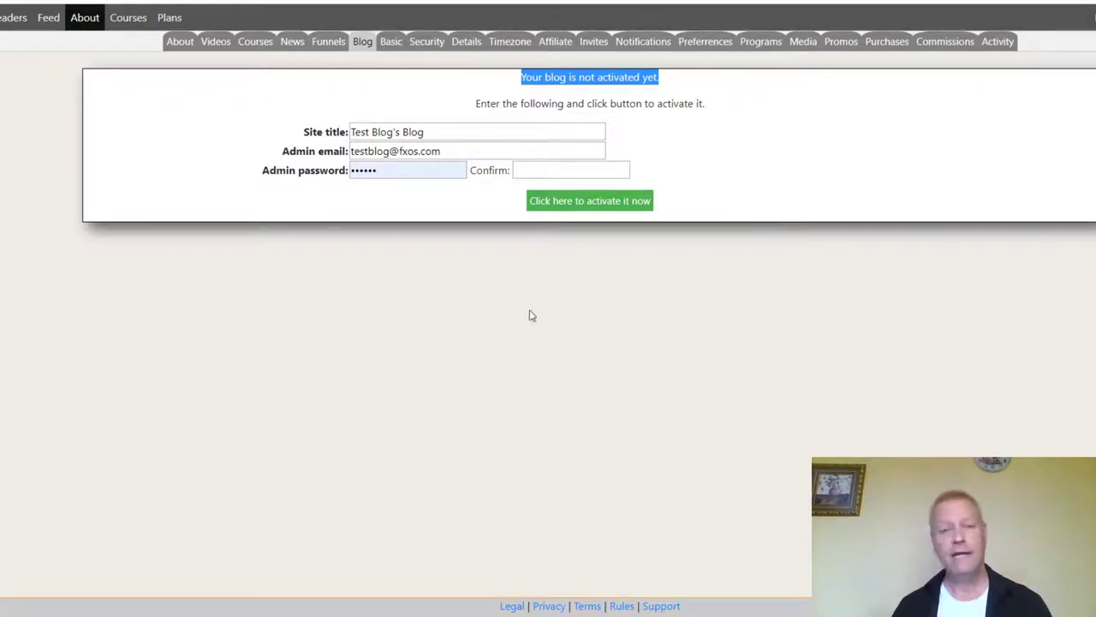
left_click(387, 132)
left_click_drag(440, 132, 332, 128)
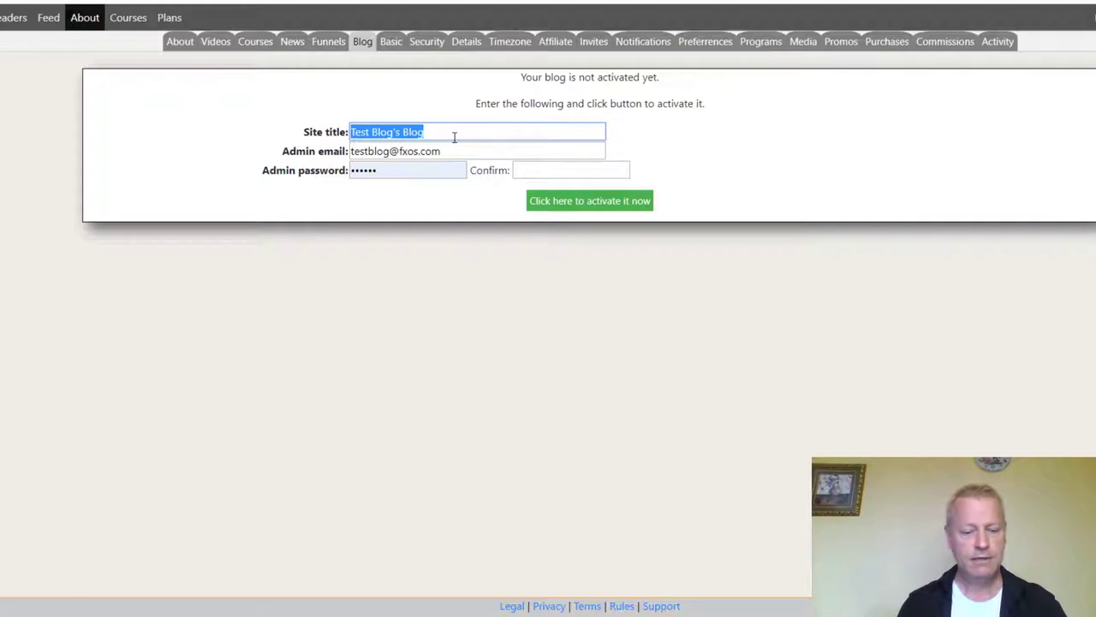
type("Test Blog")
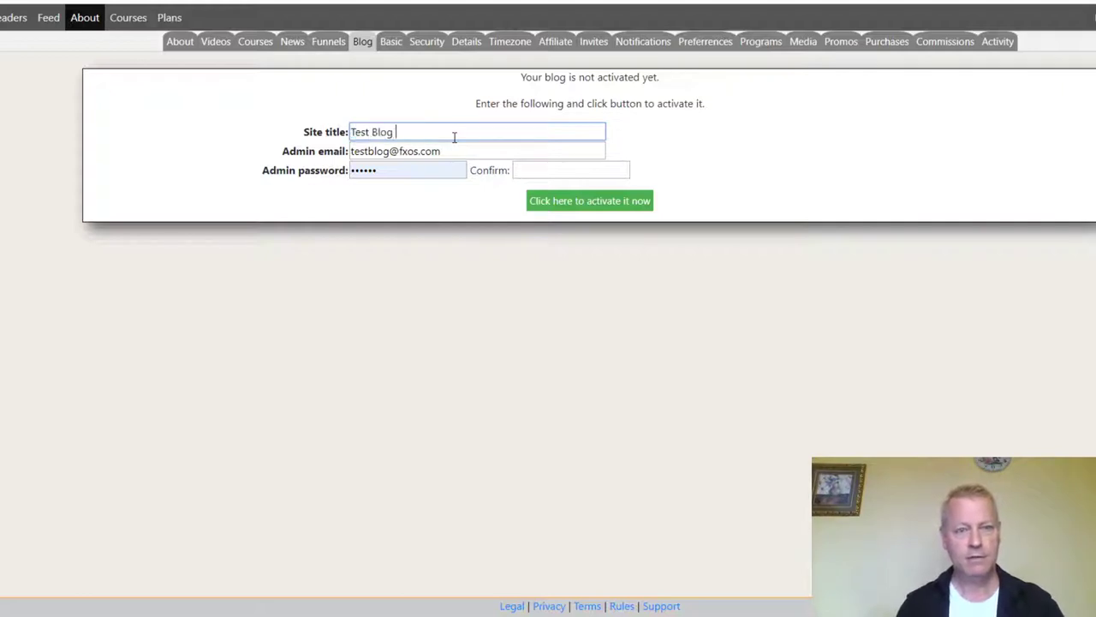
type(" account")
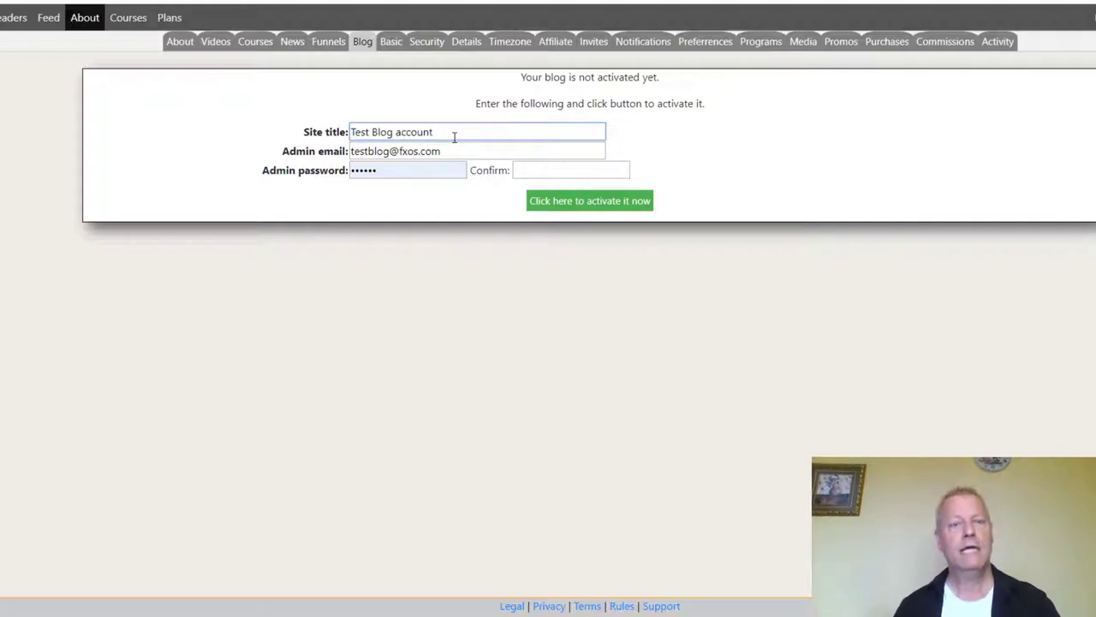
Enter and confirm the admin password, then activate the blog.
left_click(385, 151)
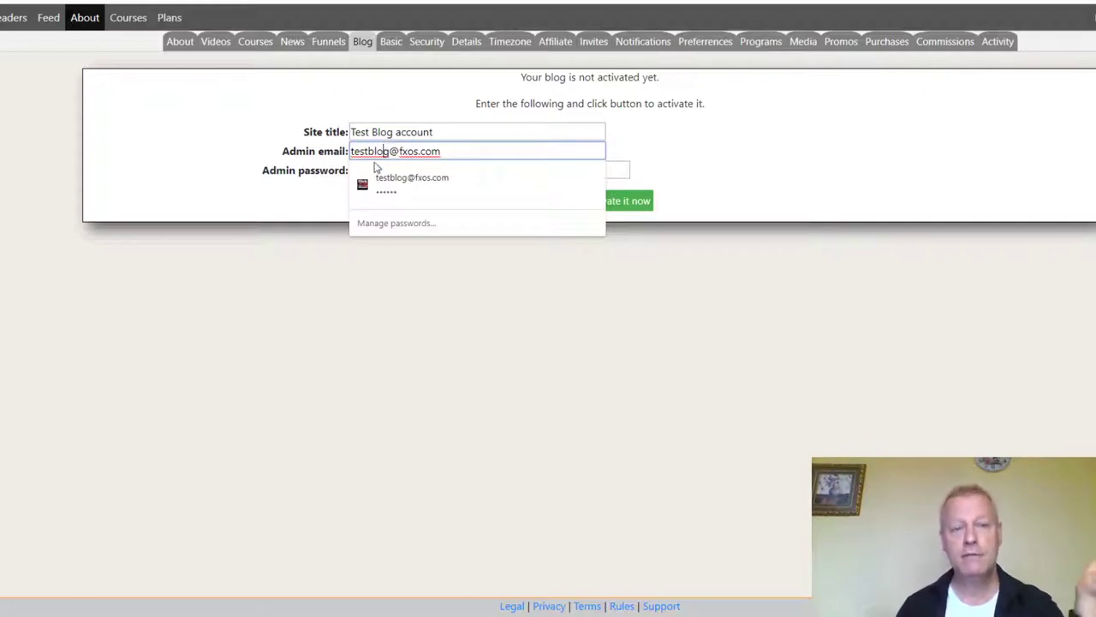
left_click(316, 173)
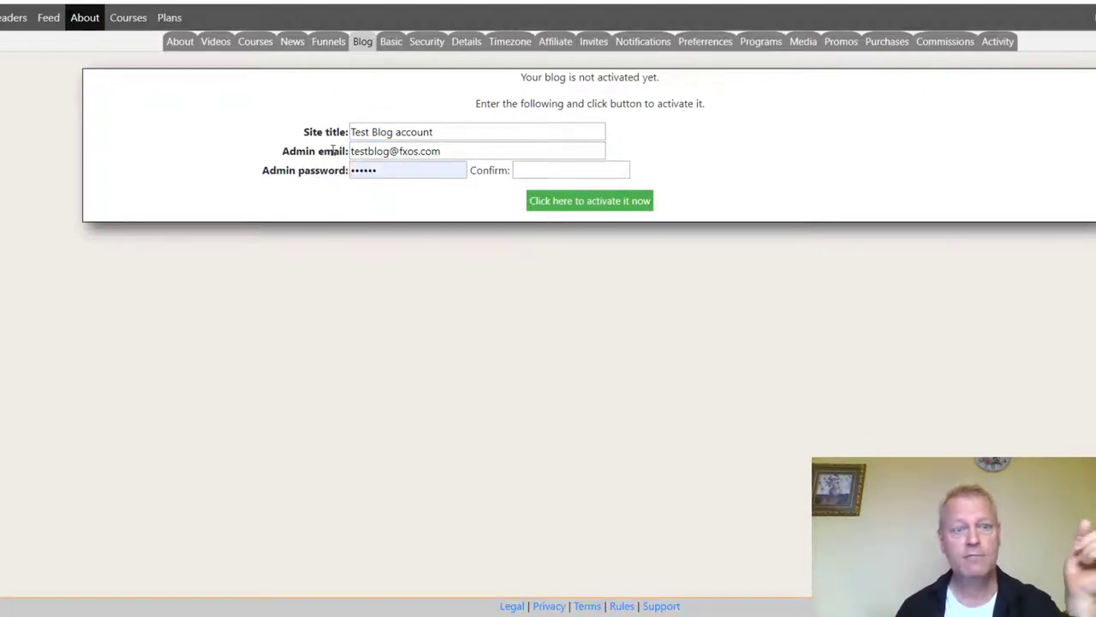
left_click(405, 167)
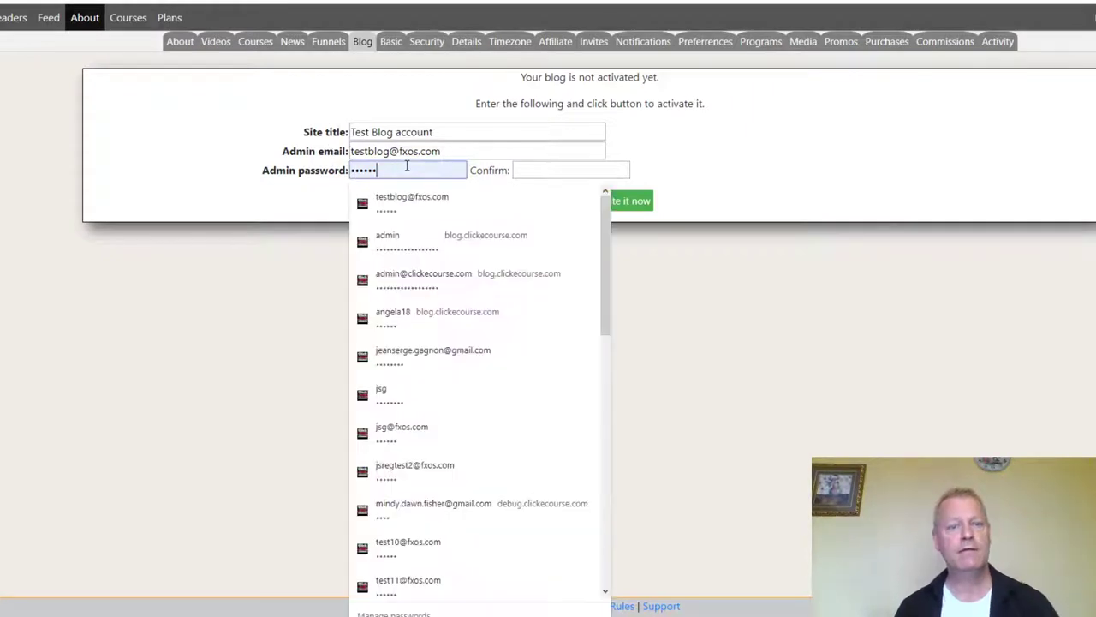
left_click_drag(405, 169, 323, 171)
type("••••••")
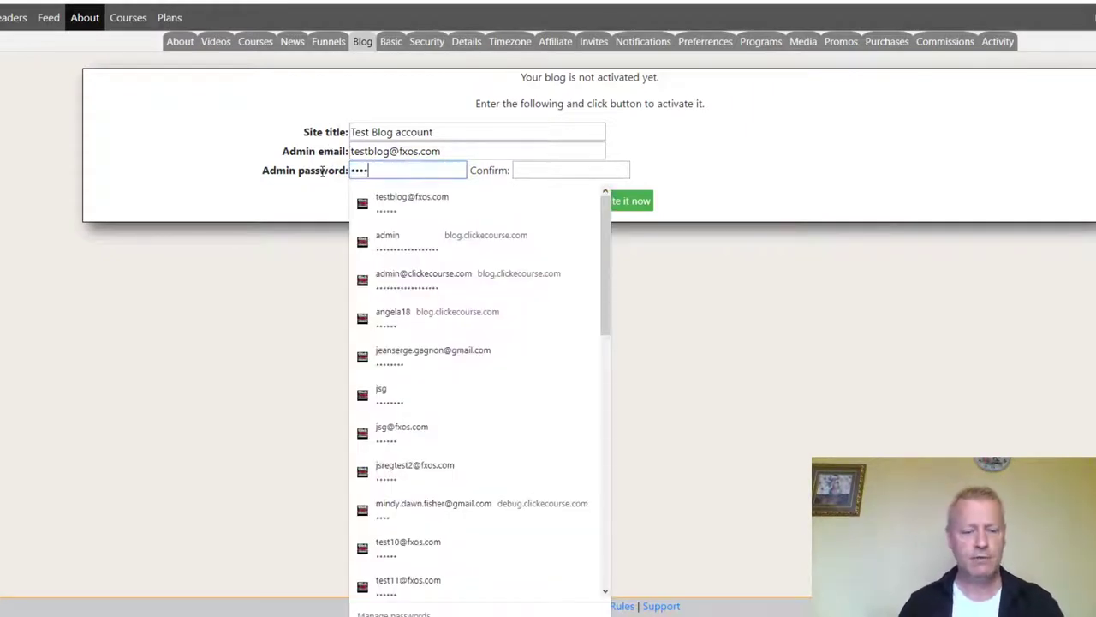
key("Tab")
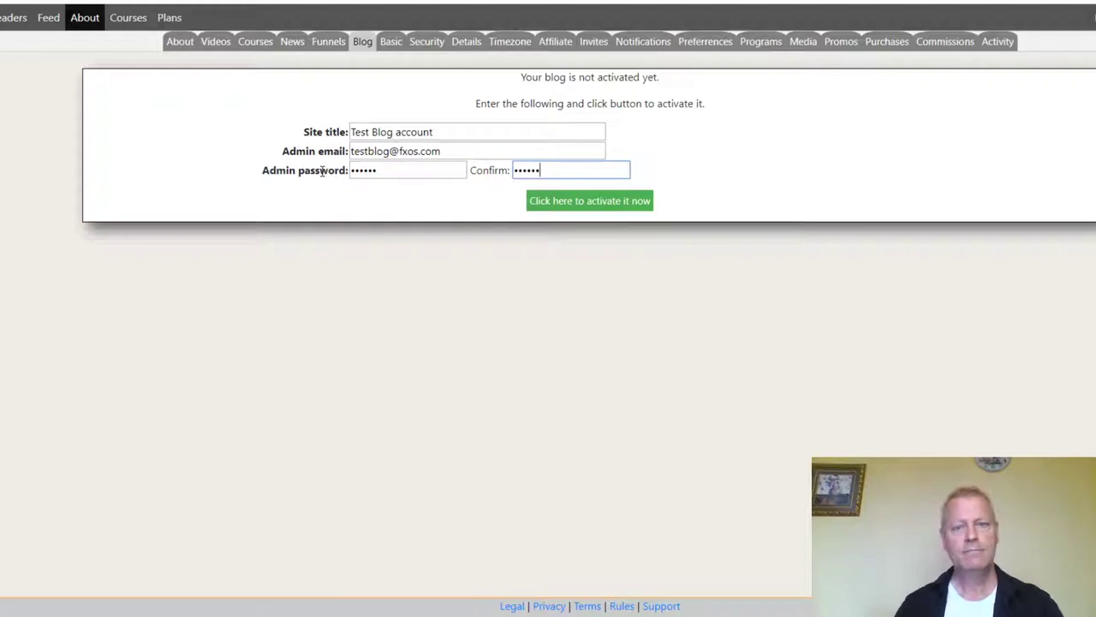
left_click(582, 202)
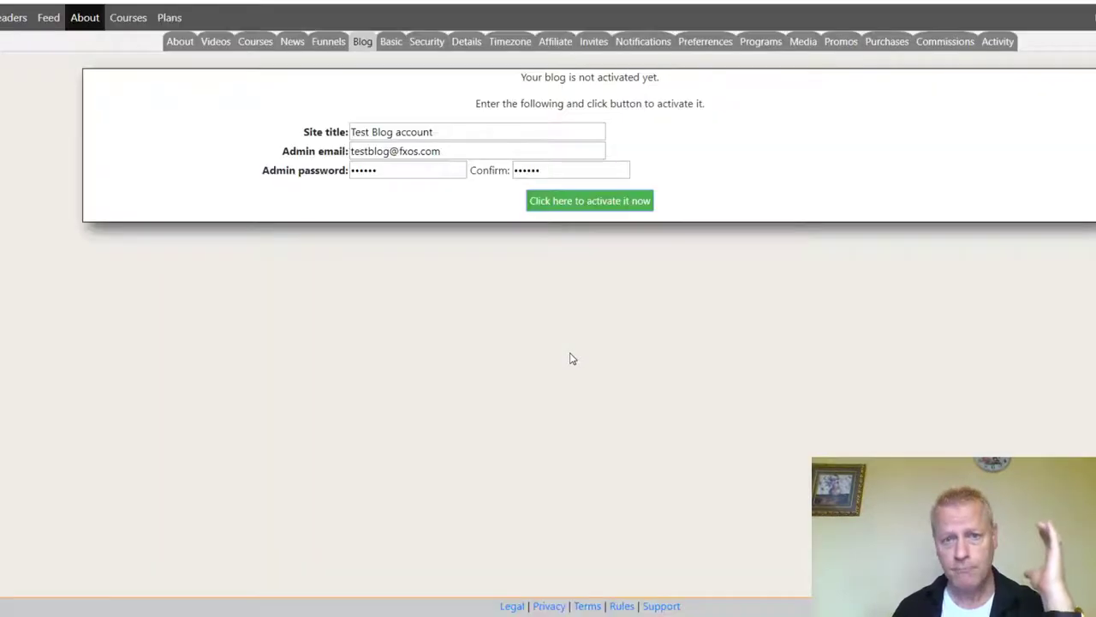
left_click(851, 187)
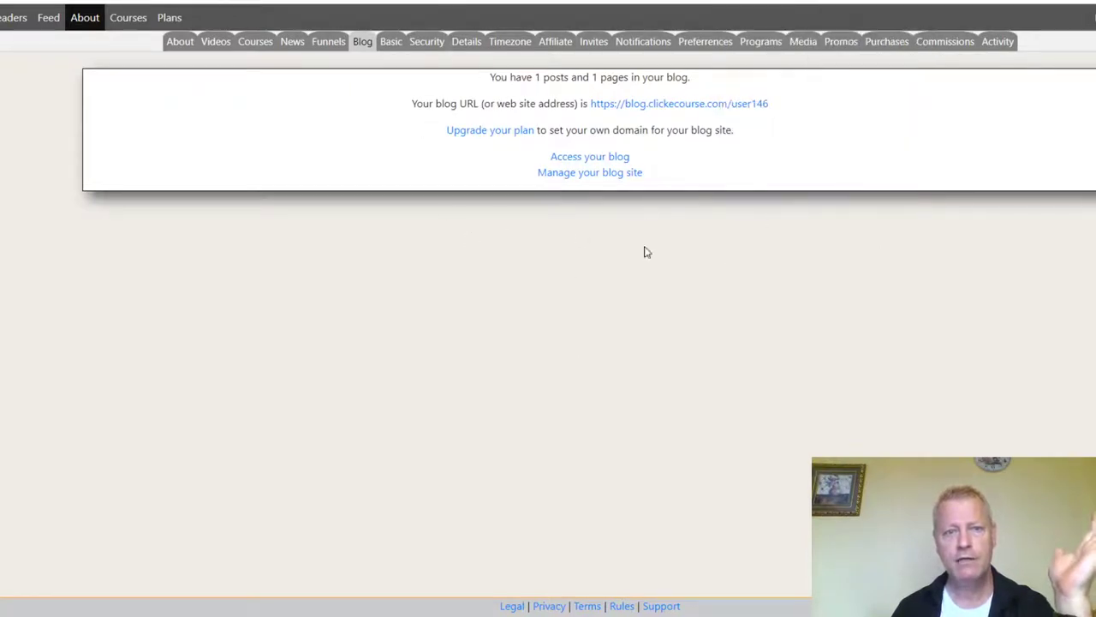
left_click_drag(423, 104, 699, 105)
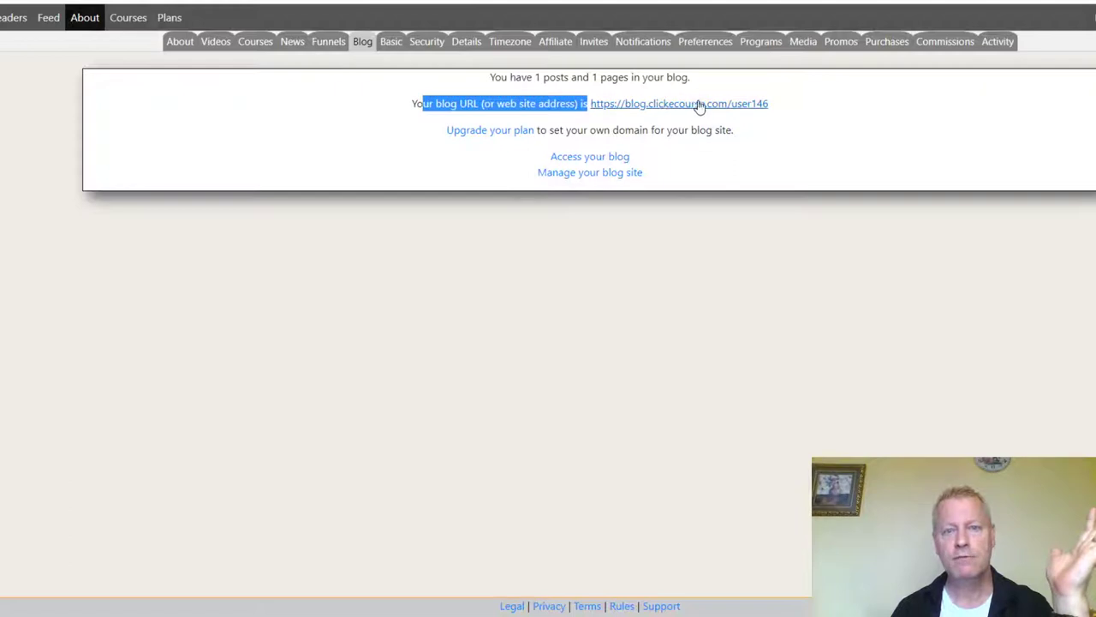
left_click(599, 159)
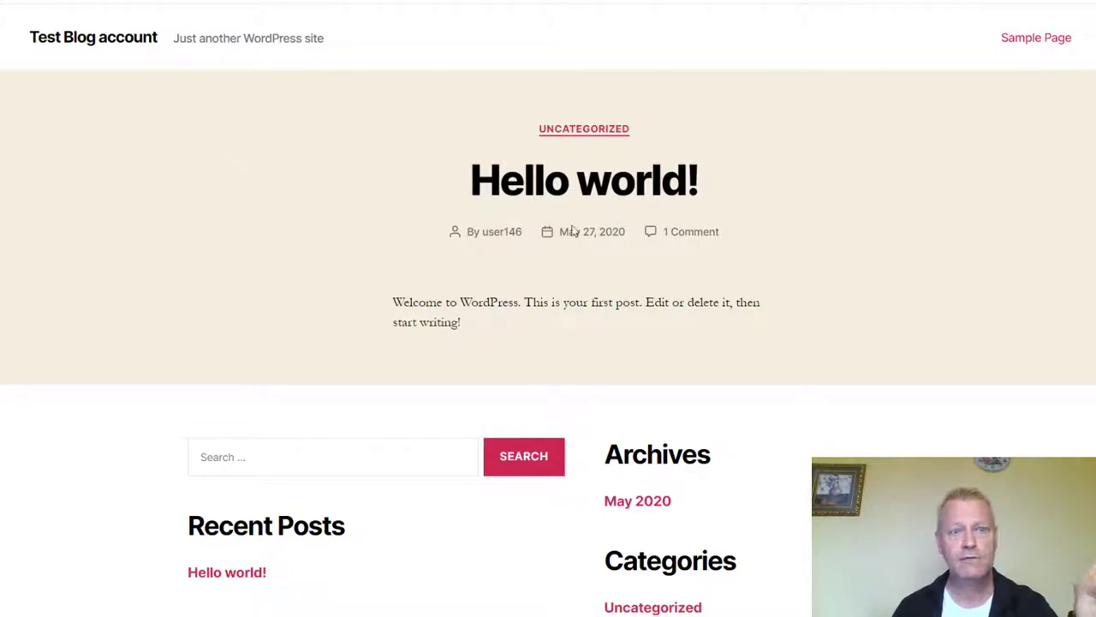
scroll(873, 299, "down", 3)
scroll(876, 301, "up", 3)
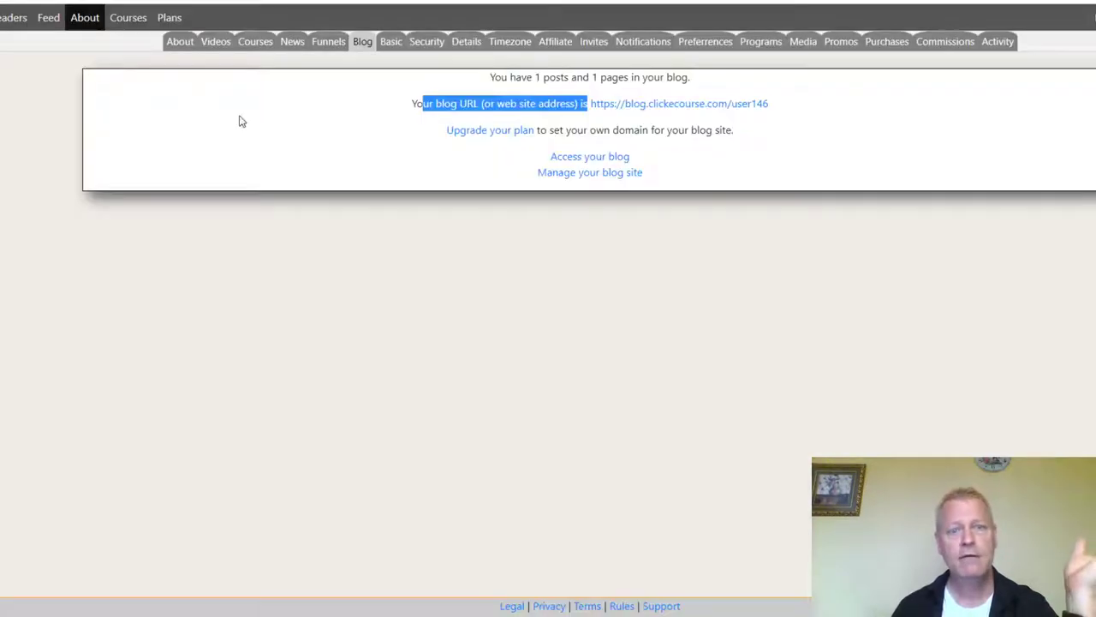
left_click(705, 171)
Open the blog's WordPress admin and log in with the saved blog credentials.
left_click(601, 173)
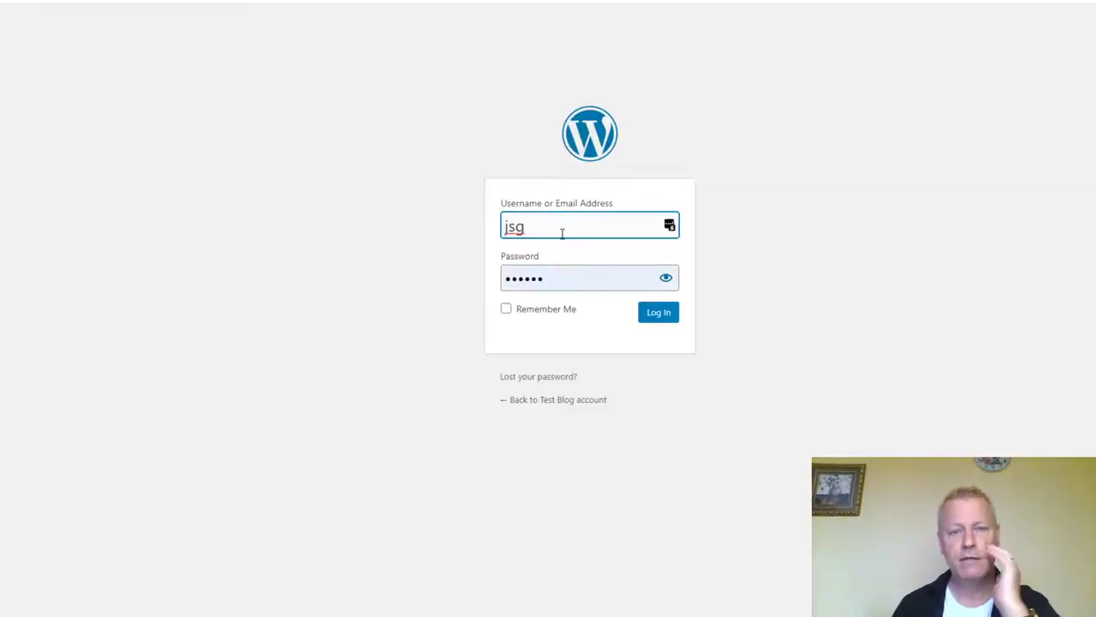
left_click(562, 232)
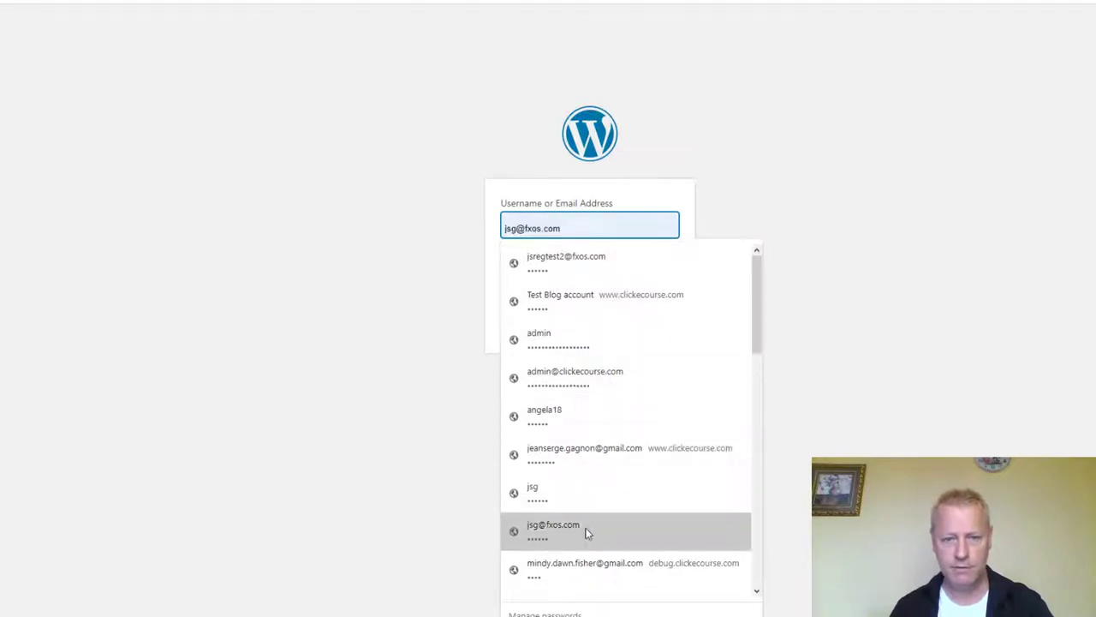
scroll(586, 531, "down", 3)
scroll(586, 536, "down", 10)
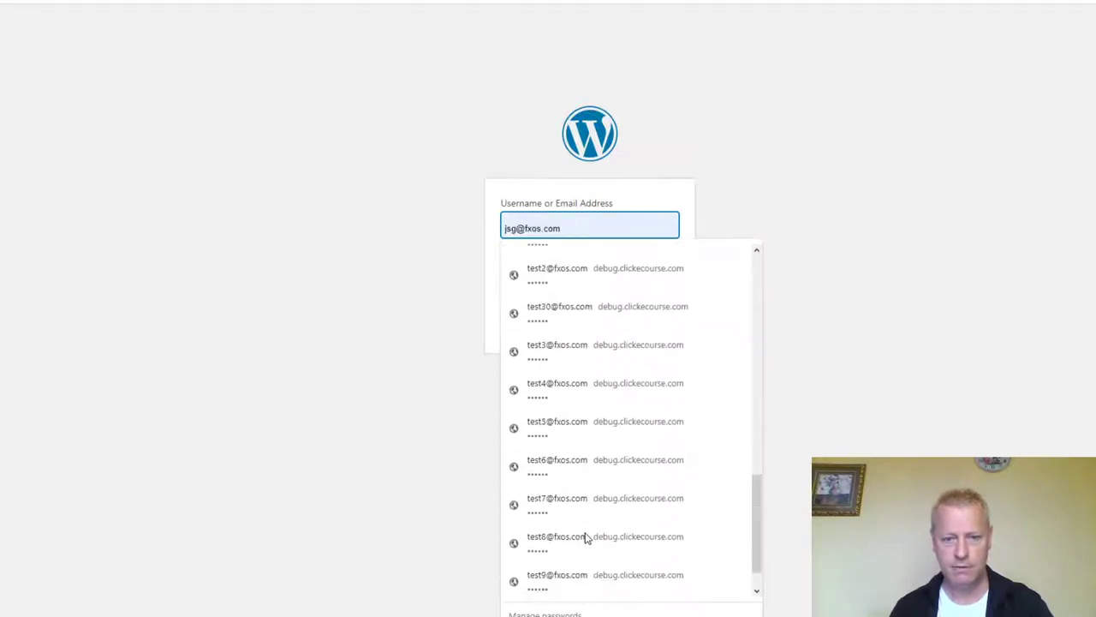
left_click(568, 591)
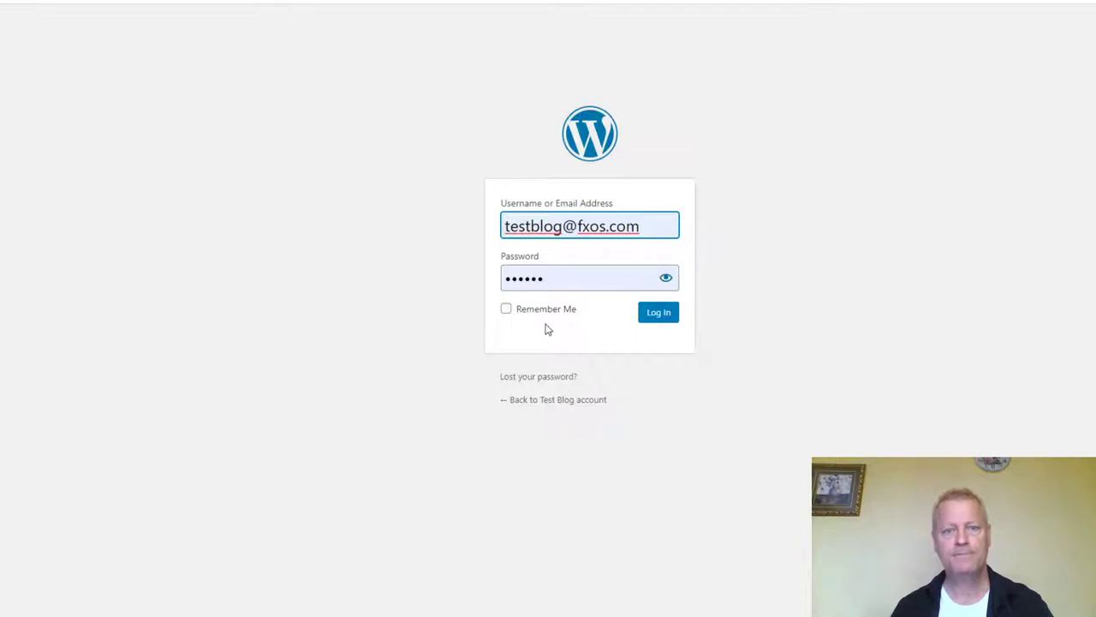
left_click(649, 316)
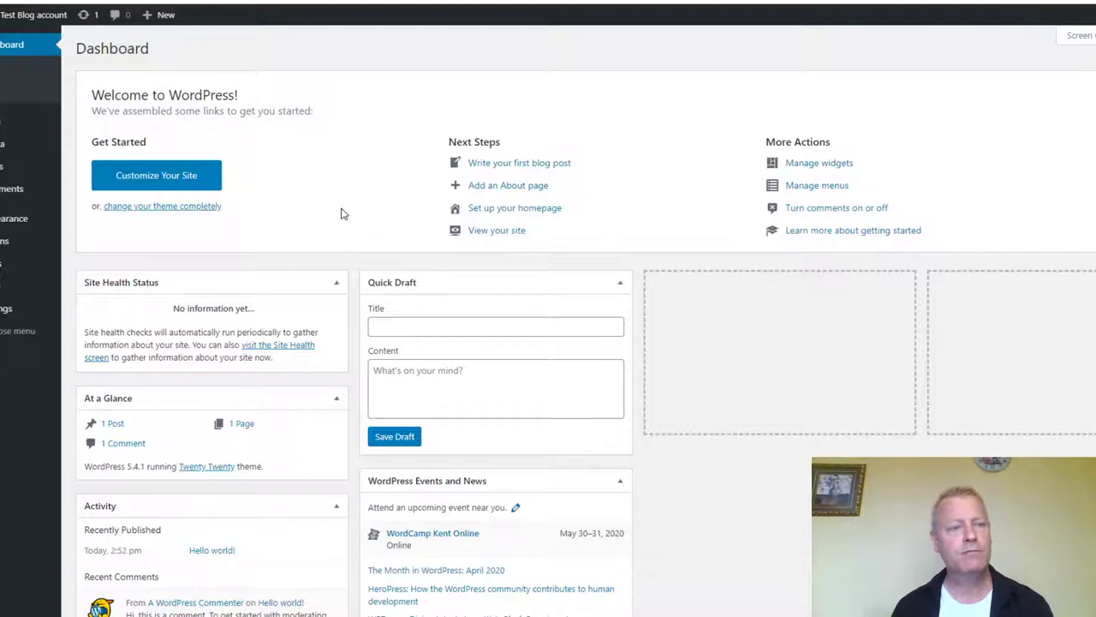
mouse_move(2, 128)
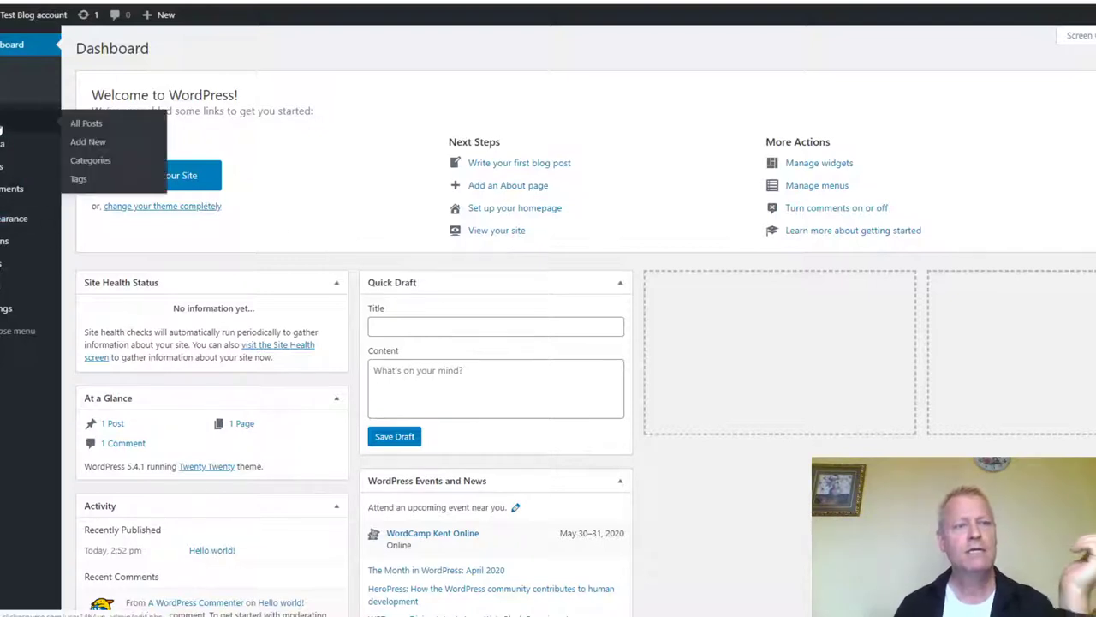
Open the Hello world! post and retitle it 'Hey there!'.
left_click(2, 129)
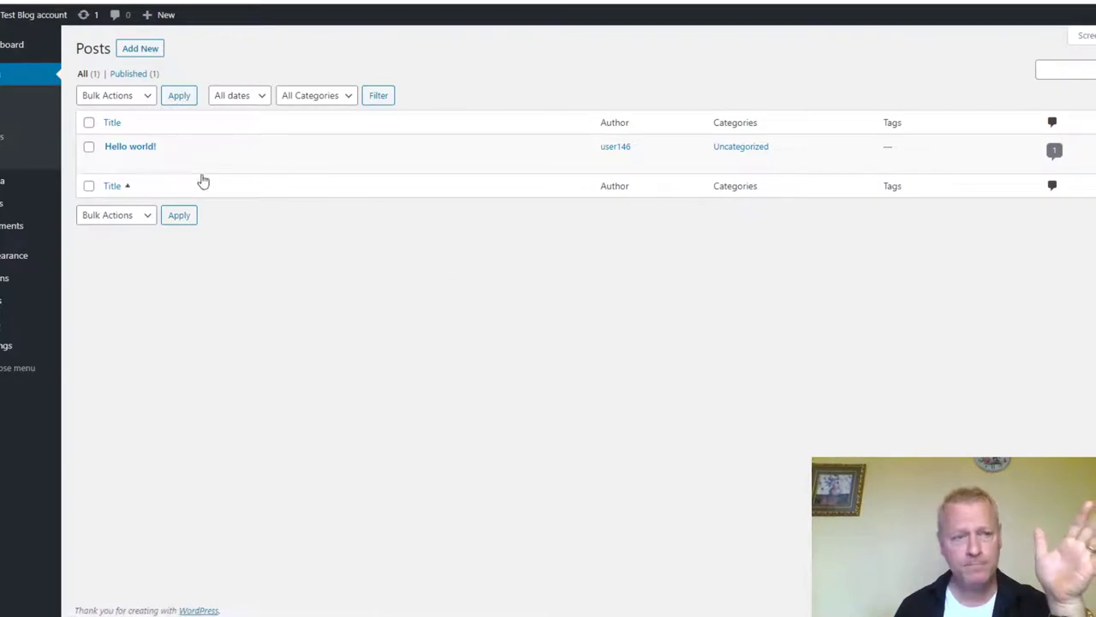
left_click(139, 147)
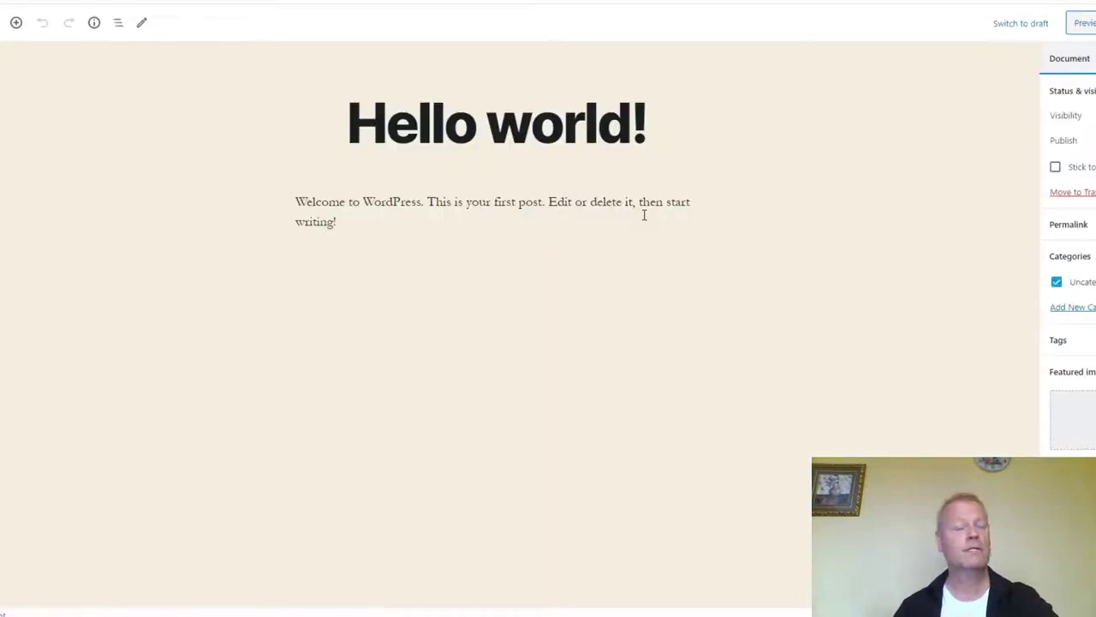
left_click(540, 144)
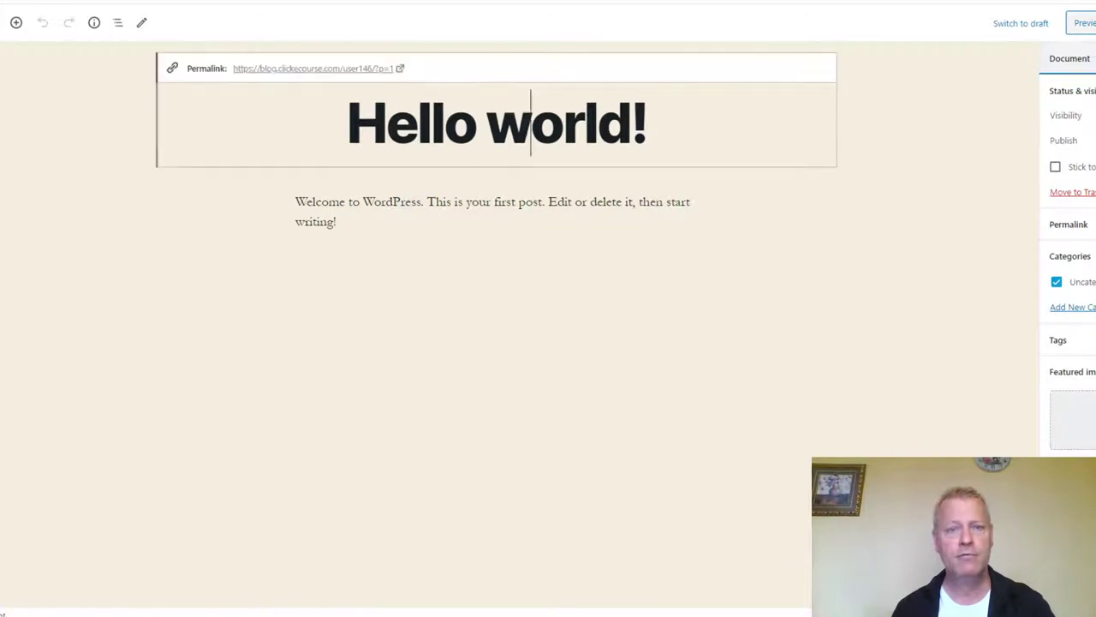
left_click_drag(672, 127, 297, 126)
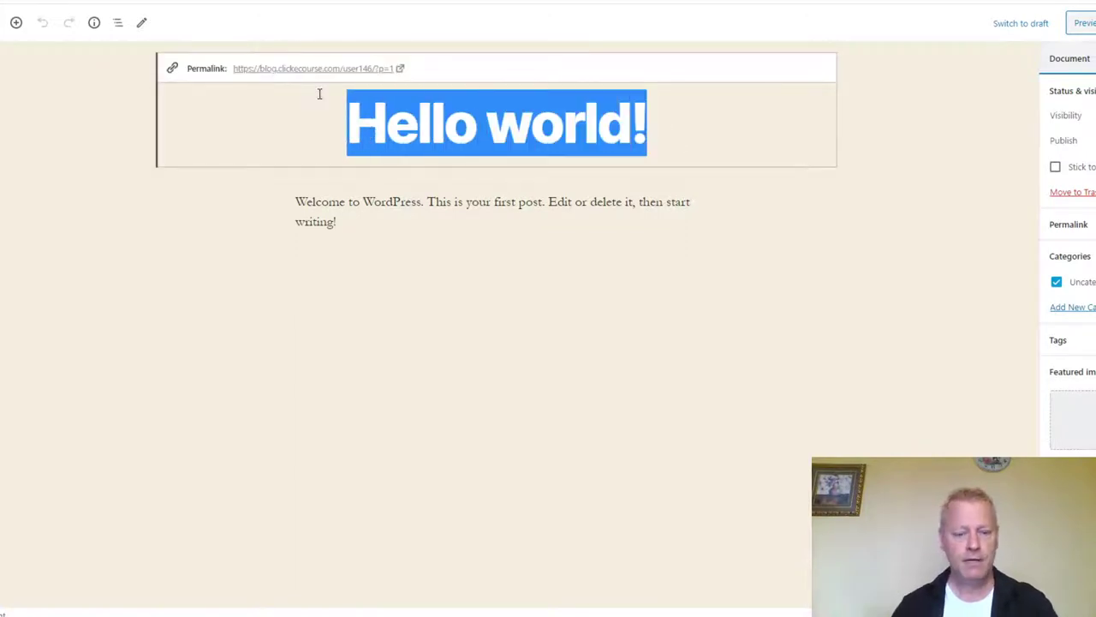
type("Hy there")
key("BackSpace")
key("BackSpace")
key("BackSpace")
key("BackSpace")
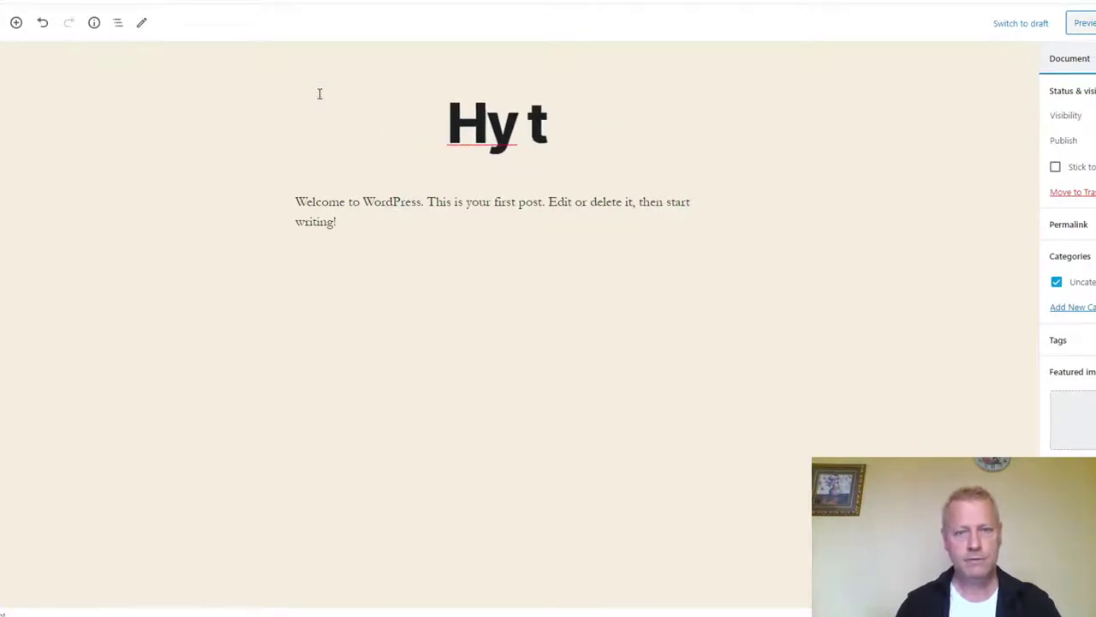
key("BackSpace")
key("BackSpace")
key("BackSpace")
type("ey there!")
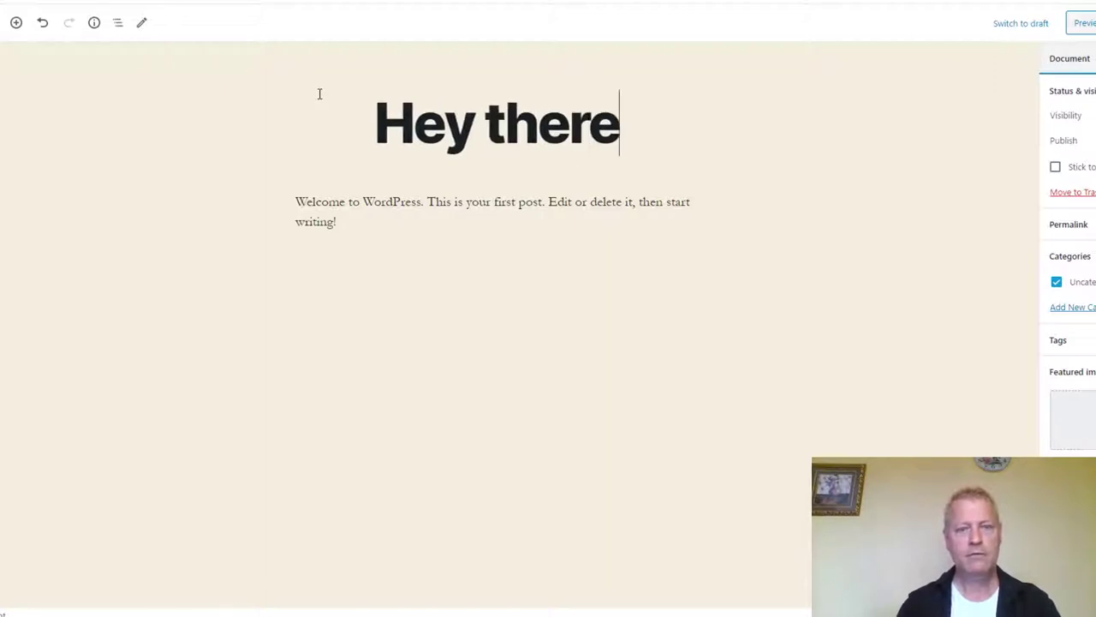
Replace 'WordPress' with 'my test blog' in the welcome paragraph and delete its second sentence.
triple_click(386, 201)
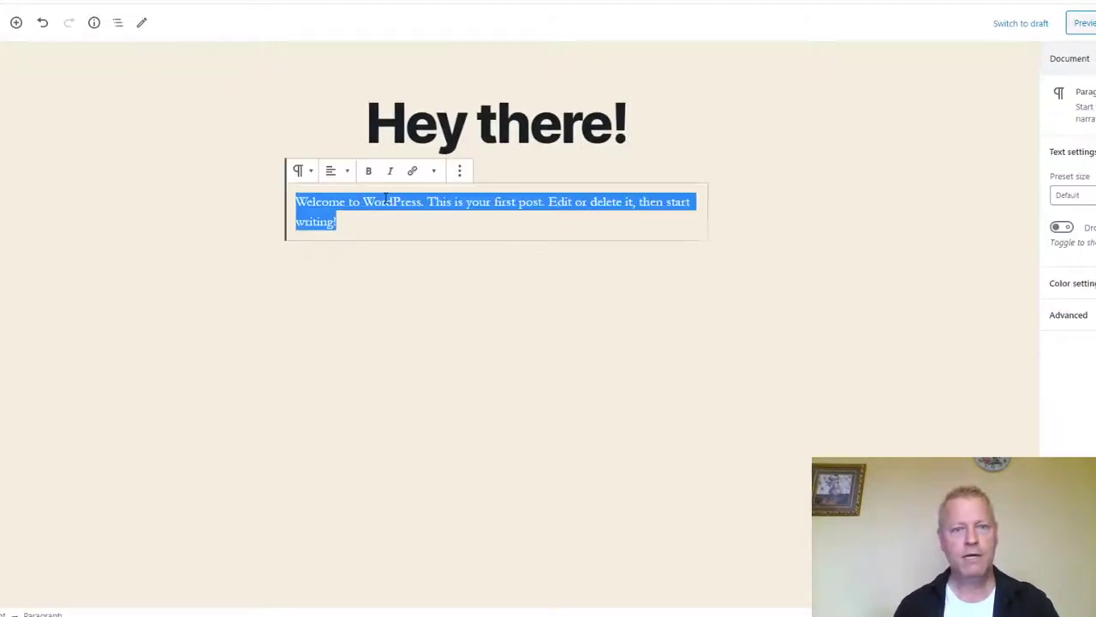
double_click(386, 200)
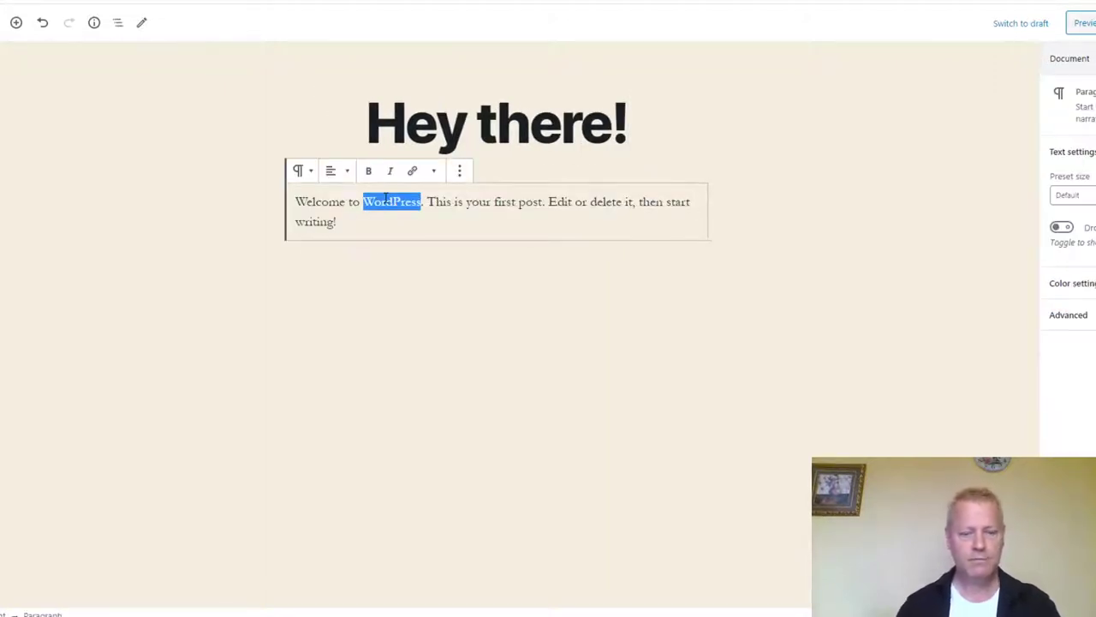
type("my test blog")
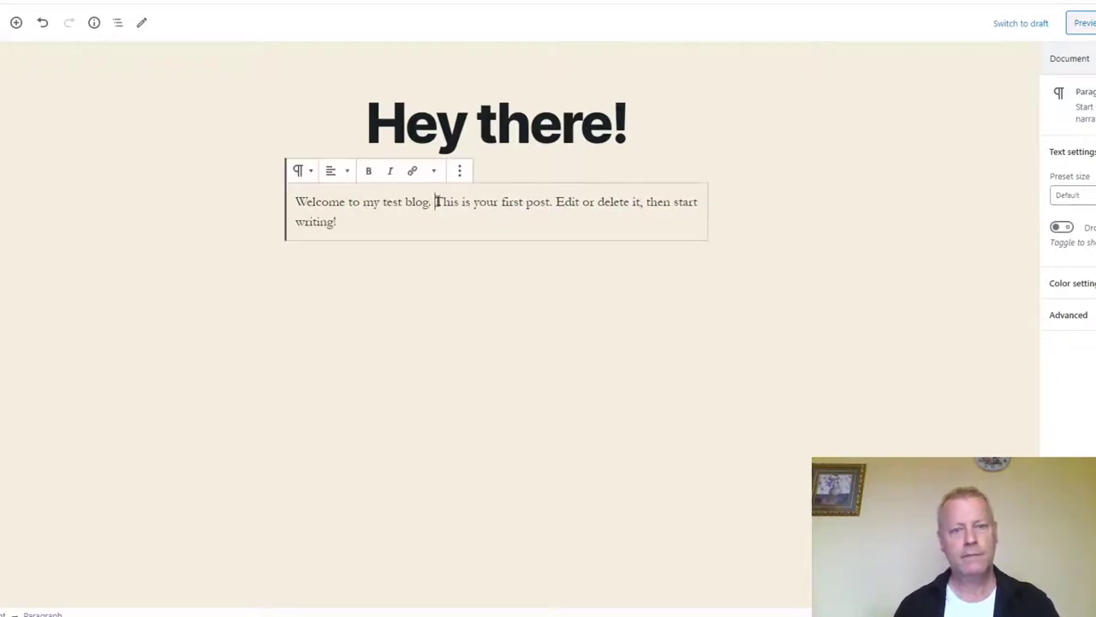
left_click_drag(435, 203, 484, 222)
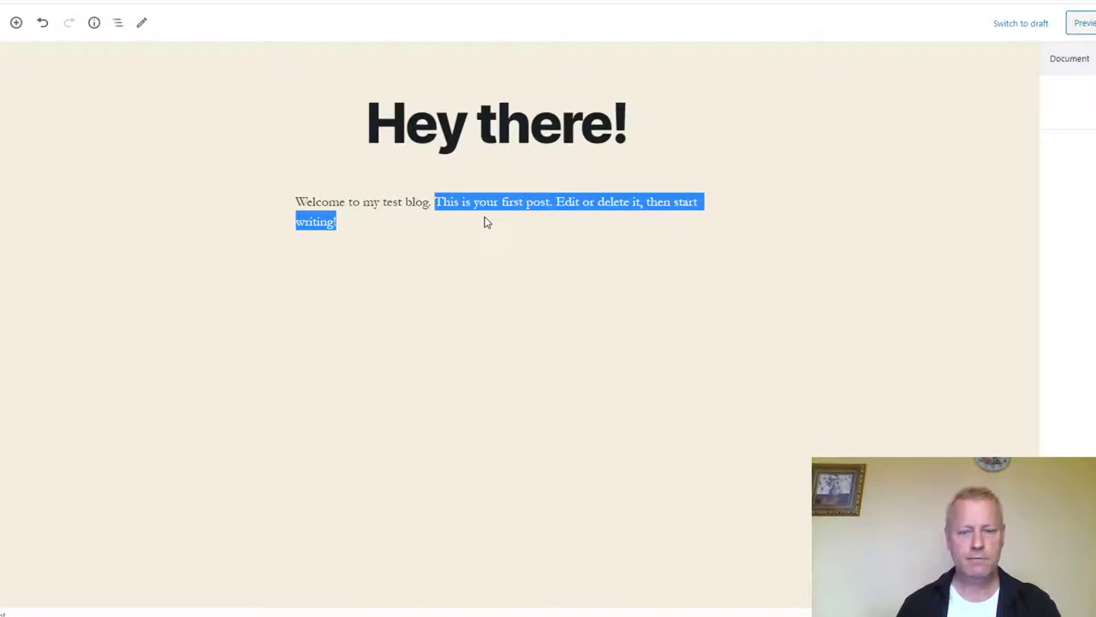
left_click(484, 222)
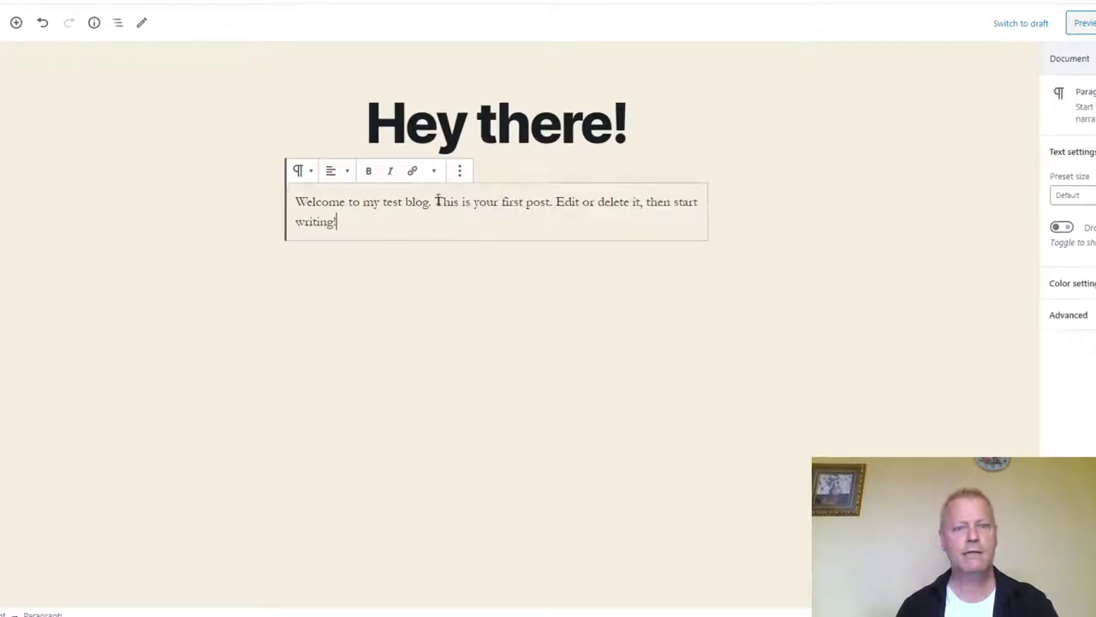
left_click_drag(437, 201, 447, 214)
key("BackSpace")
Add a paragraph reading 'This is a test site', save the post, and switch to the live site.
key("Return")
key("Return")
key("Return")
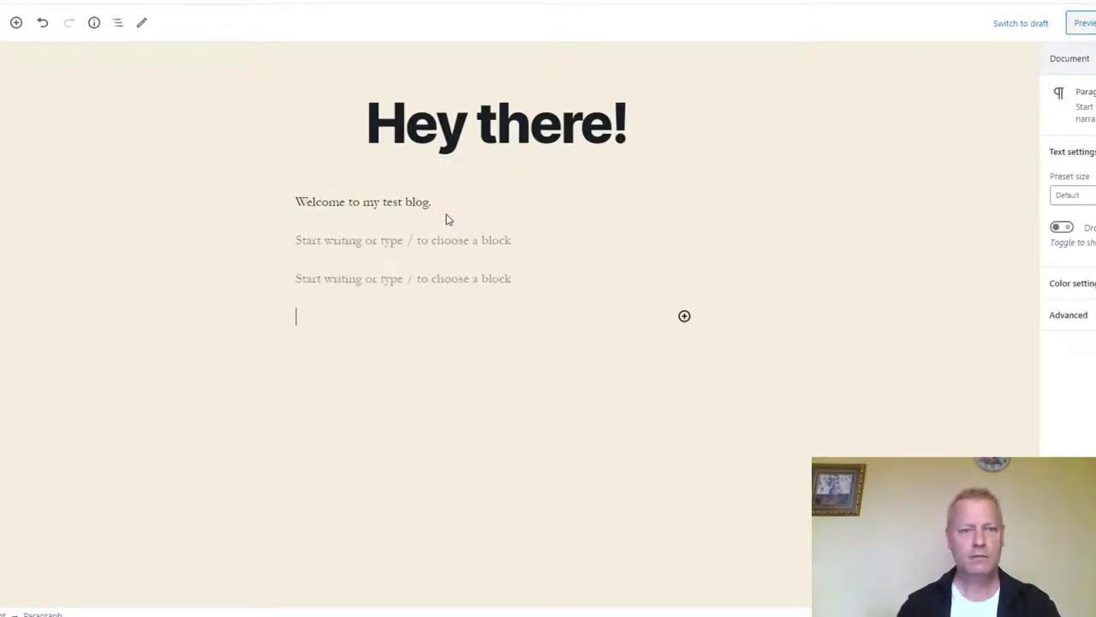
type("This")
key("BackSpace")
key("BackSpace")
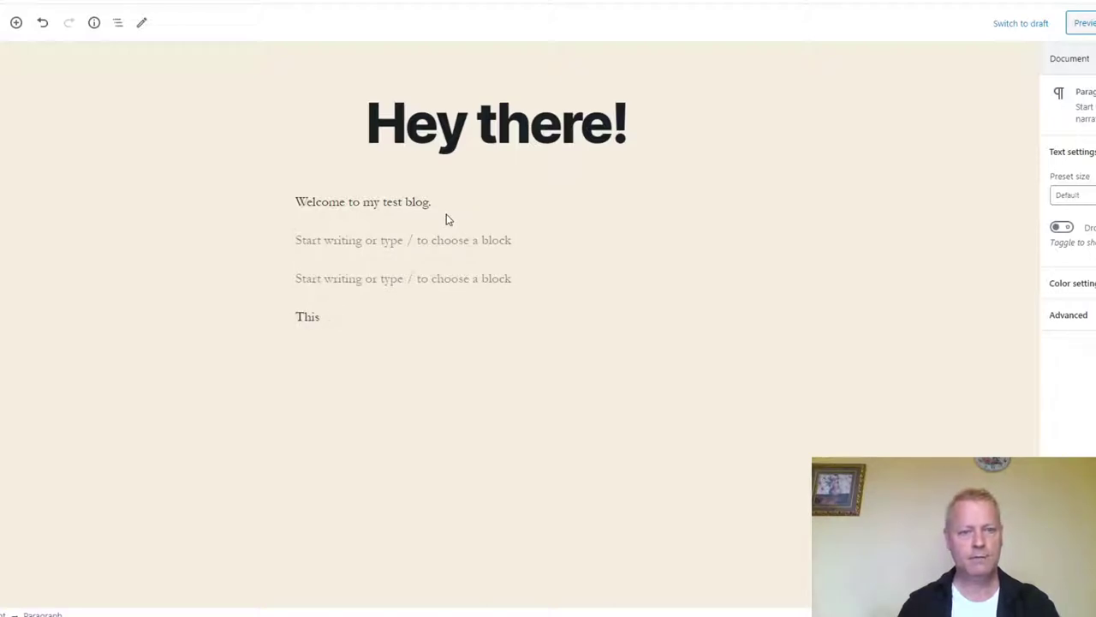
type("is a test.")
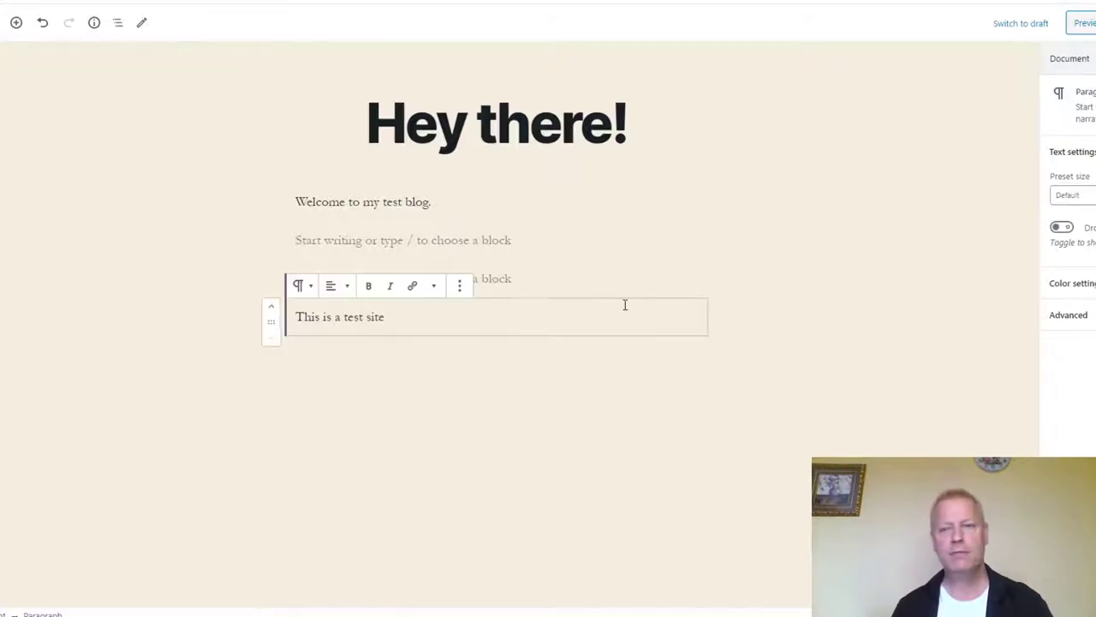
key("ctrl+s")
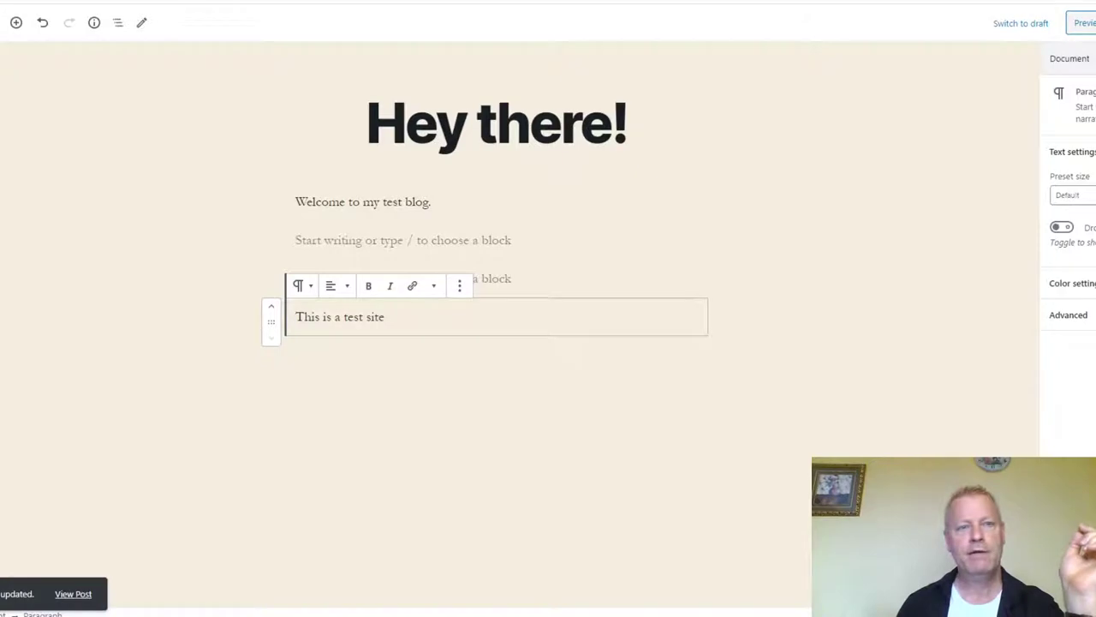
key("ctrl+Tab")
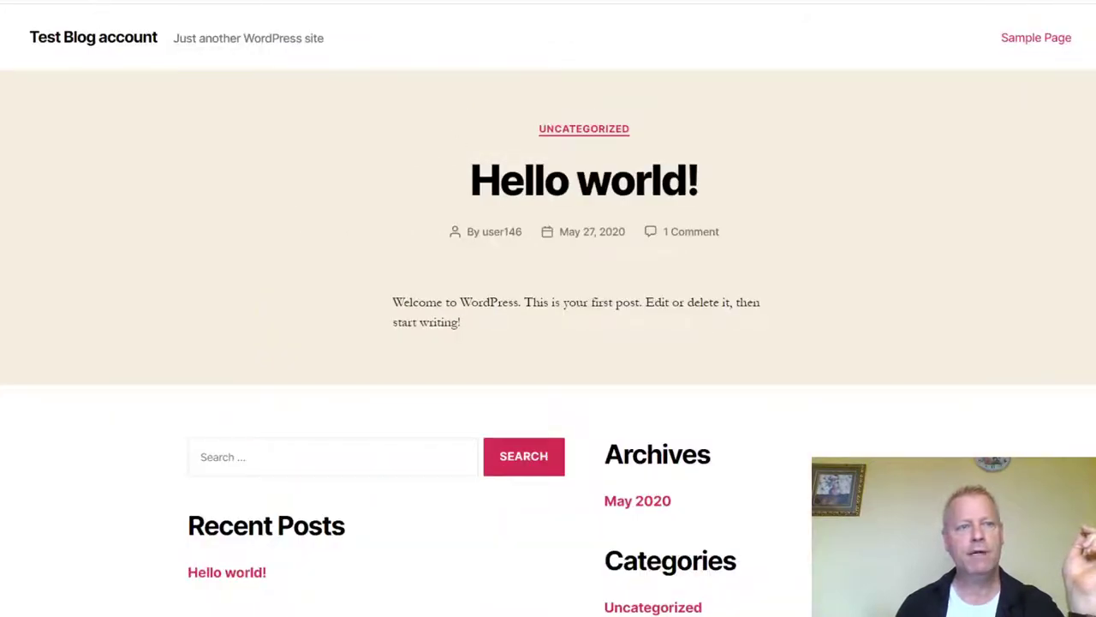
Reload the live site and check the Hey there! post shows the new paragraph.
key("F5")
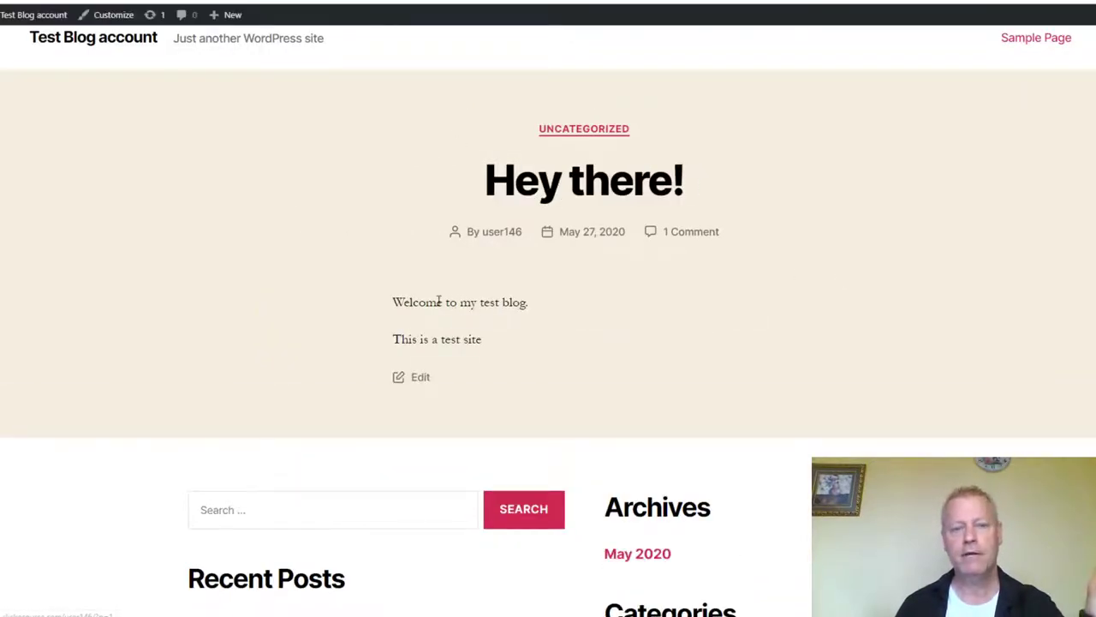
left_click_drag(461, 340, 413, 319)
left_click(526, 330)
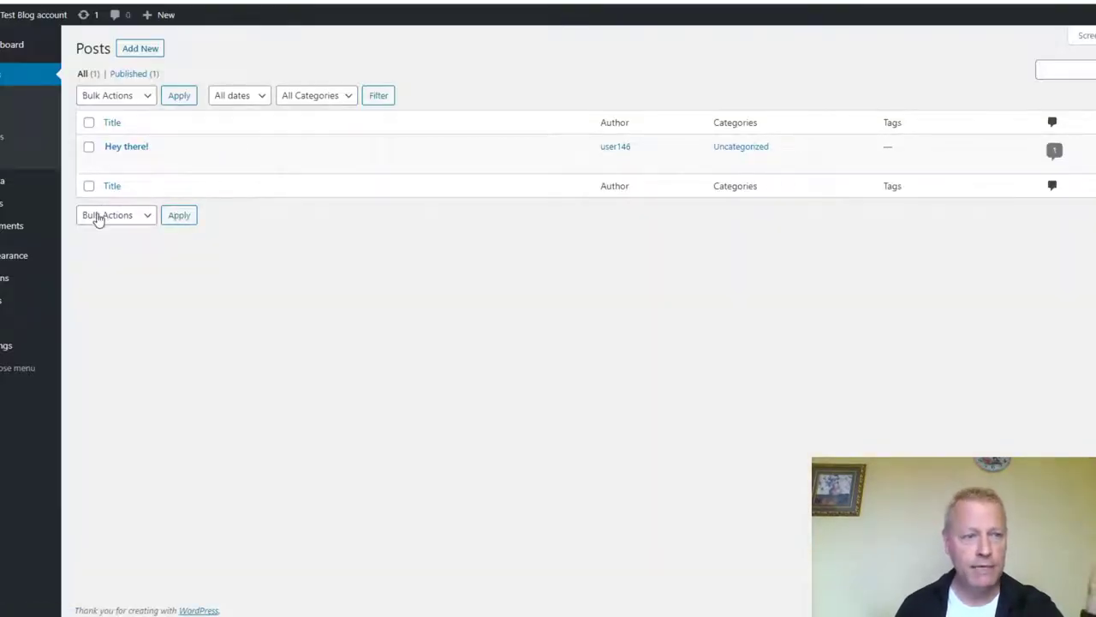
mouse_move(8, 190)
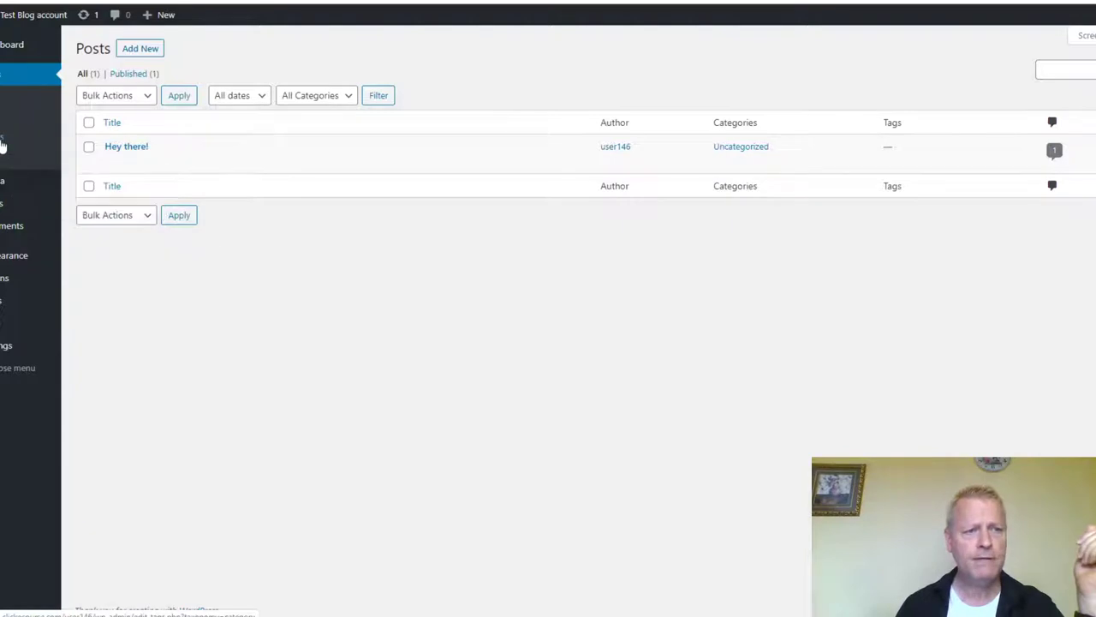
From Appearance > Themes > Add New, install the Pro Blog theme and activate it.
mouse_move(7, 262)
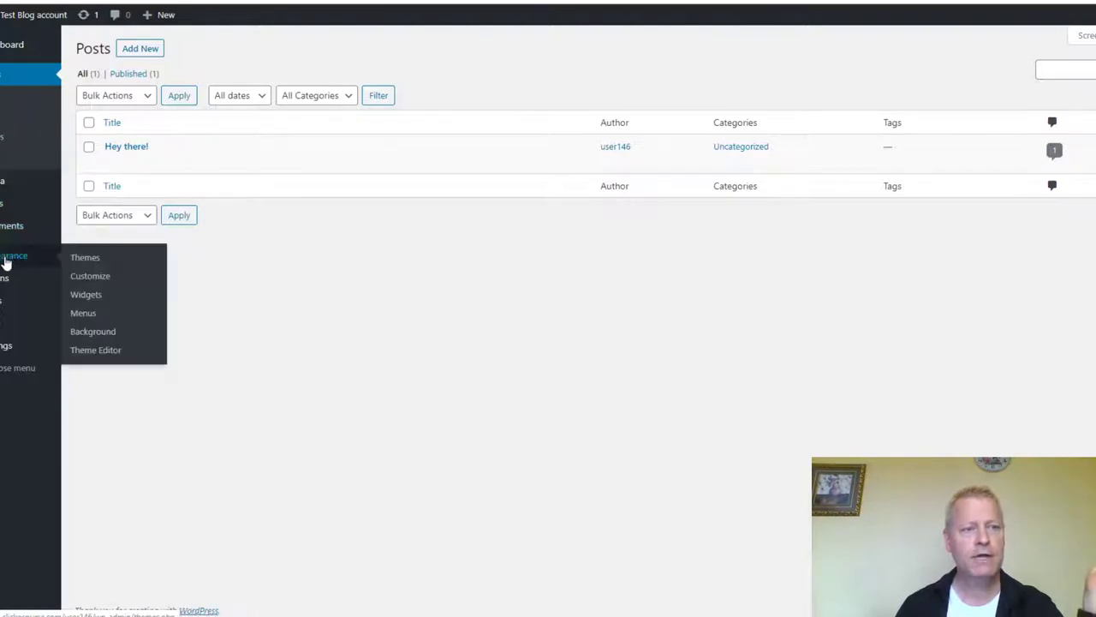
left_click(83, 264)
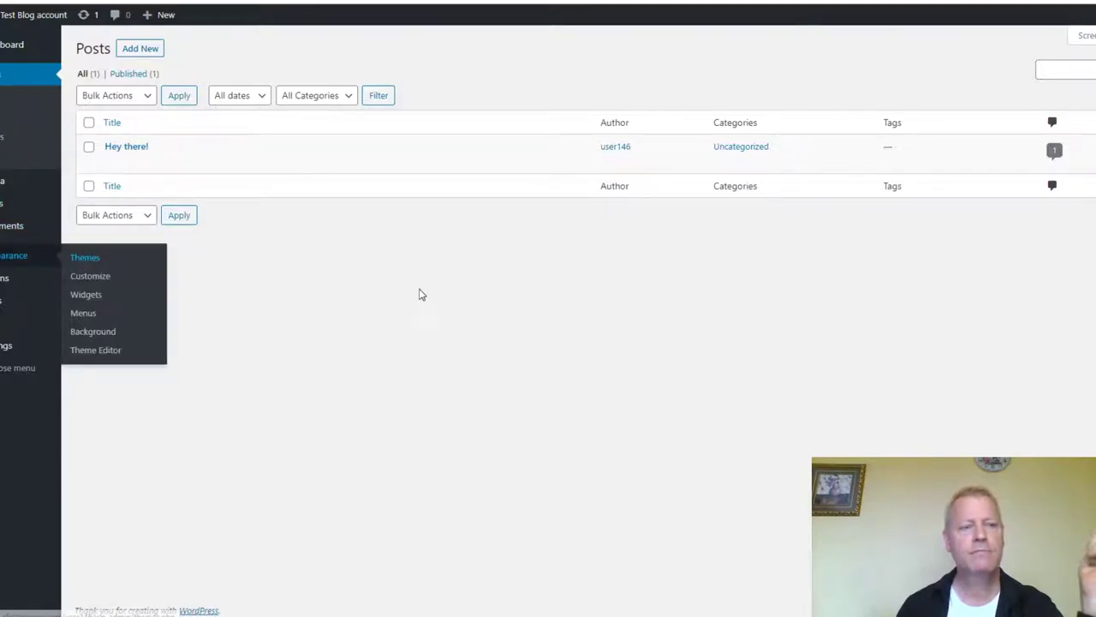
left_click(196, 50)
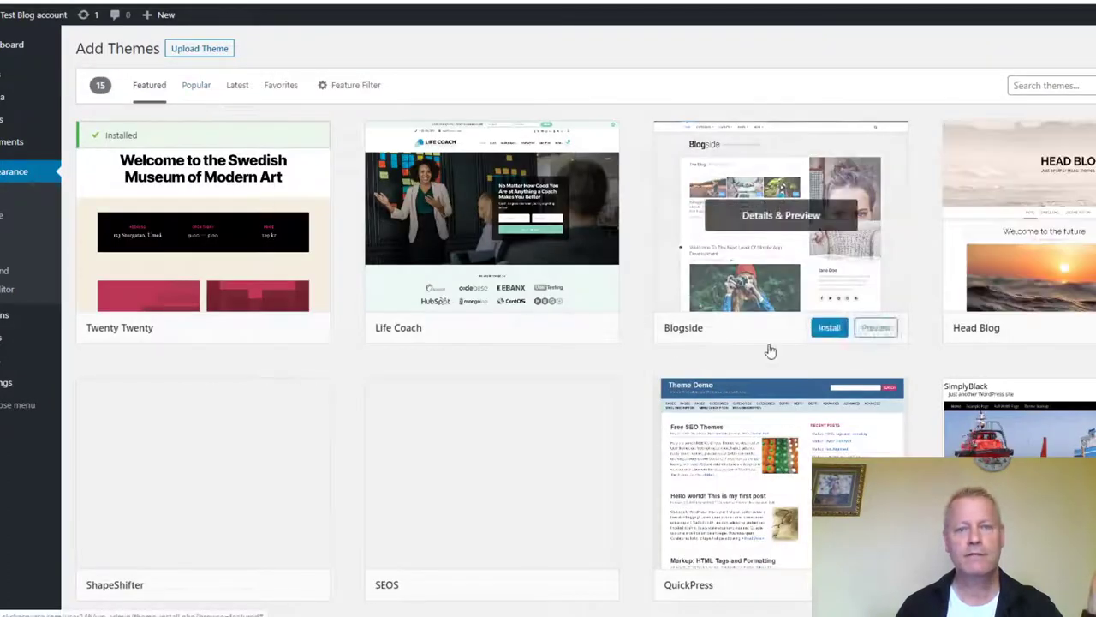
scroll(771, 348, "down", 3)
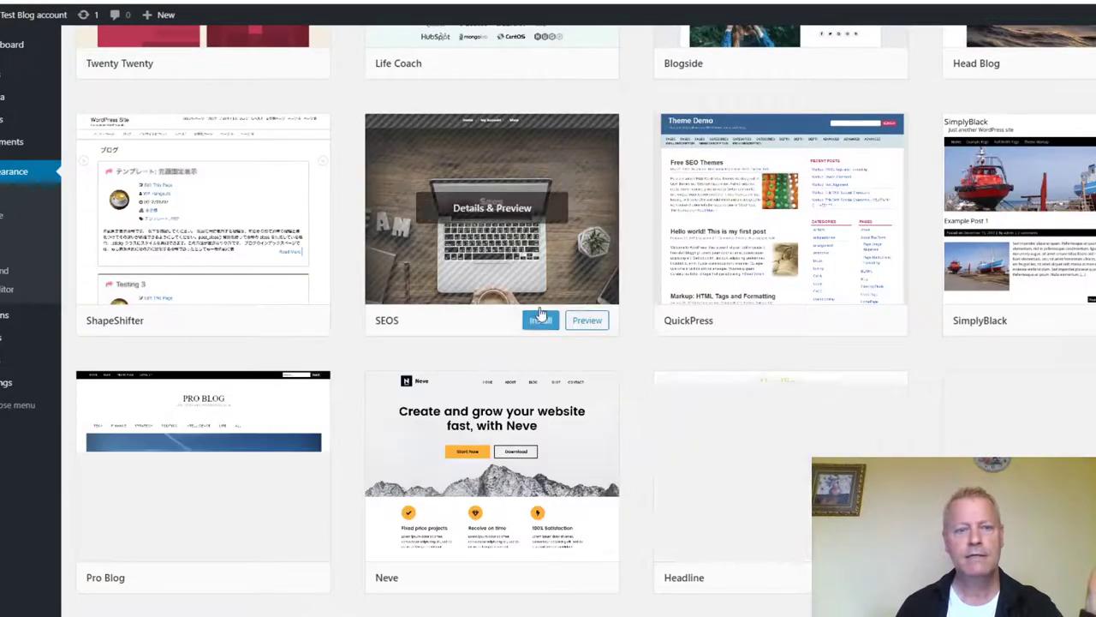
scroll(685, 456, "down", 2)
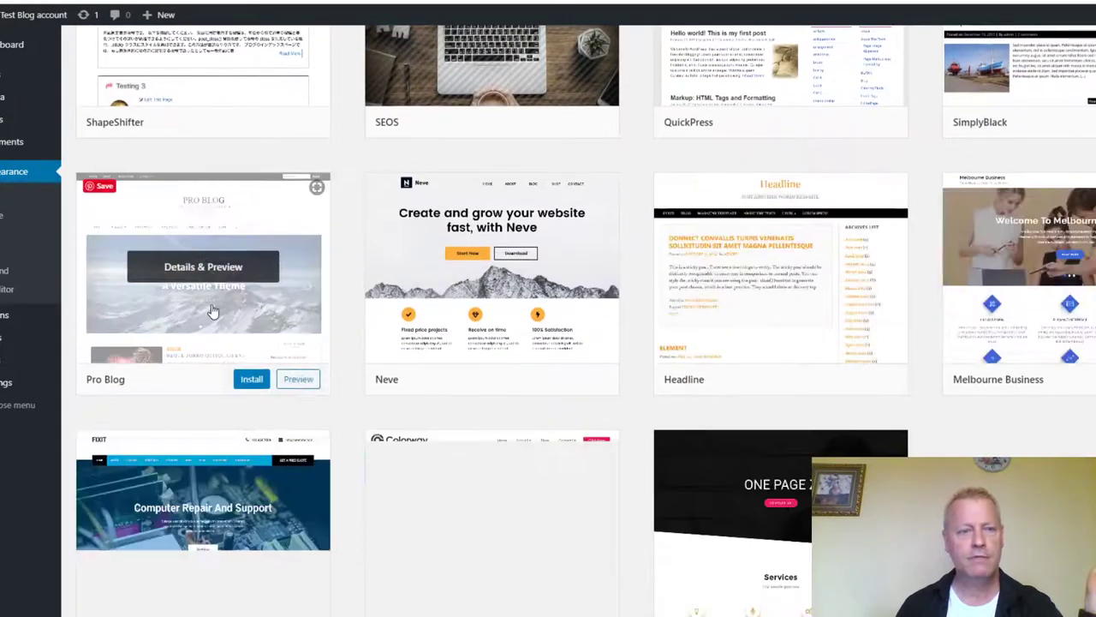
left_click(248, 381)
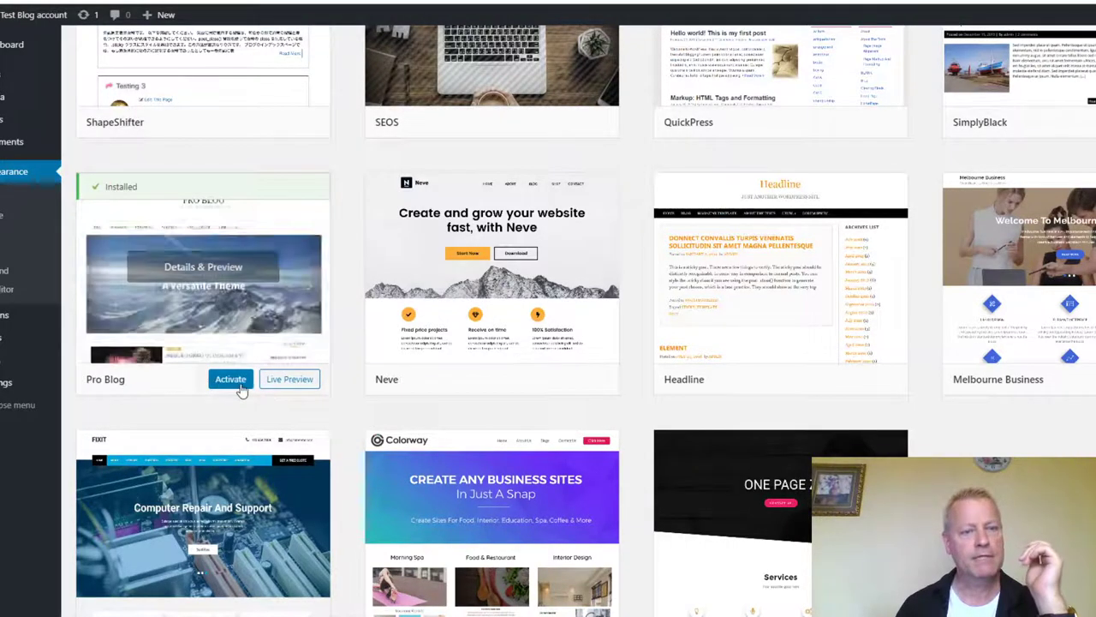
left_click(240, 384)
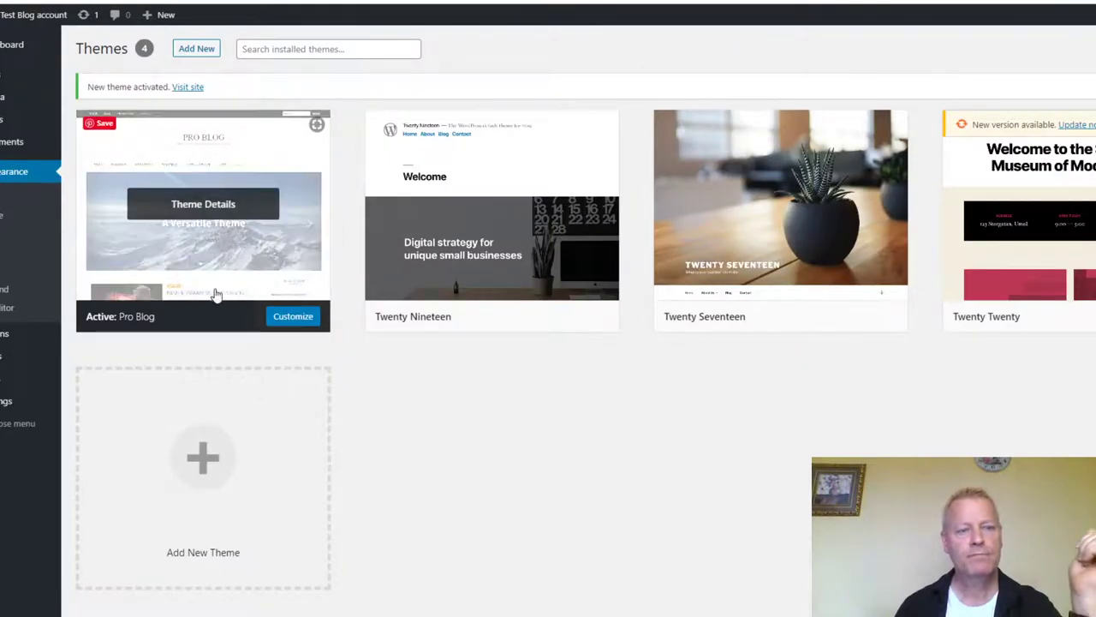
Preview the blog in the Pro Blog theme, then return to the Themes page.
left_click(71, 14)
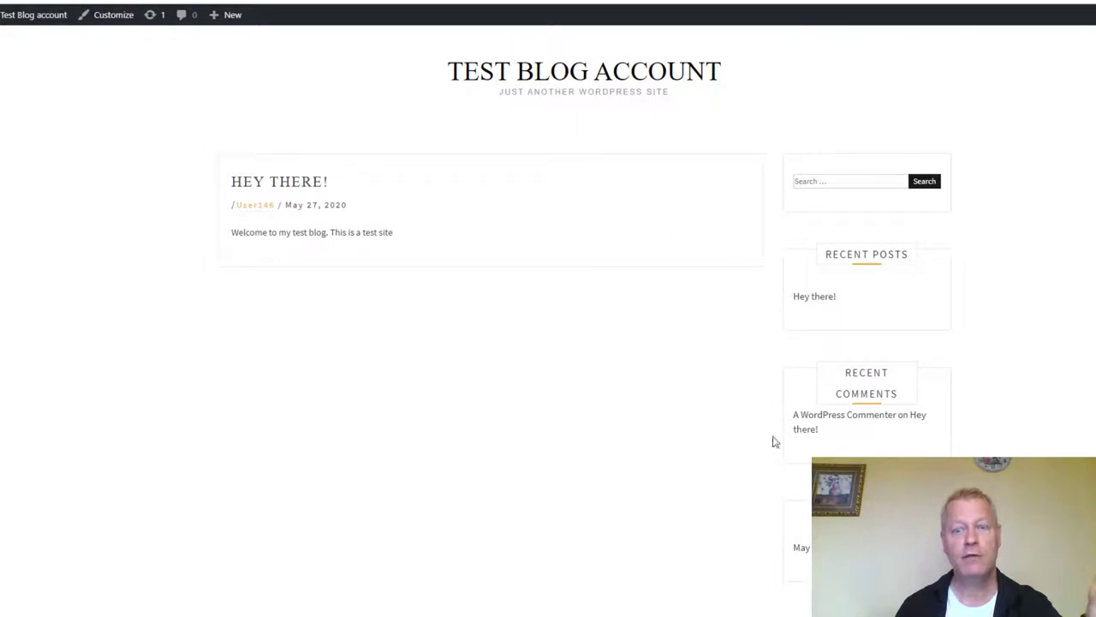
scroll(856, 429, "down", 5)
scroll(863, 441, "up", 5)
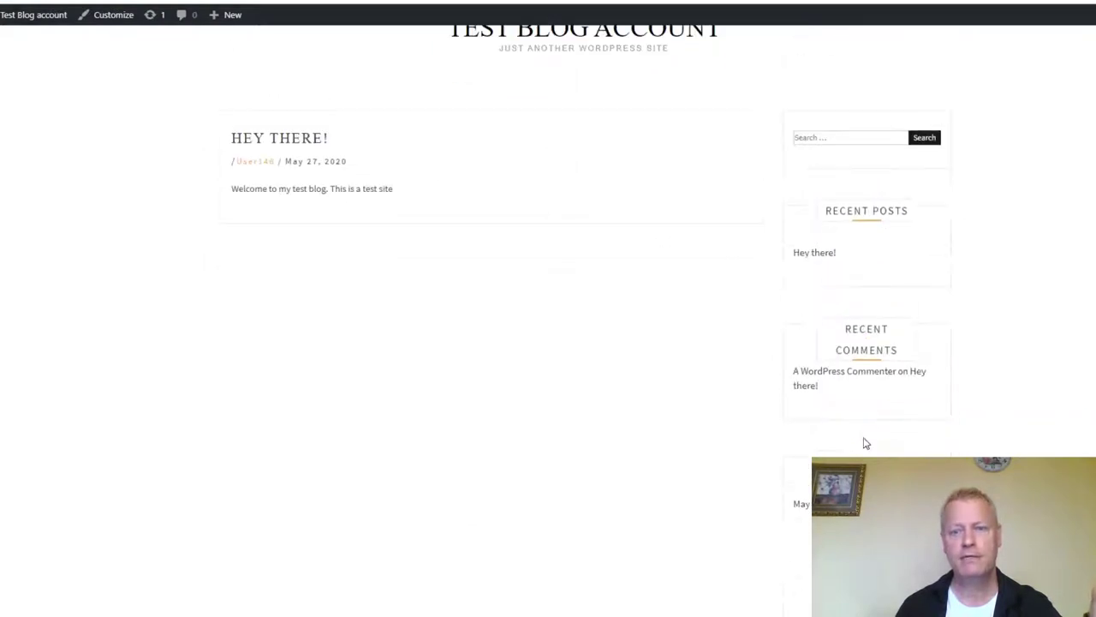
scroll(851, 384, "up", 1)
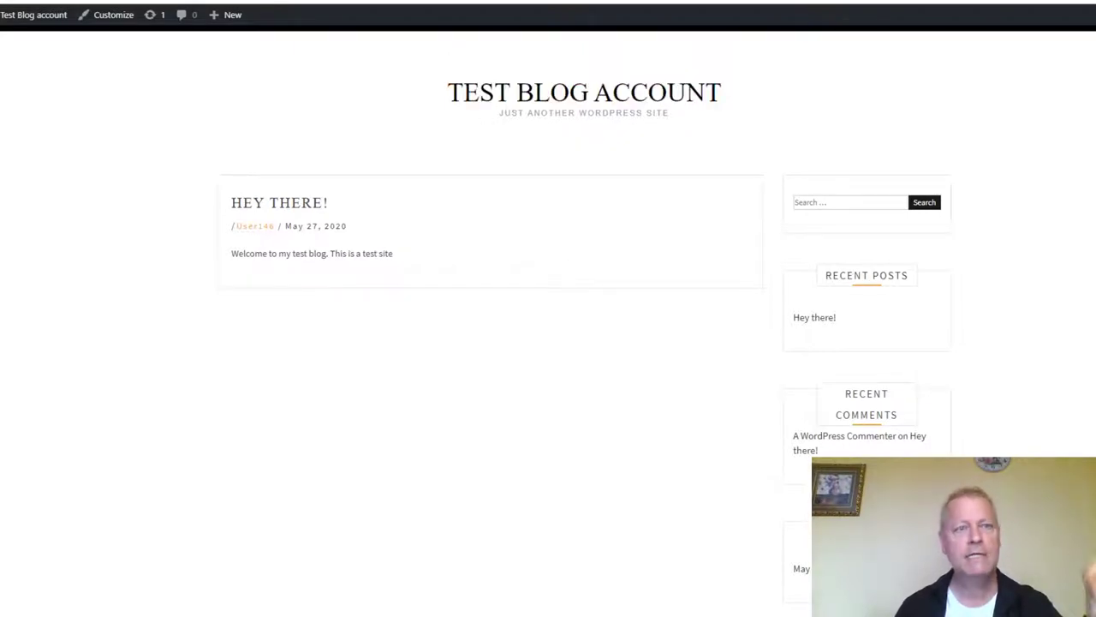
key("alt+Left")
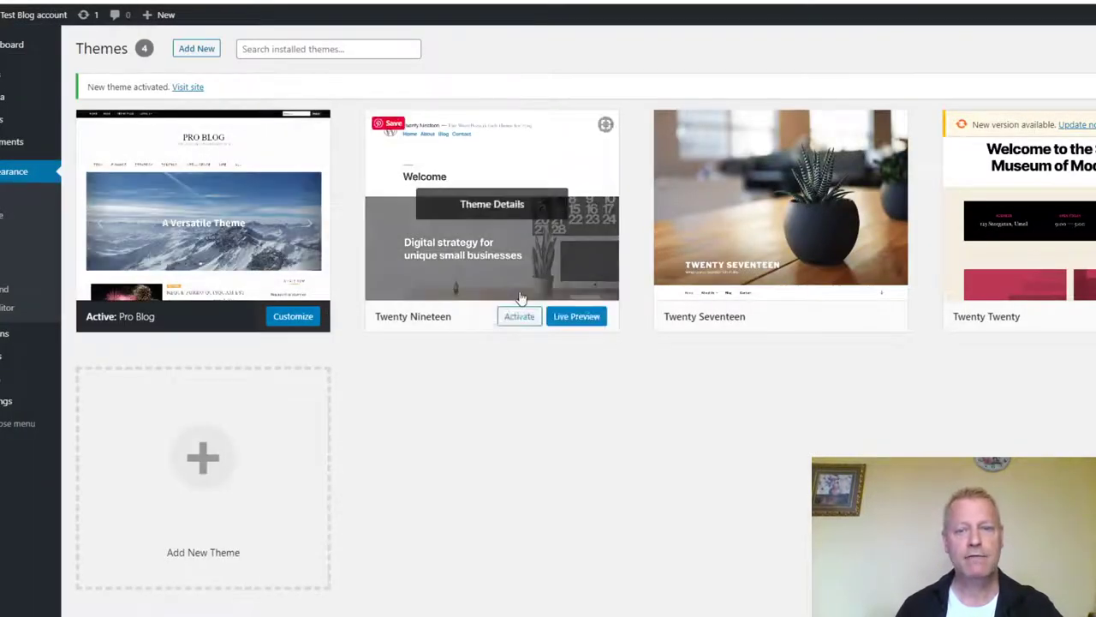
Activate Twenty Nineteen, reload the front page to see it, and go back to Themes.
left_click(524, 319)
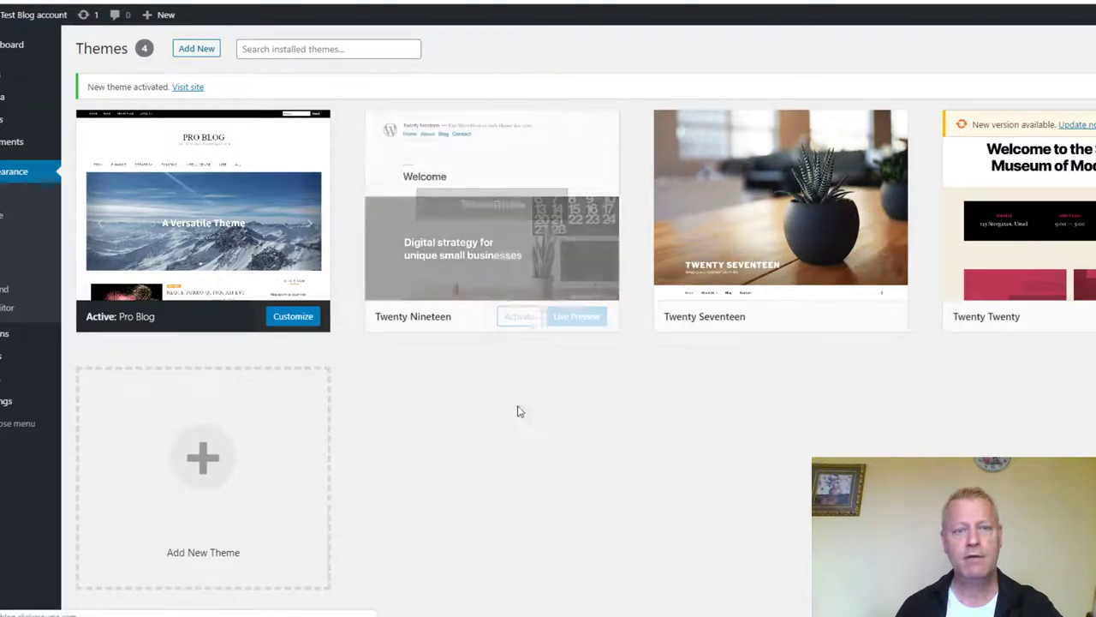
left_click(512, 319)
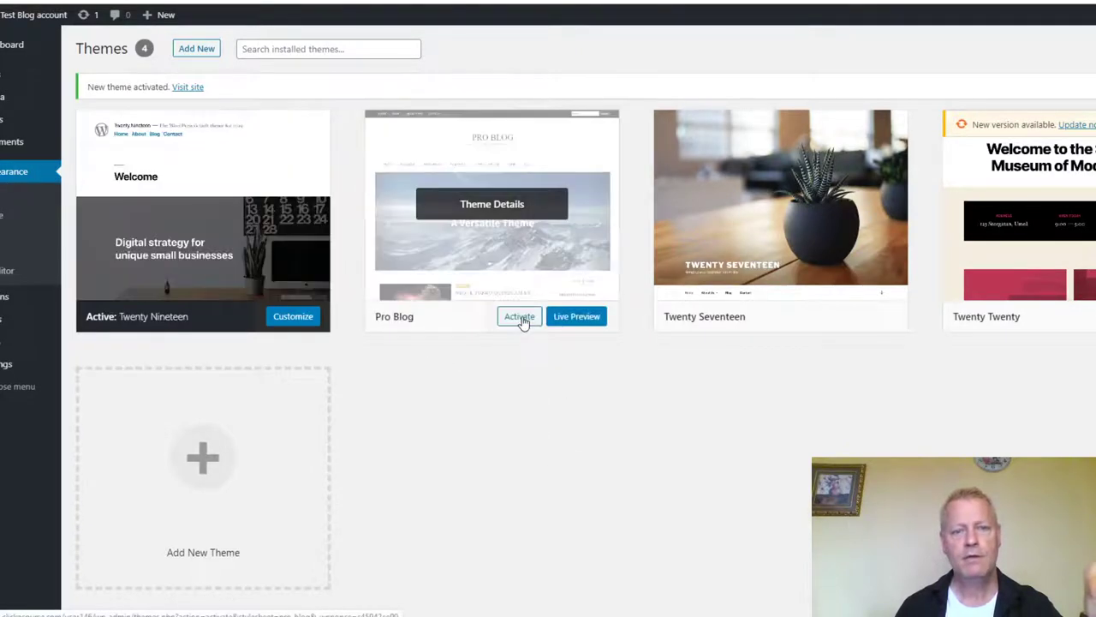
key("alt+Right")
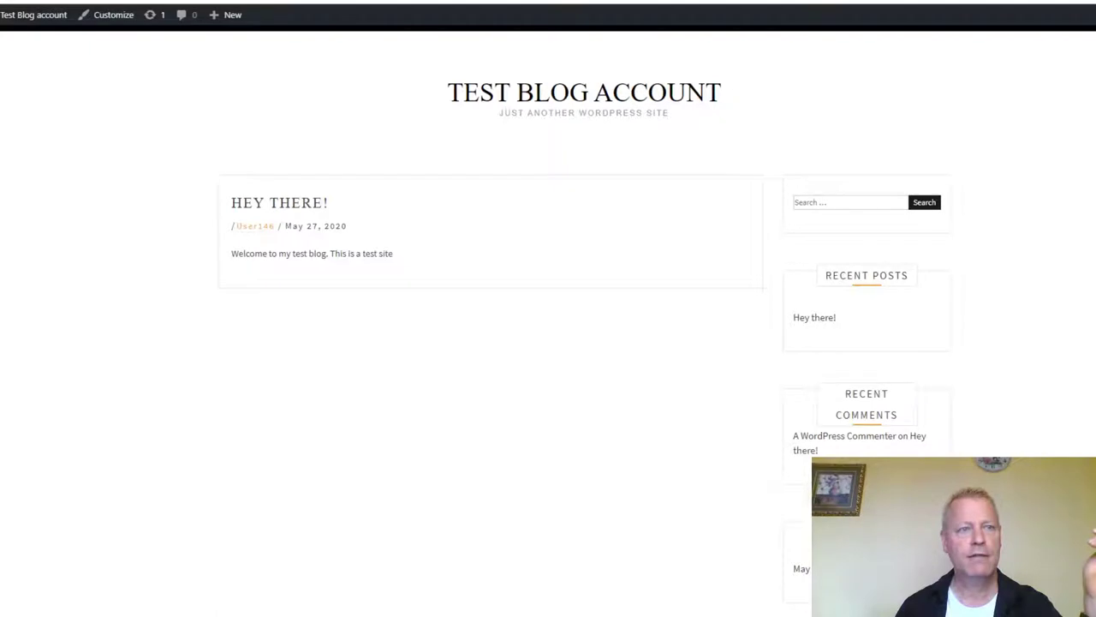
key("F5")
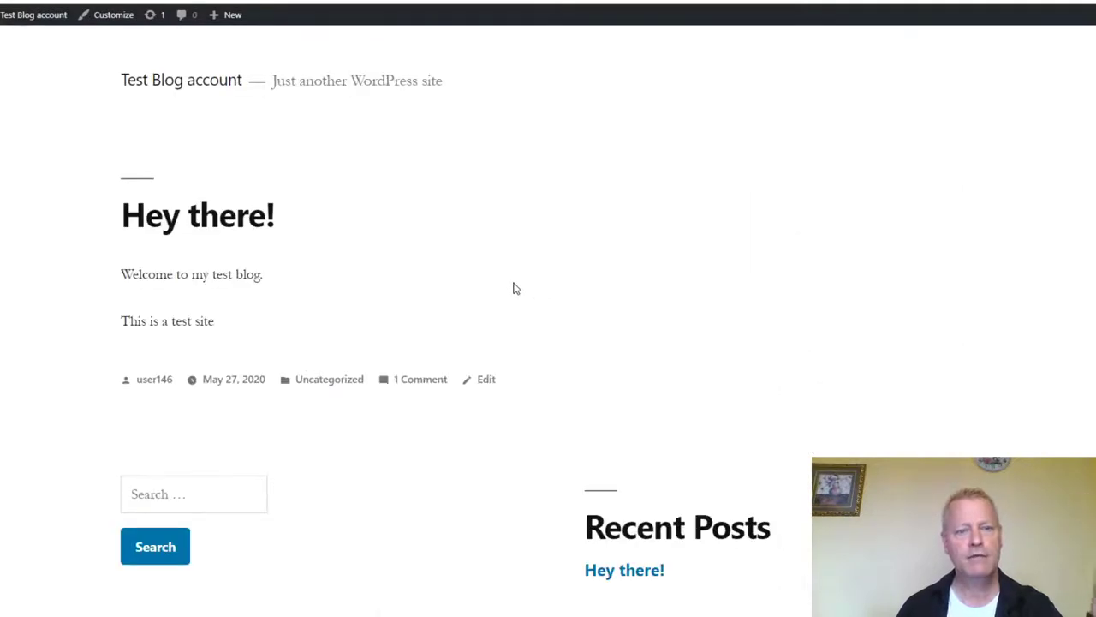
key("alt+Left")
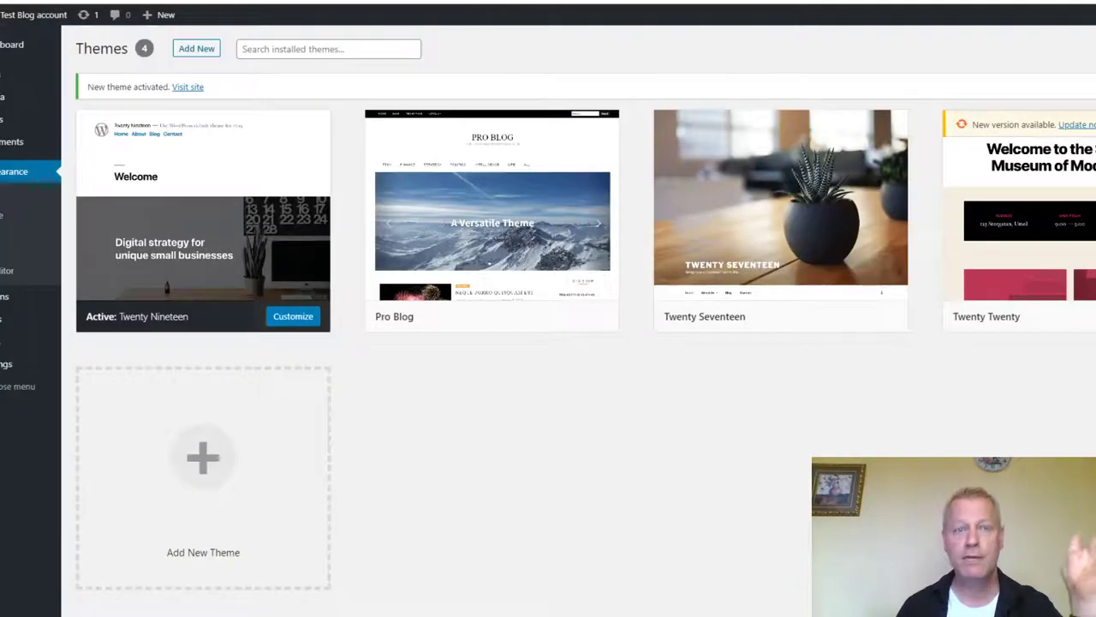
mouse_move(395, 182)
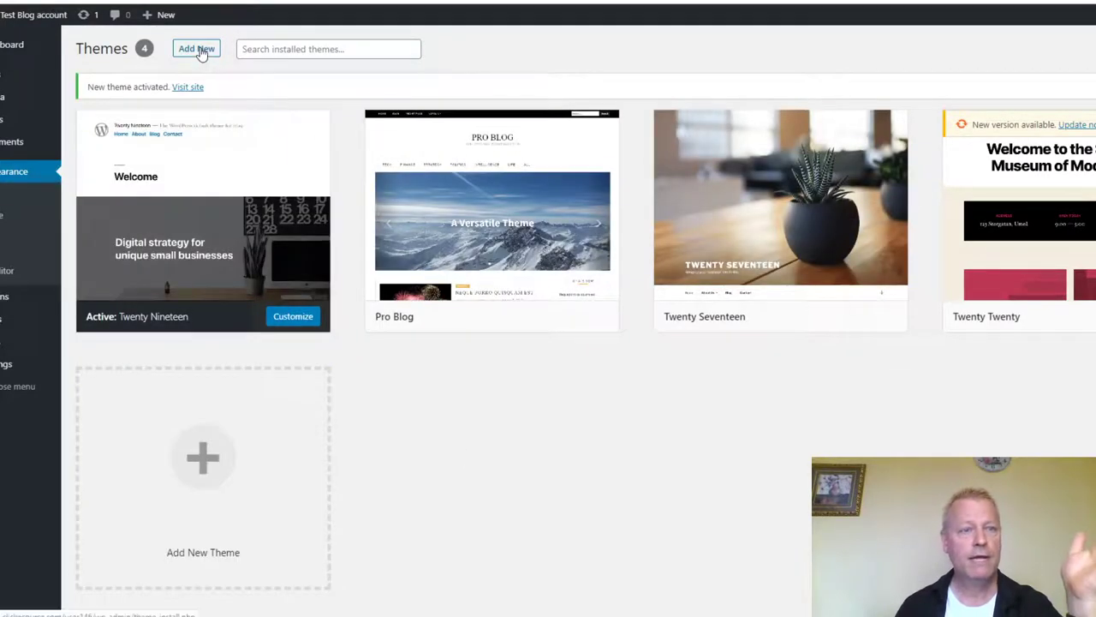
Start a new page titled 'Contact me' and type its intro sentence.
mouse_move(305, 306)
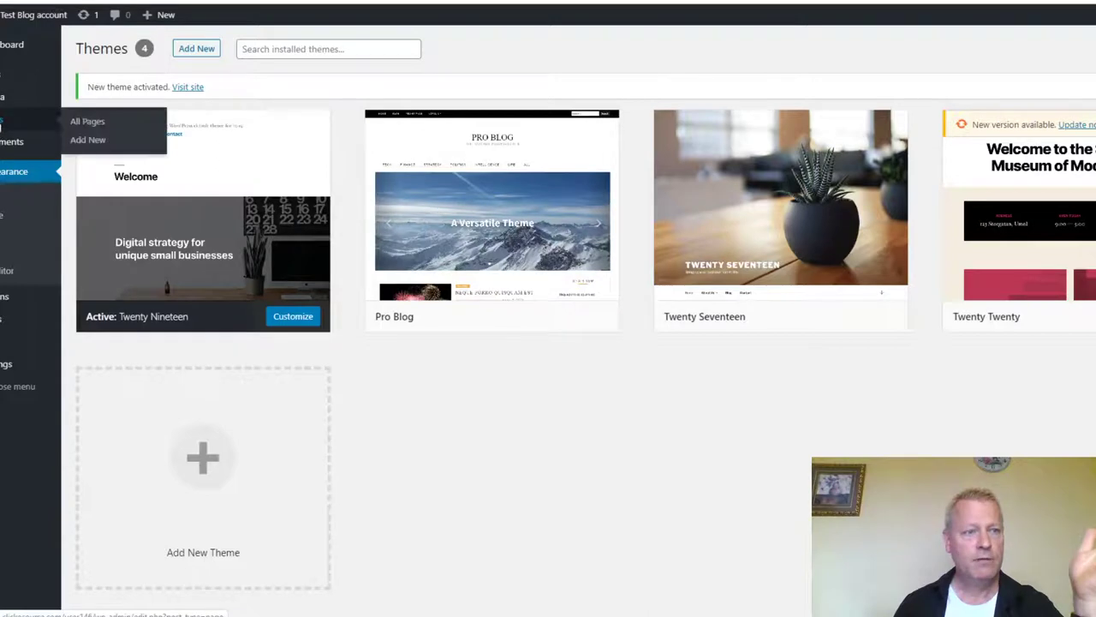
left_click(93, 121)
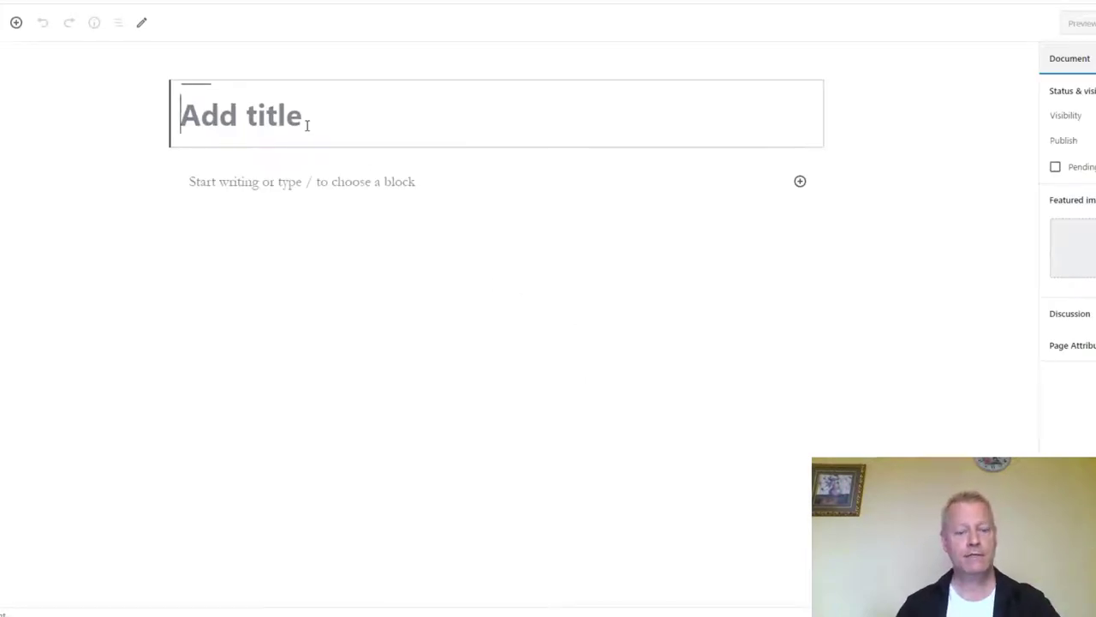
type("Contact me")
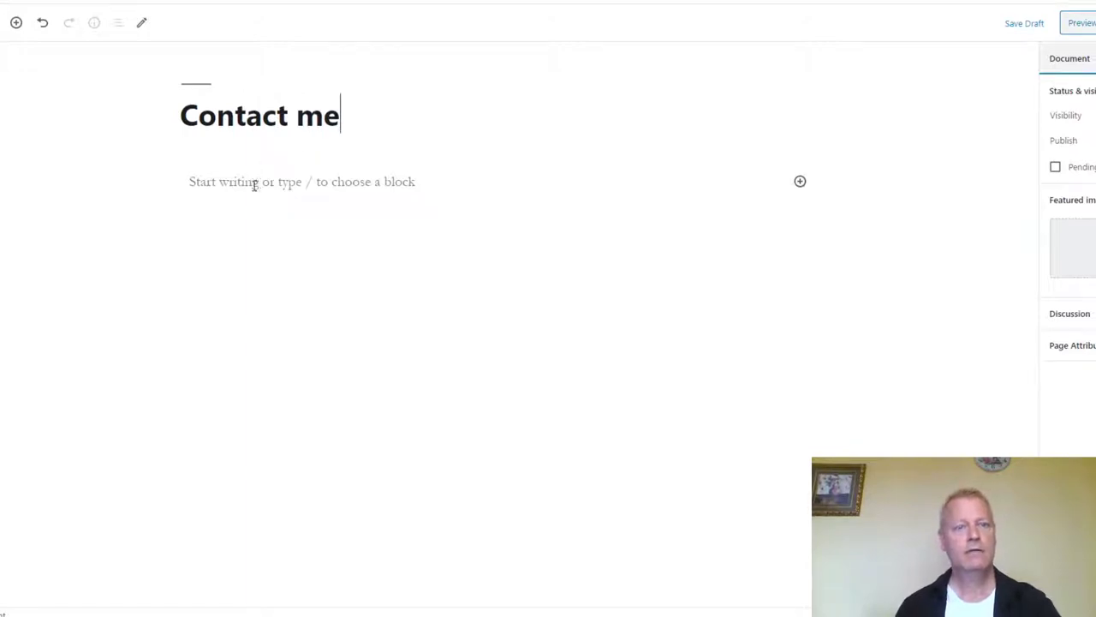
left_click(253, 185)
type("You can find me on all these platforms:")
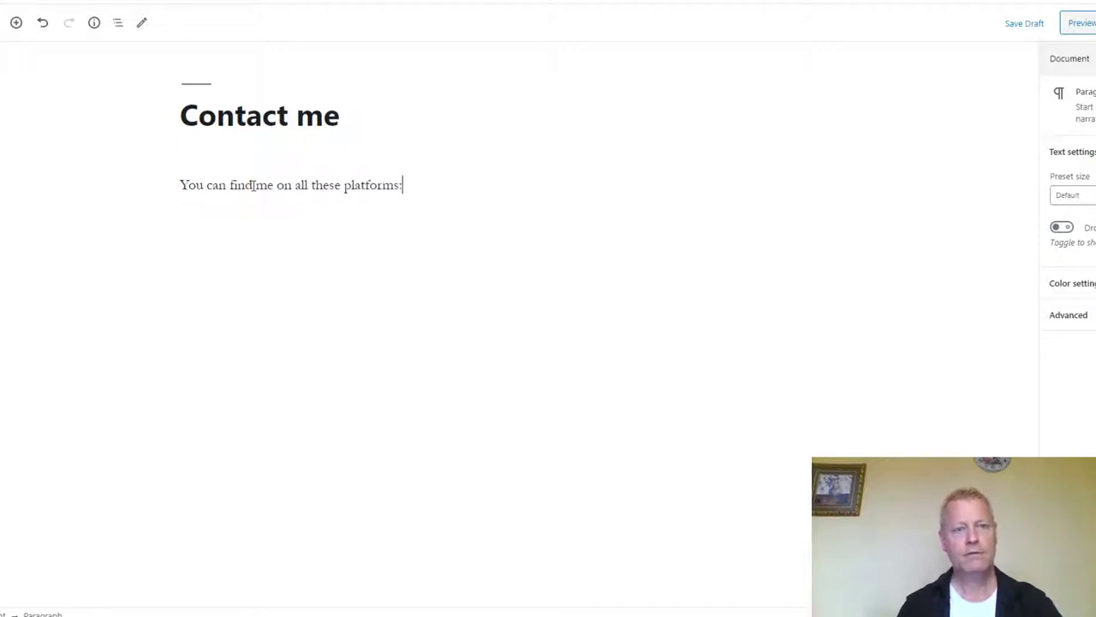
Add separate lines for Twitter, LinkedIn, Instagram, Facebook:, Pinterest: and YouTube.
key("Return")
type("Tw")
type("LinkedIn")
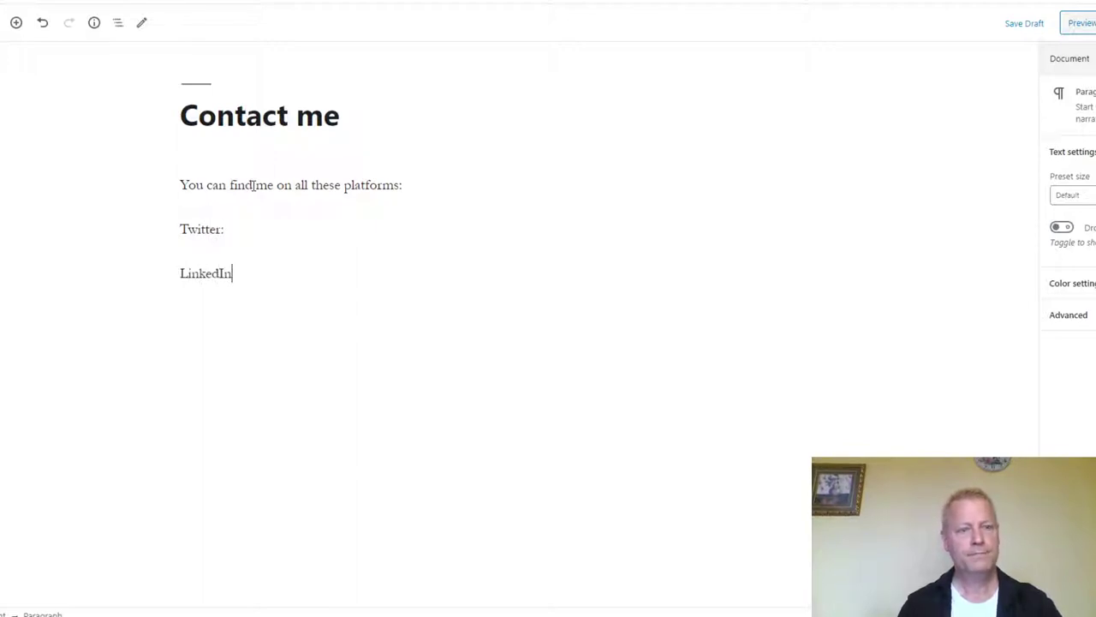
type("stagram:")
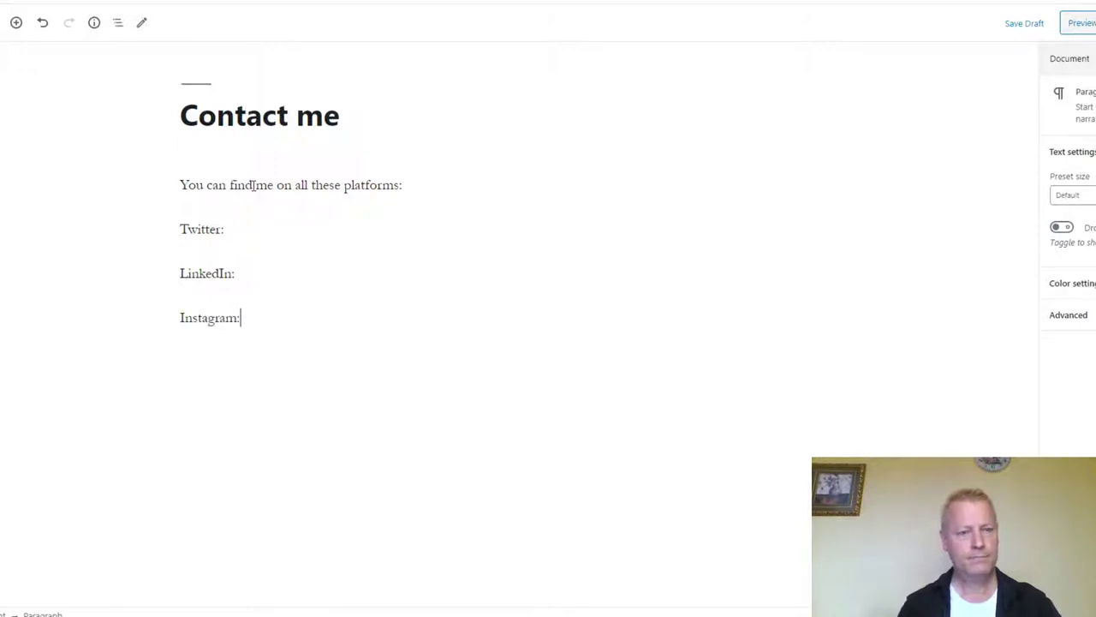
key("Return")
type("Facebook:")
key("Return")
type("Pinter")
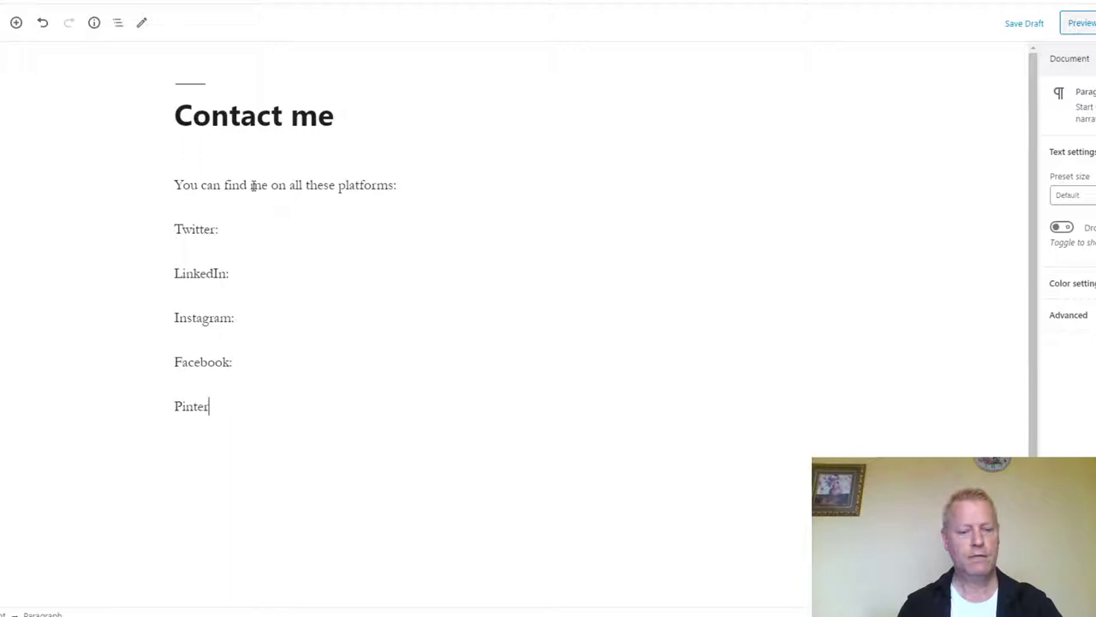
type("est:")
key("Return")
type("Y")
key("BackSpace")
type("YouTube:")
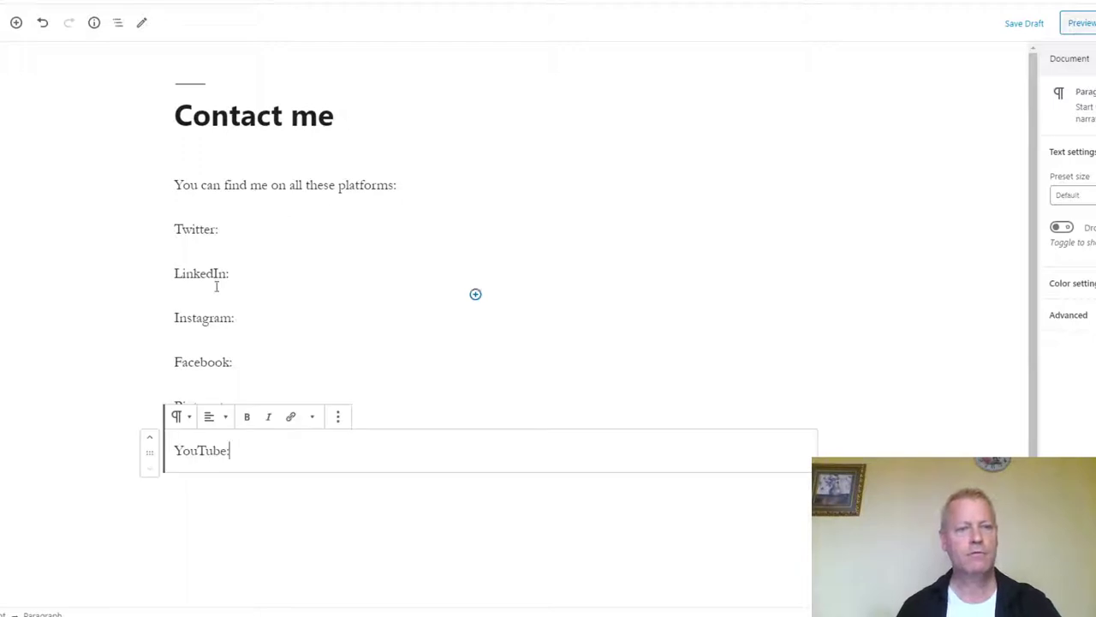
Add the author's Twitter handle and link it to their Twitter profile URL, opening in a new tab.
left_click(265, 229)
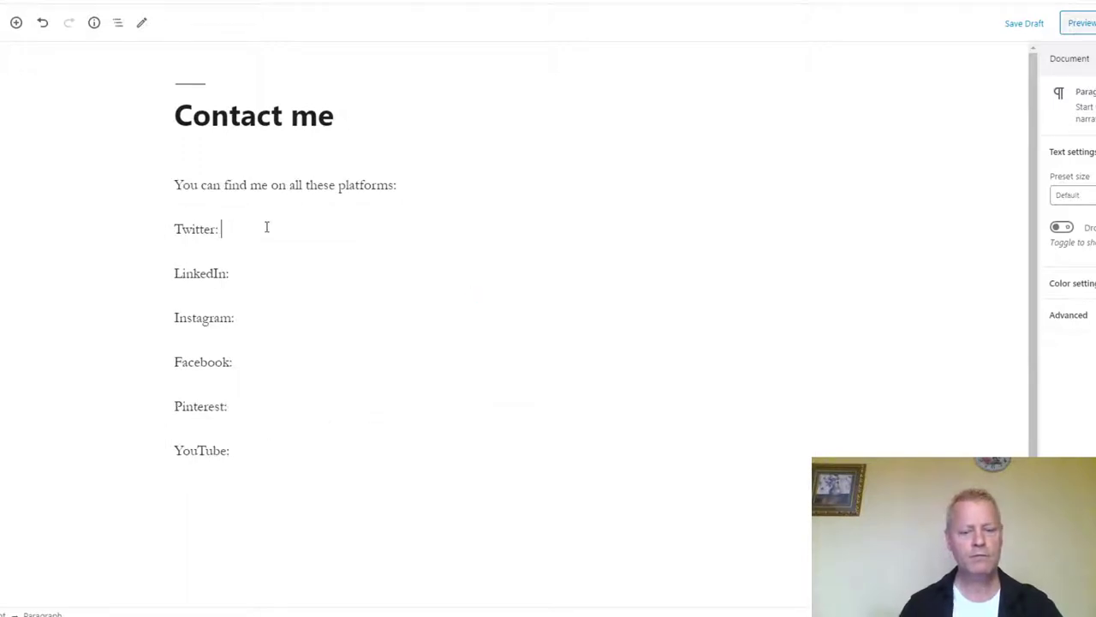
type("jeansergegagnon")
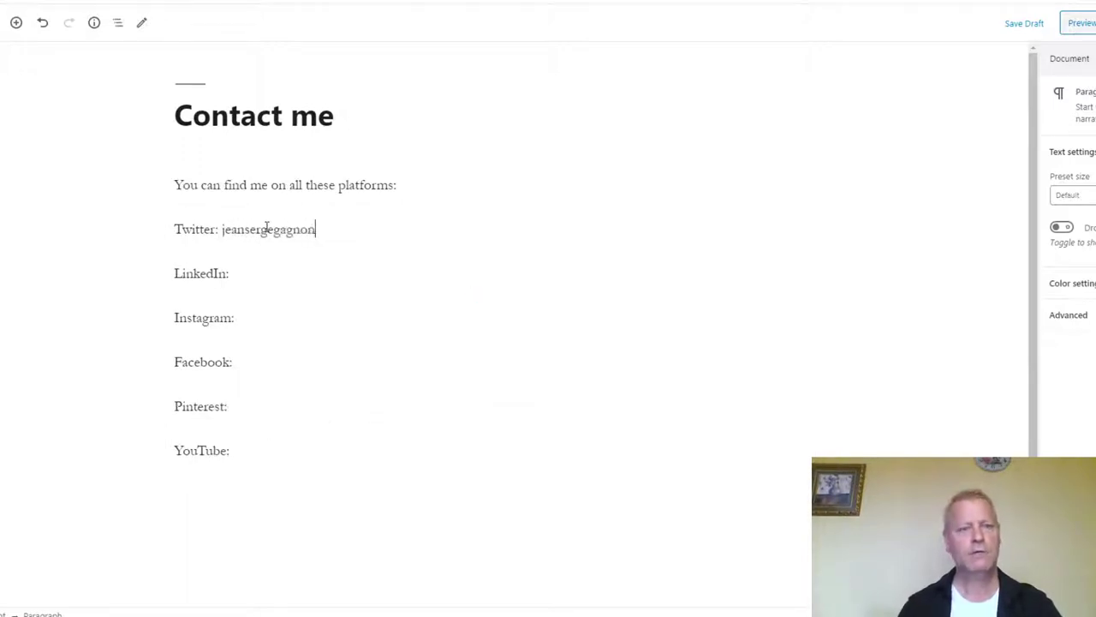
double_click(267, 228)
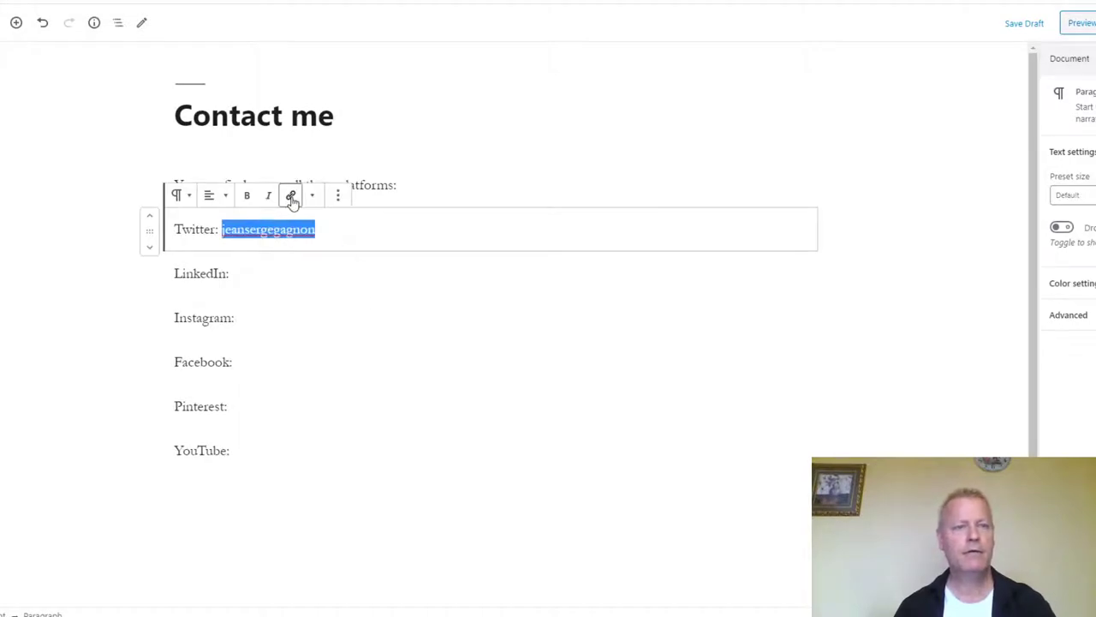
left_click(290, 195)
type("https")
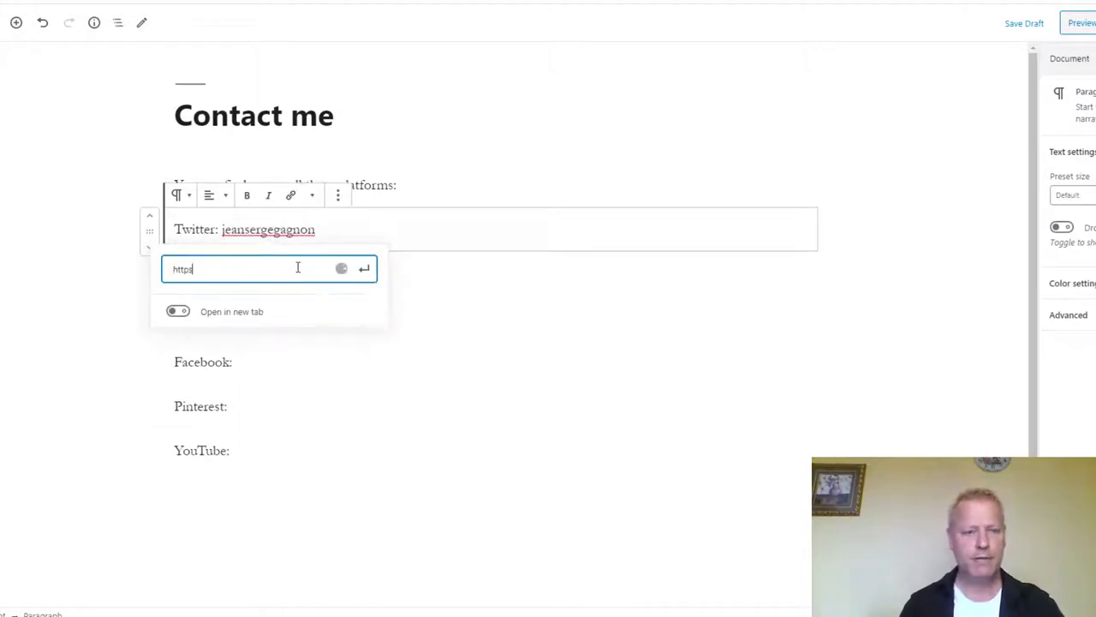
type("://twitter.com/jeansergegagnon")
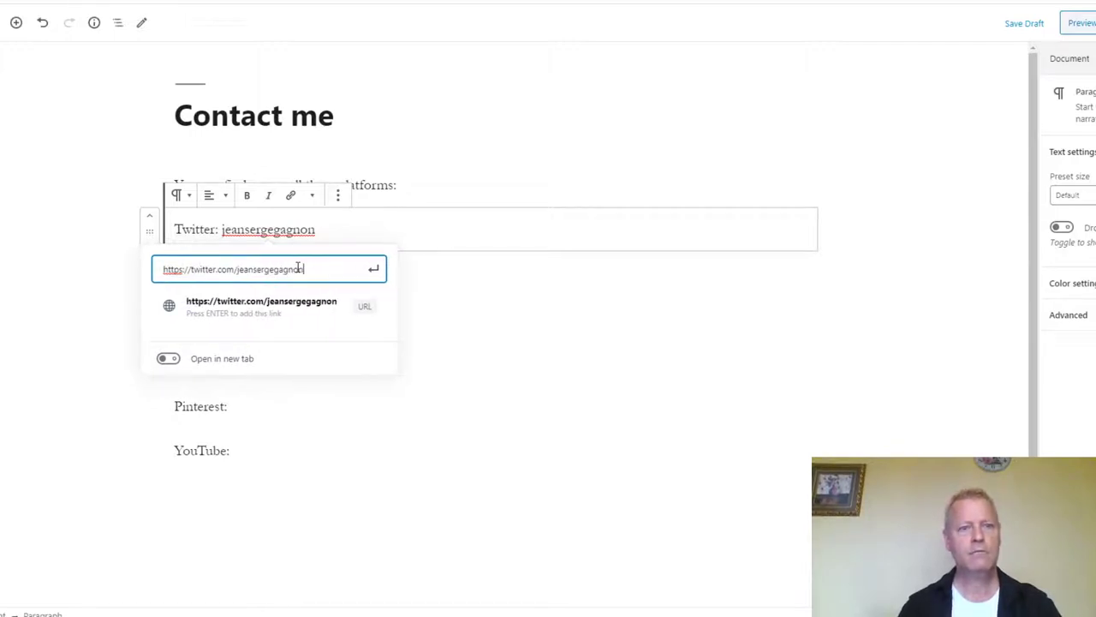
left_click(228, 361)
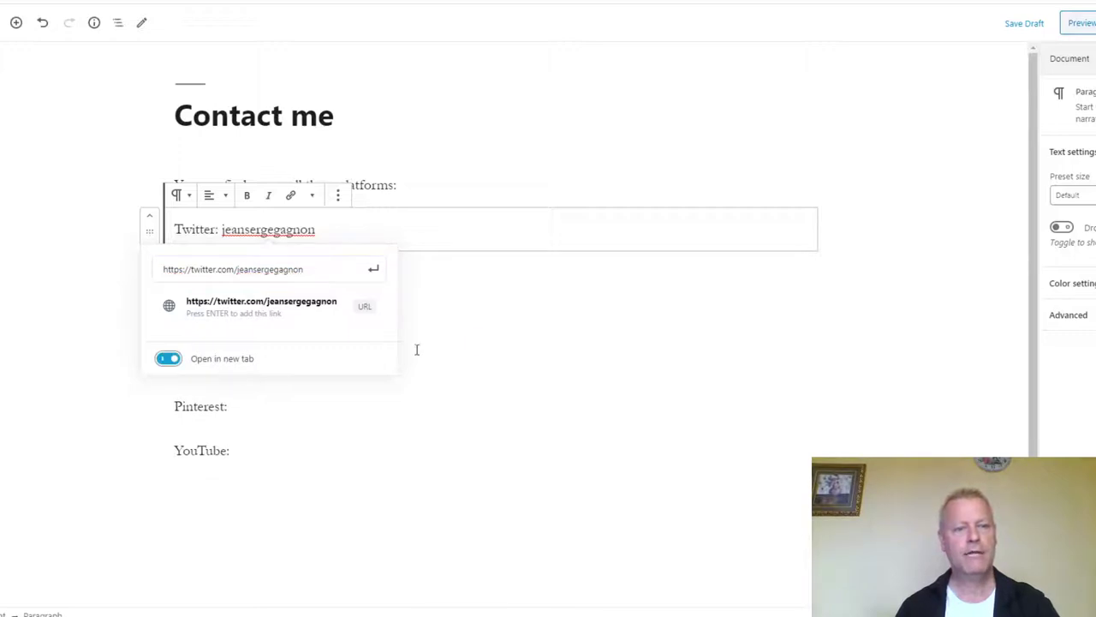
left_click(423, 326)
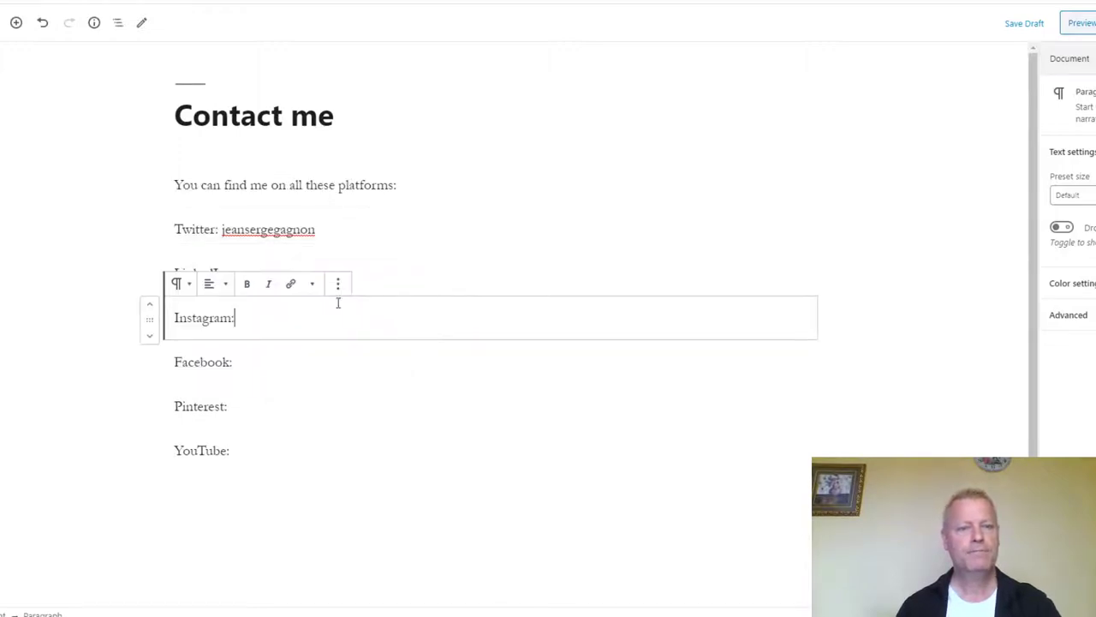
double_click(274, 230)
left_click(290, 195)
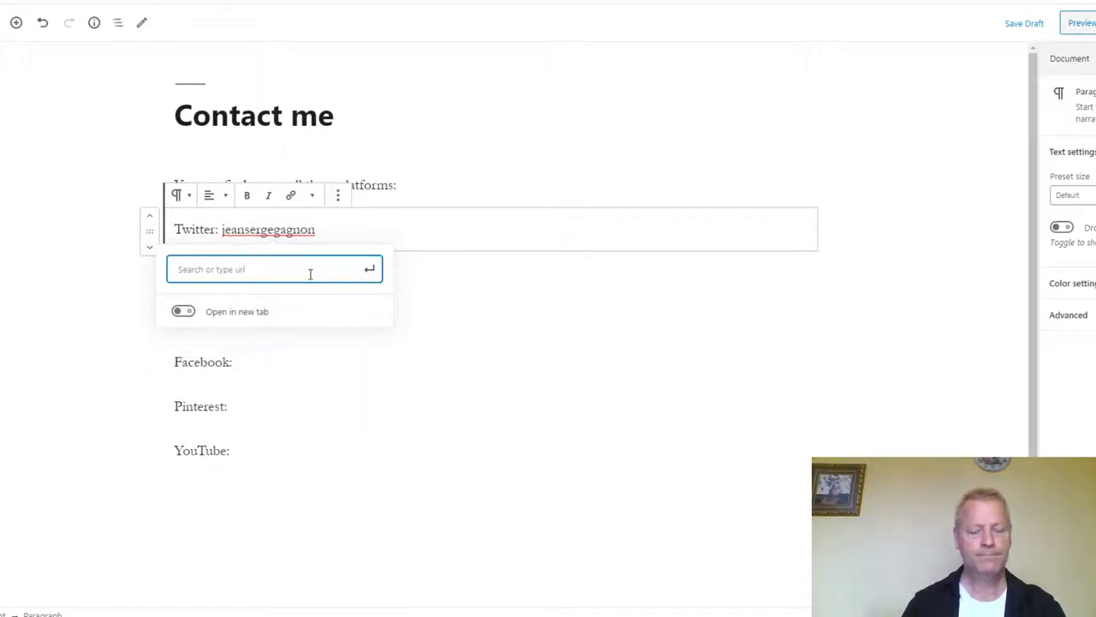
type("https://t")
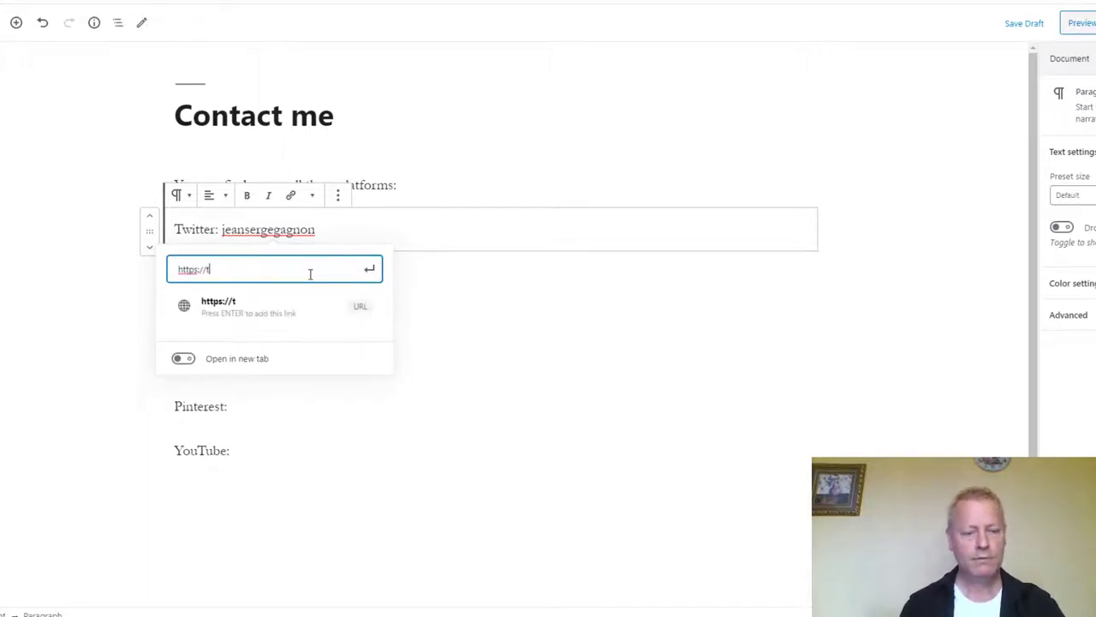
type("witter.com/")
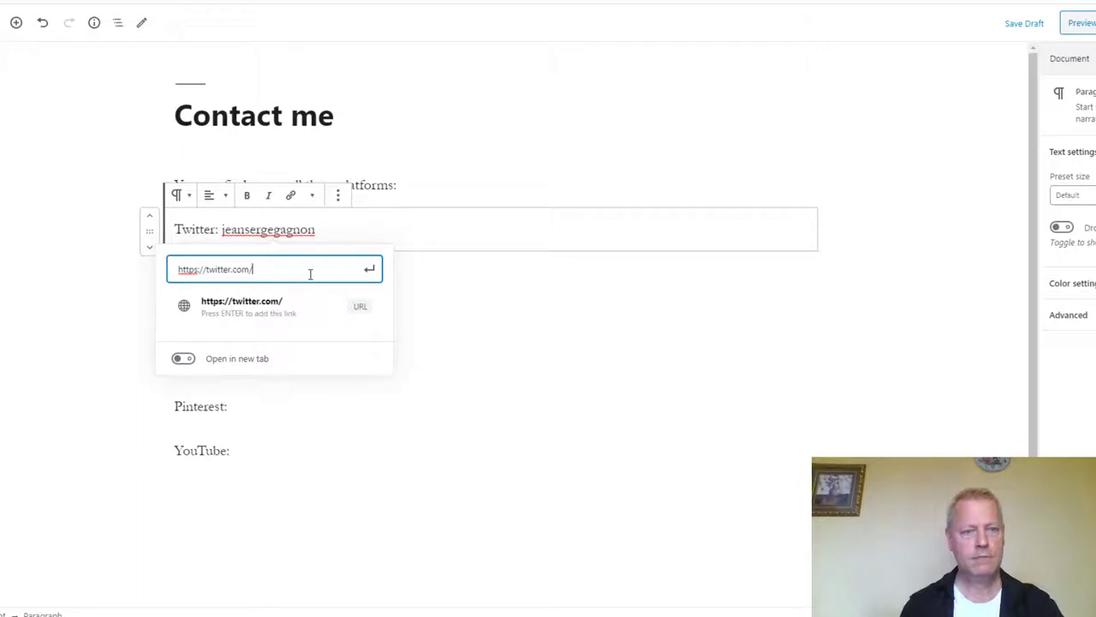
type("jeansergegagnon/")
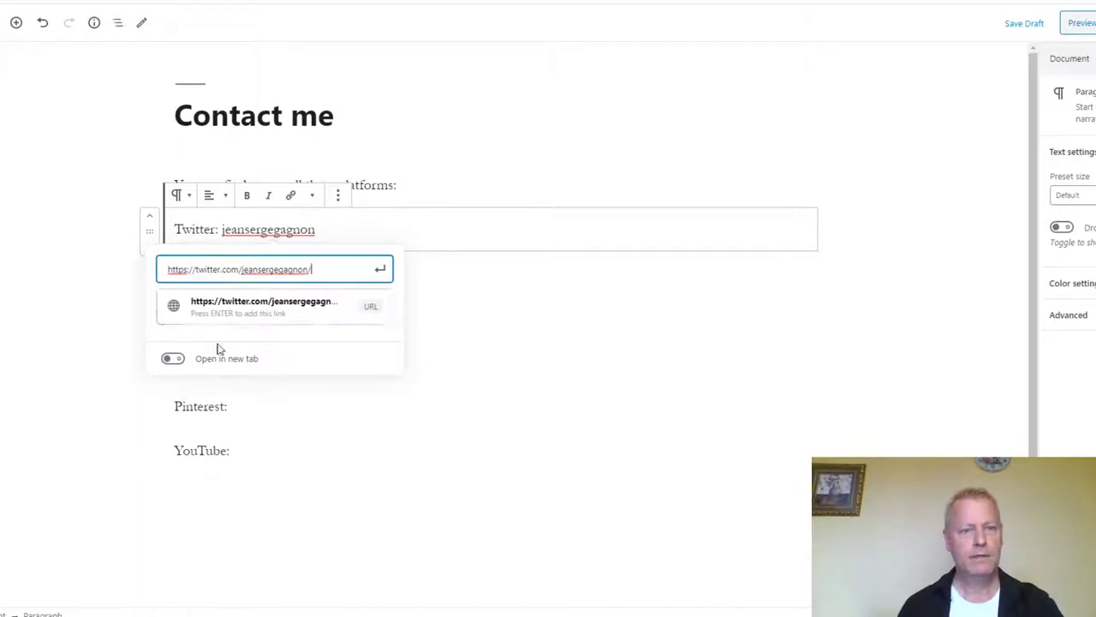
left_click(173, 358)
left_click(380, 271)
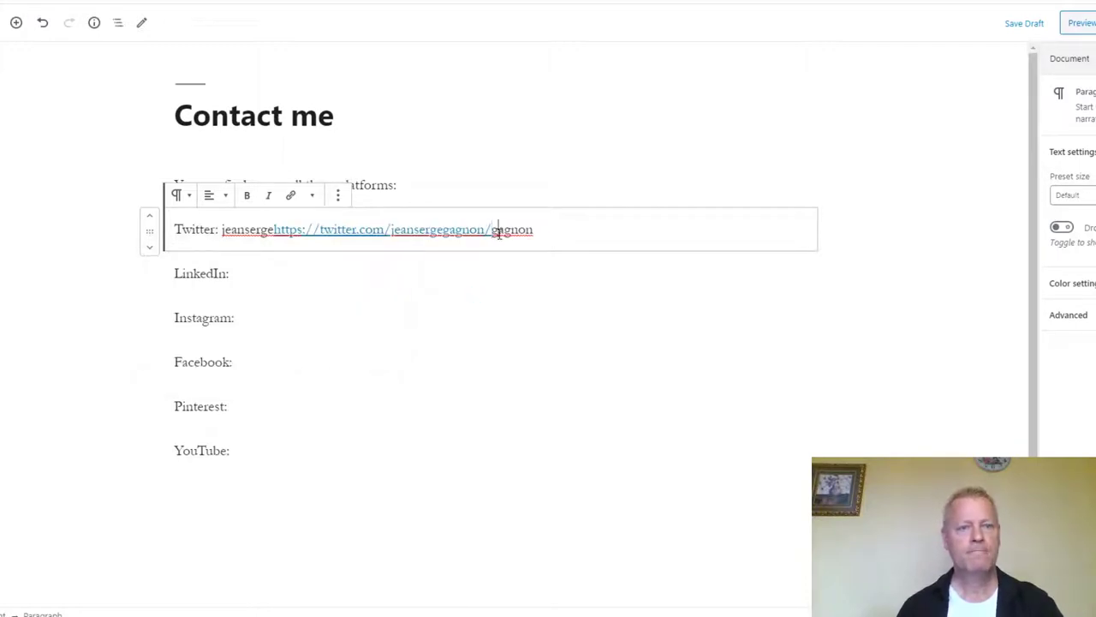
Delete the stray text around the Twitter link and start publishing the page.
double_click(499, 229)
key("BackSpace")
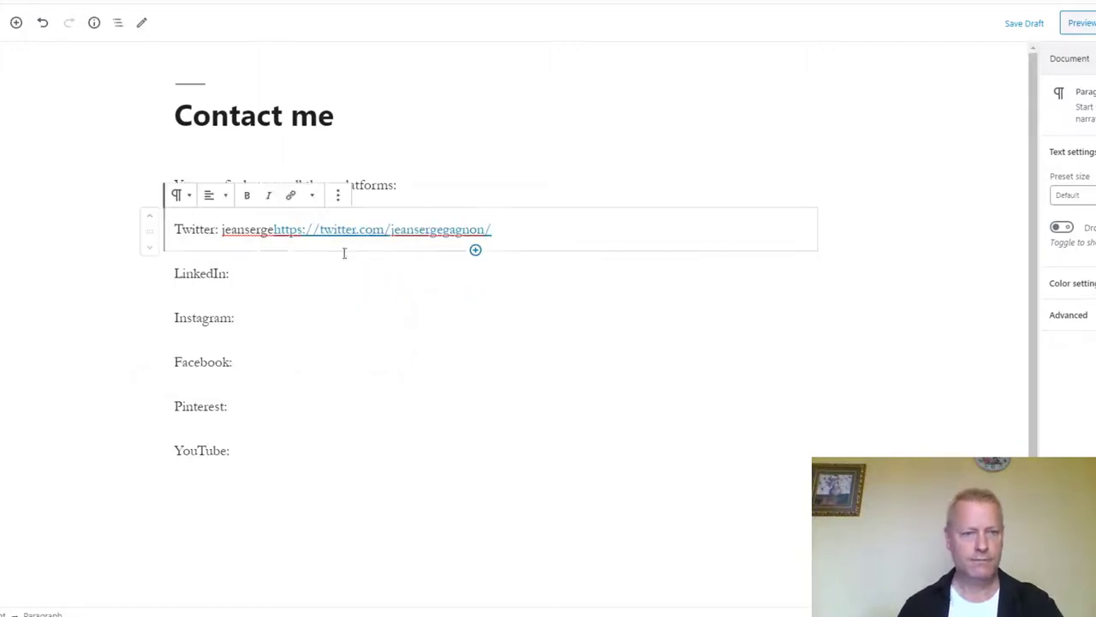
double_click(250, 231)
key("Left")
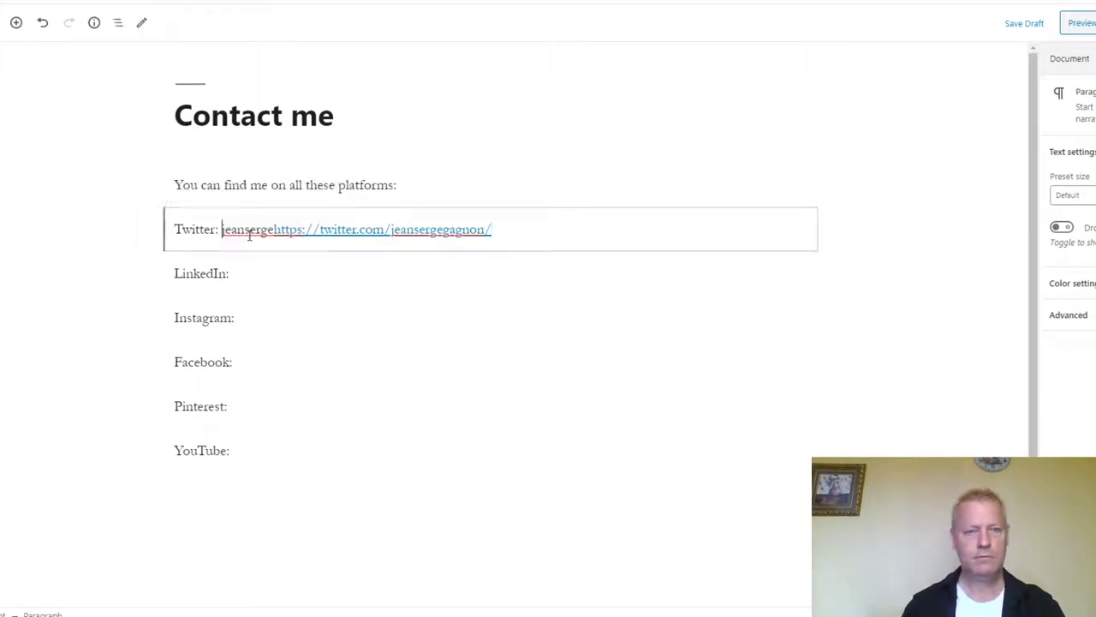
key("Delete")
key("Delete")
key("Delete")
key("Delete")
key("Delete")
key("Delete")
key("Delete")
key("Delete")
key("Delete")
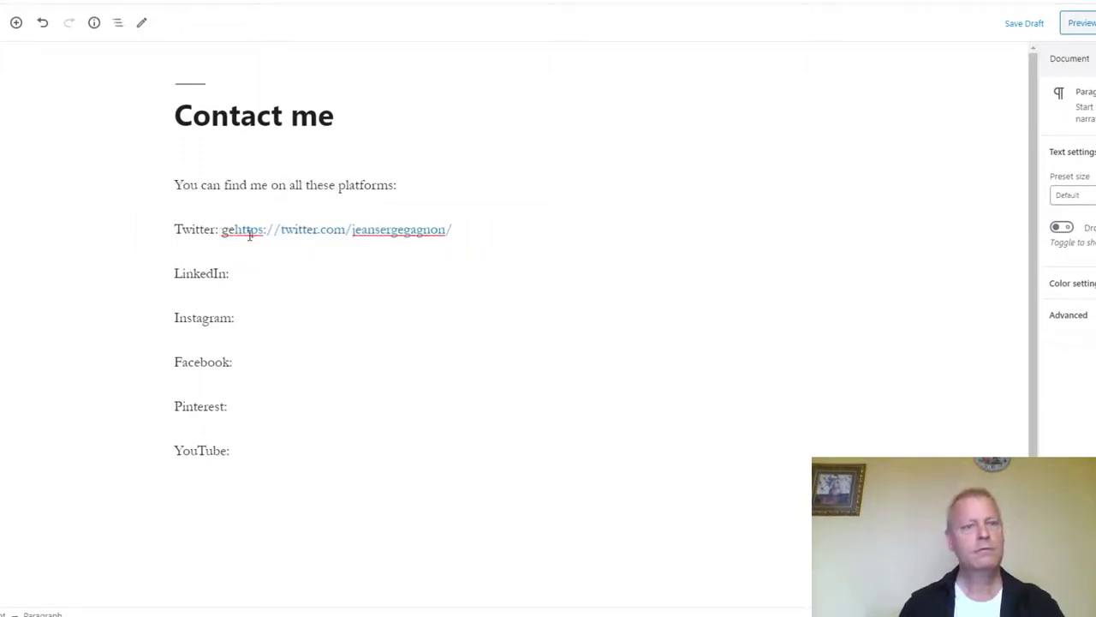
left_click(303, 274)
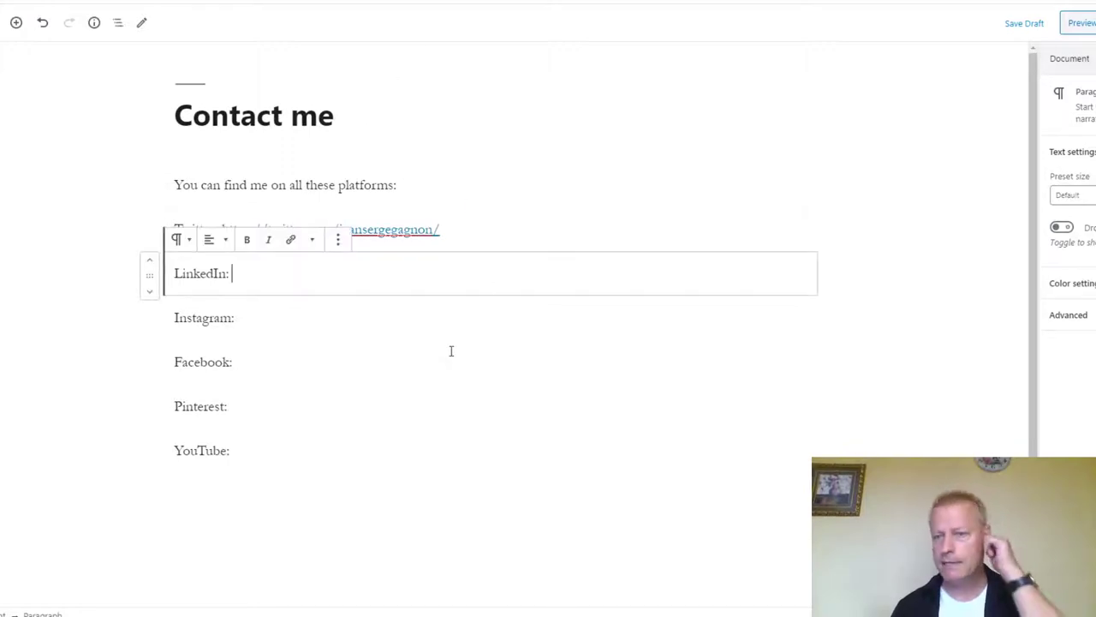
left_click(419, 405)
key("Down")
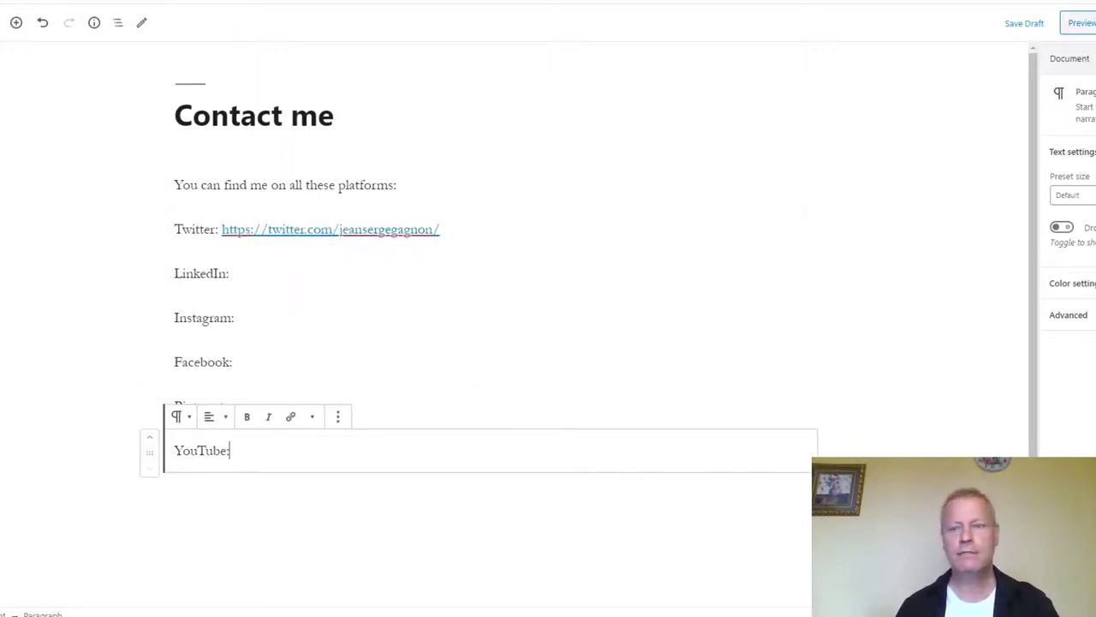
left_click(1087, 23)
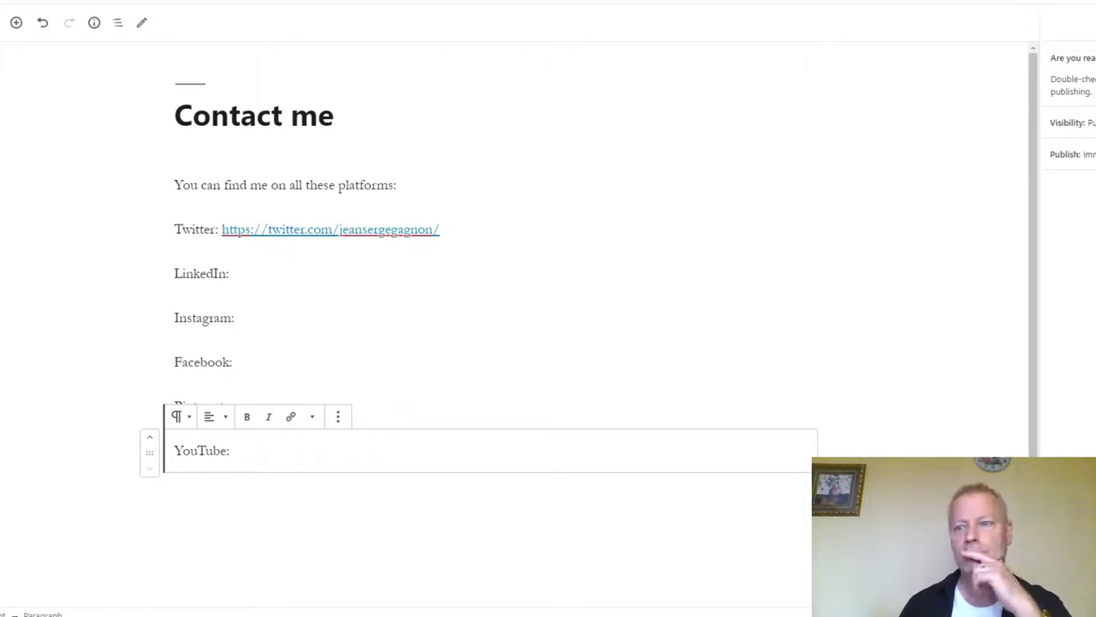
Confirm publishing the Contact me page and move on to the pages list.
left_click(1088, 23)
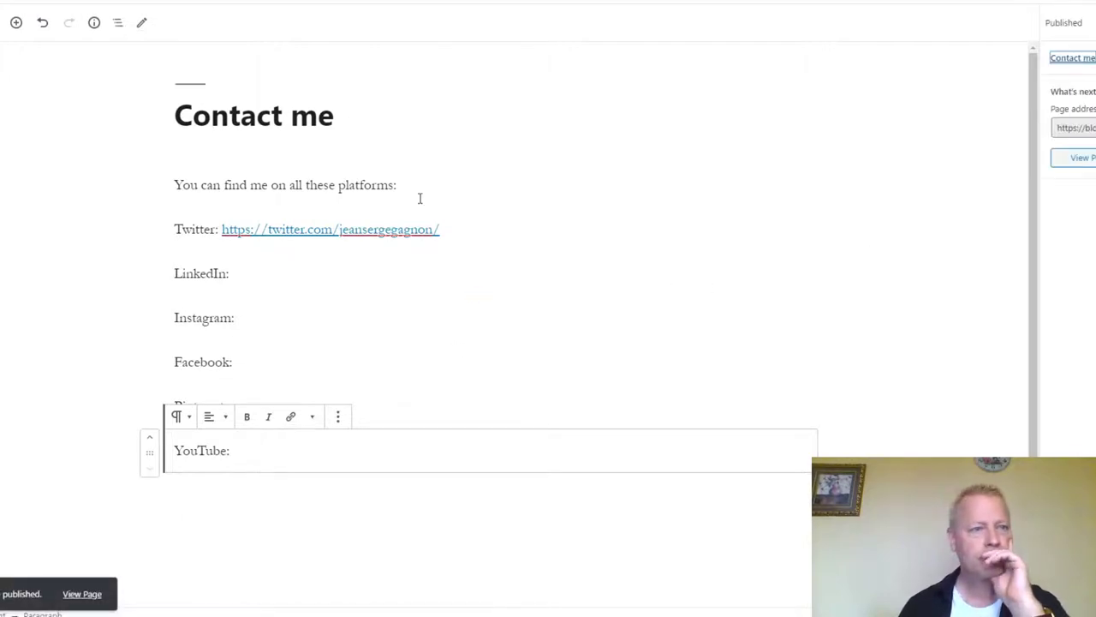
left_click(2, 23)
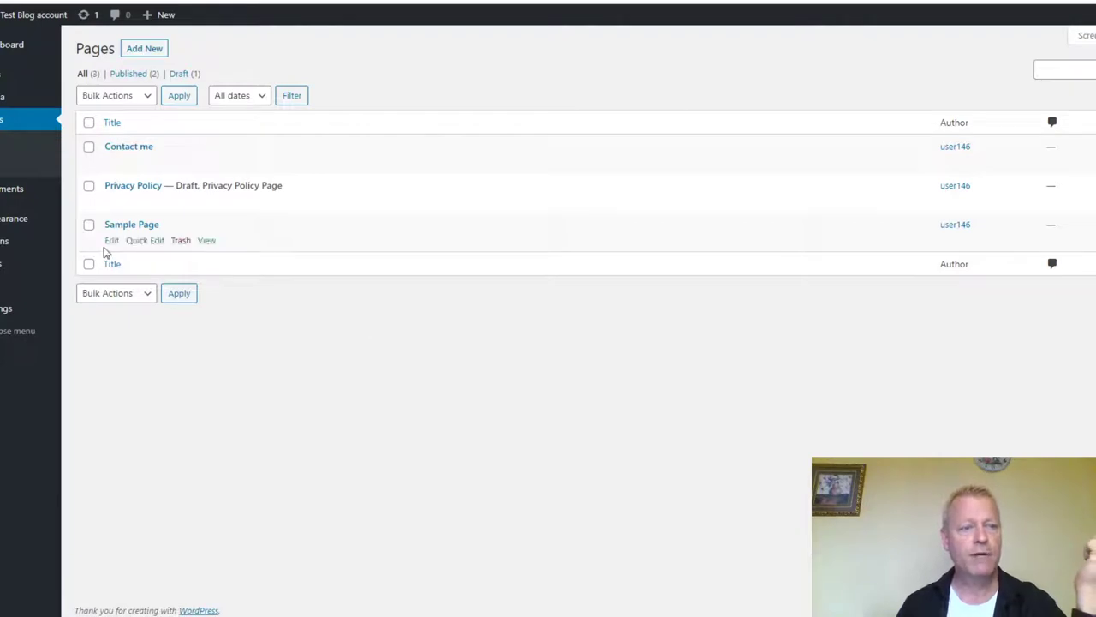
mouse_move(8, 219)
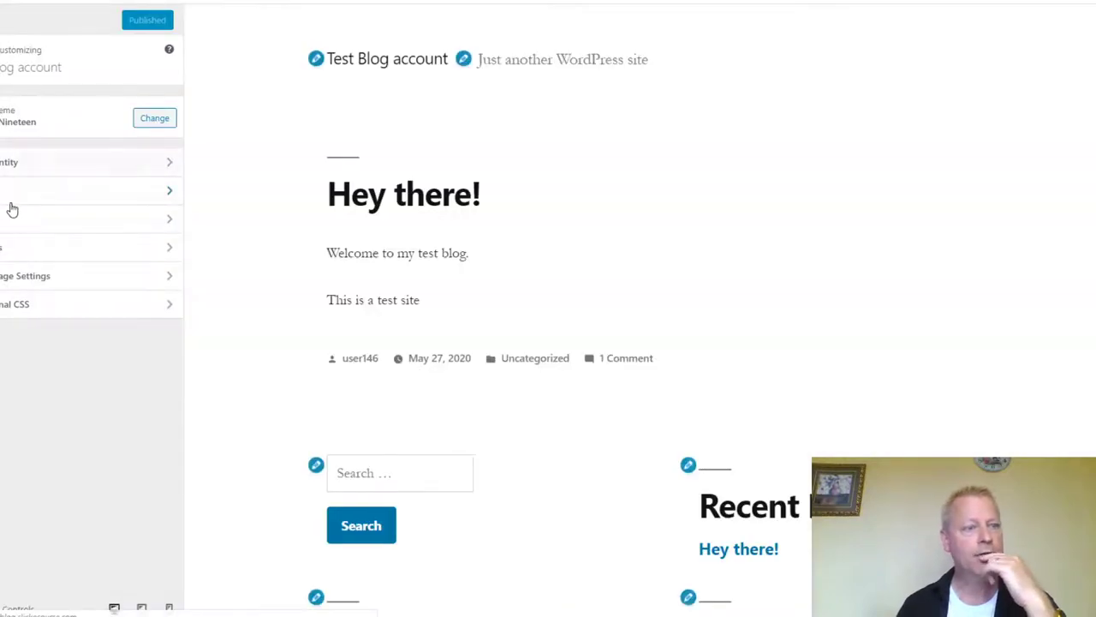
Create a new navigation menu named Main menu.
left_click(9, 217)
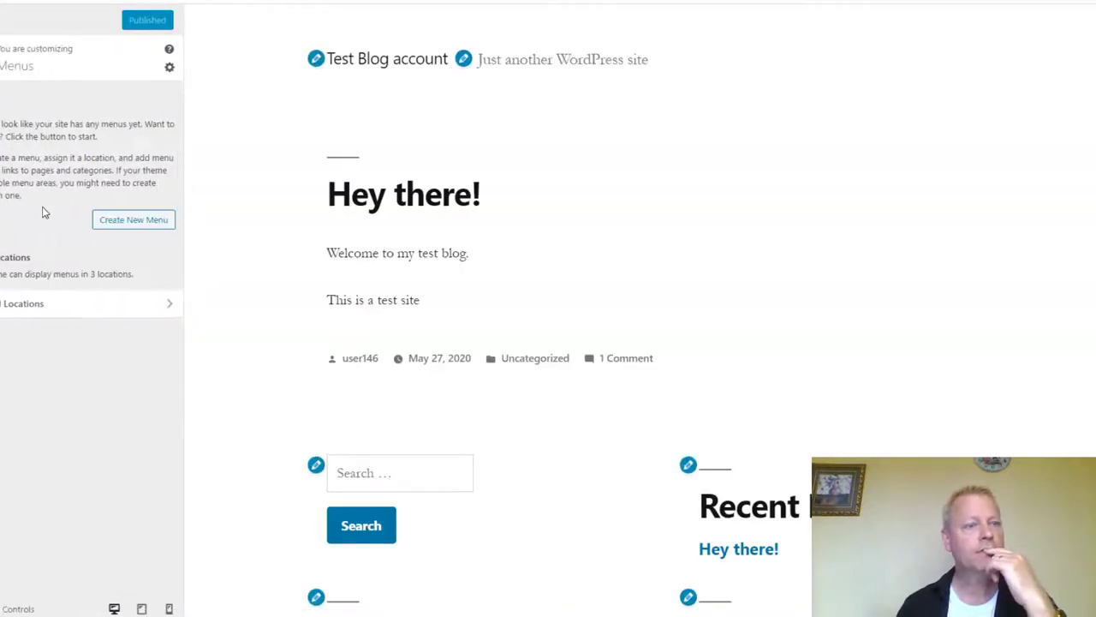
left_click(133, 220)
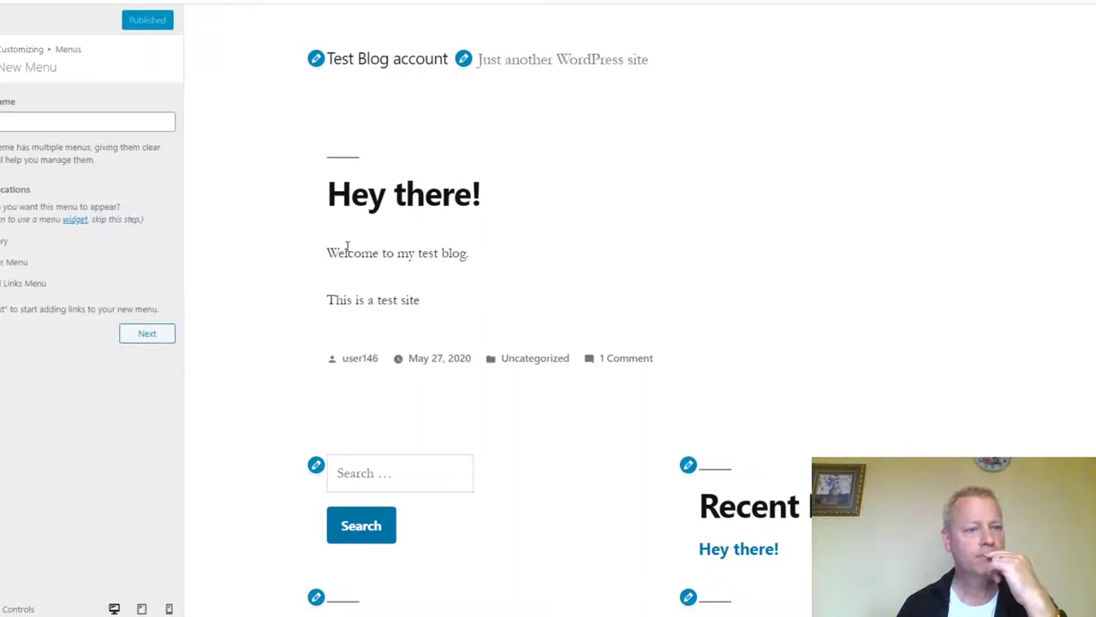
left_click(34, 121)
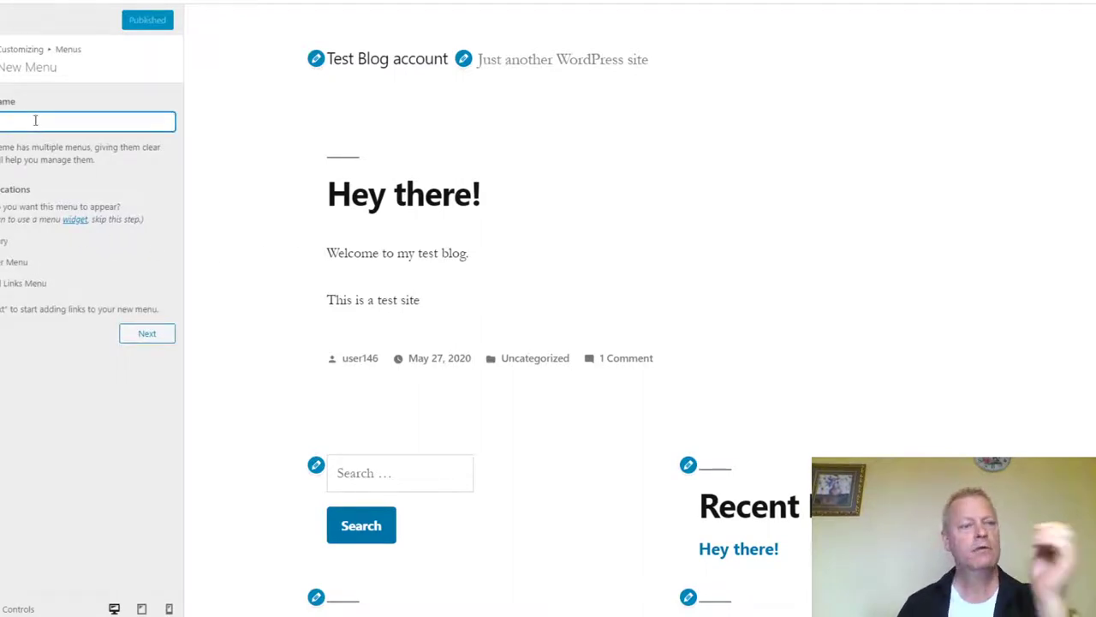
left_click(146, 333)
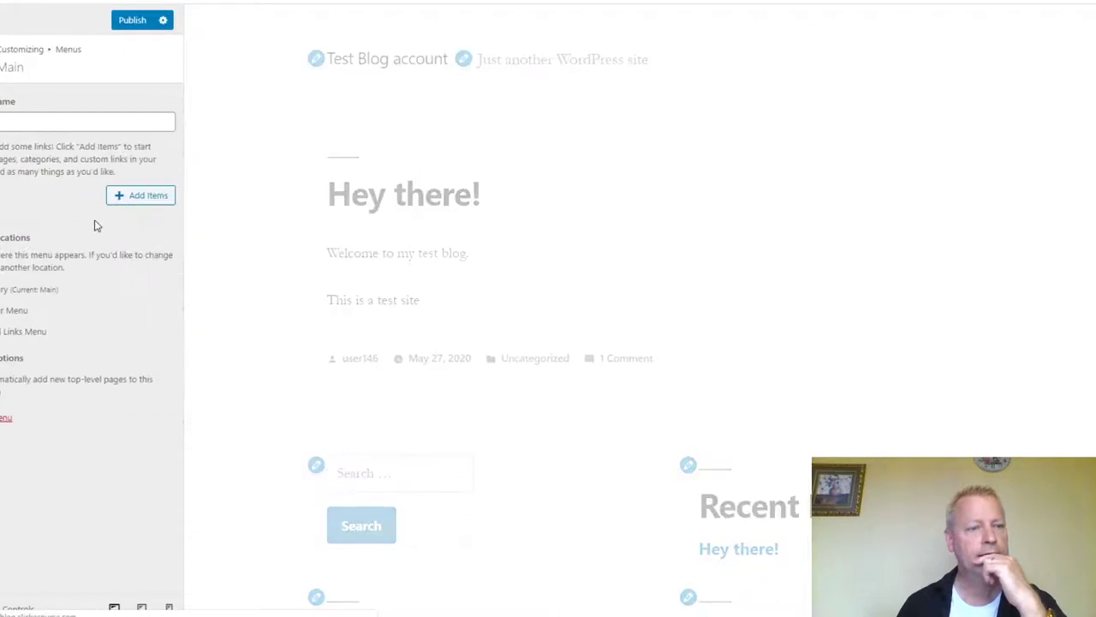
Add Contact me, Home and Uncategorized to the Main menu, then publish it.
left_click(137, 197)
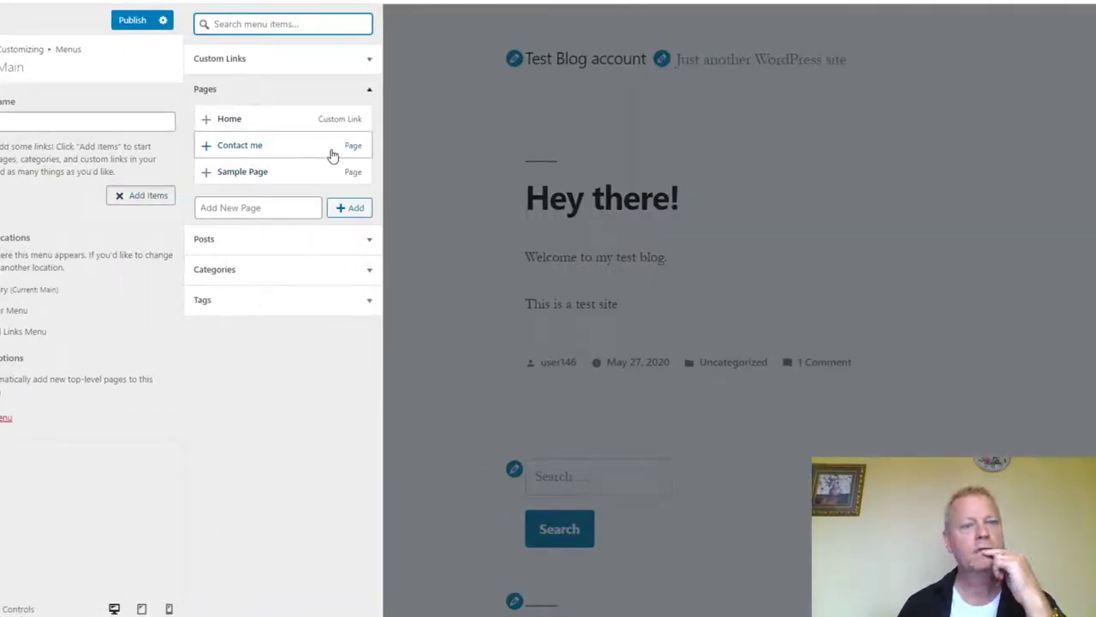
left_click(205, 145)
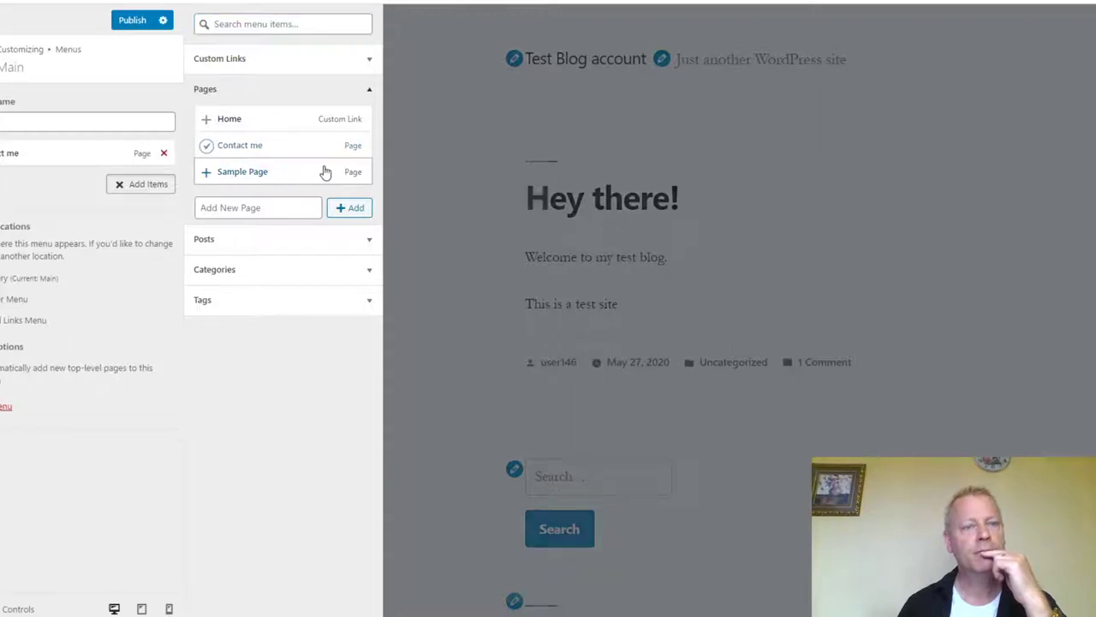
left_click(206, 118)
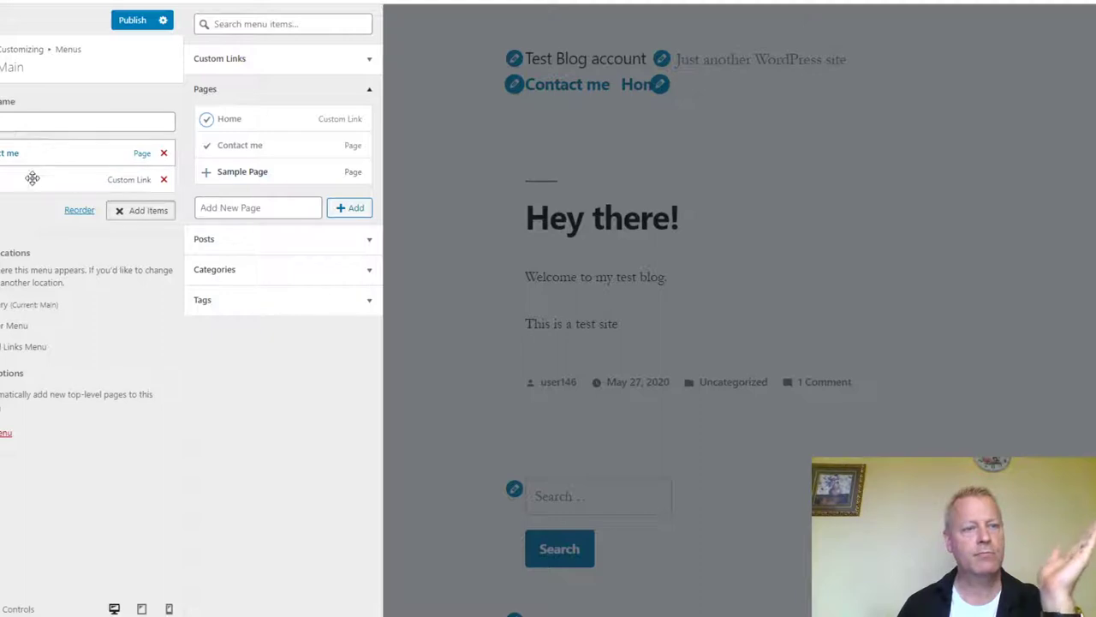
left_click(311, 272)
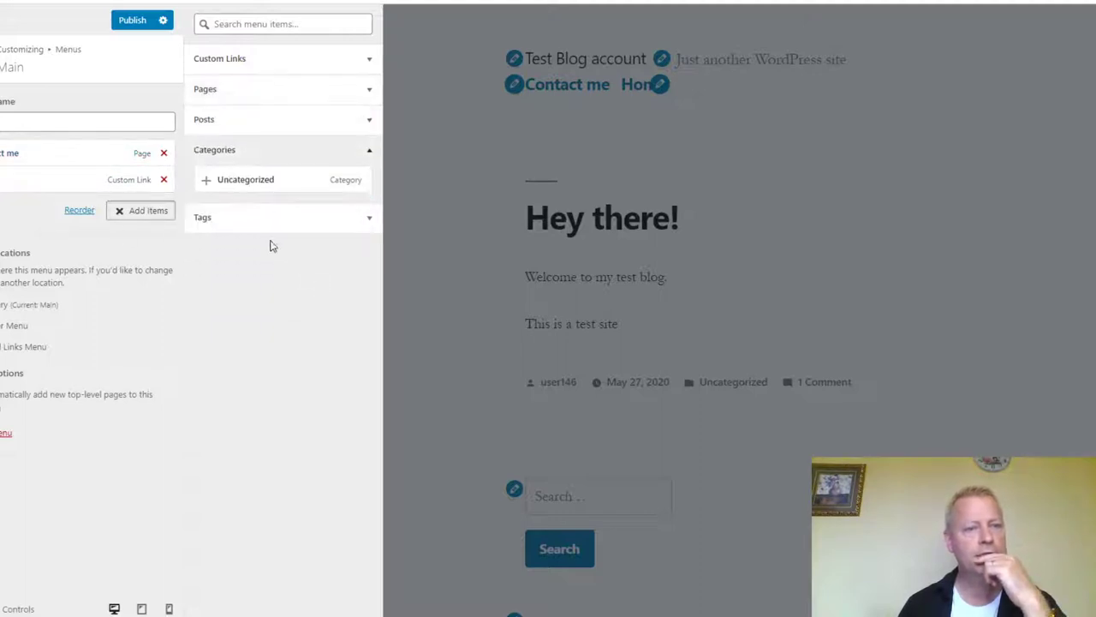
left_click(207, 181)
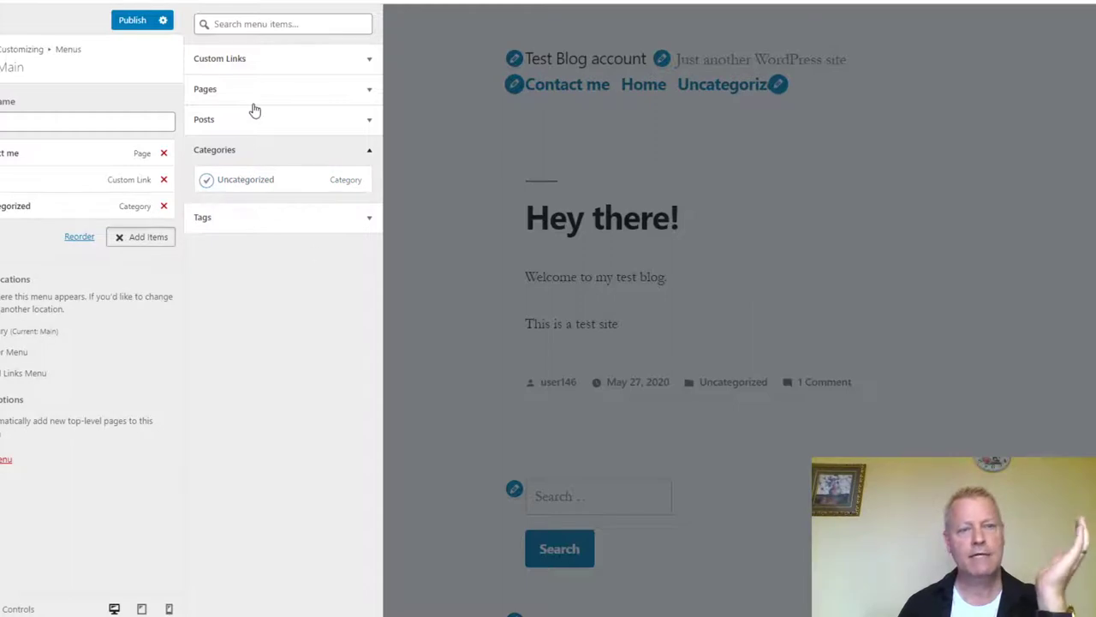
left_click(133, 20)
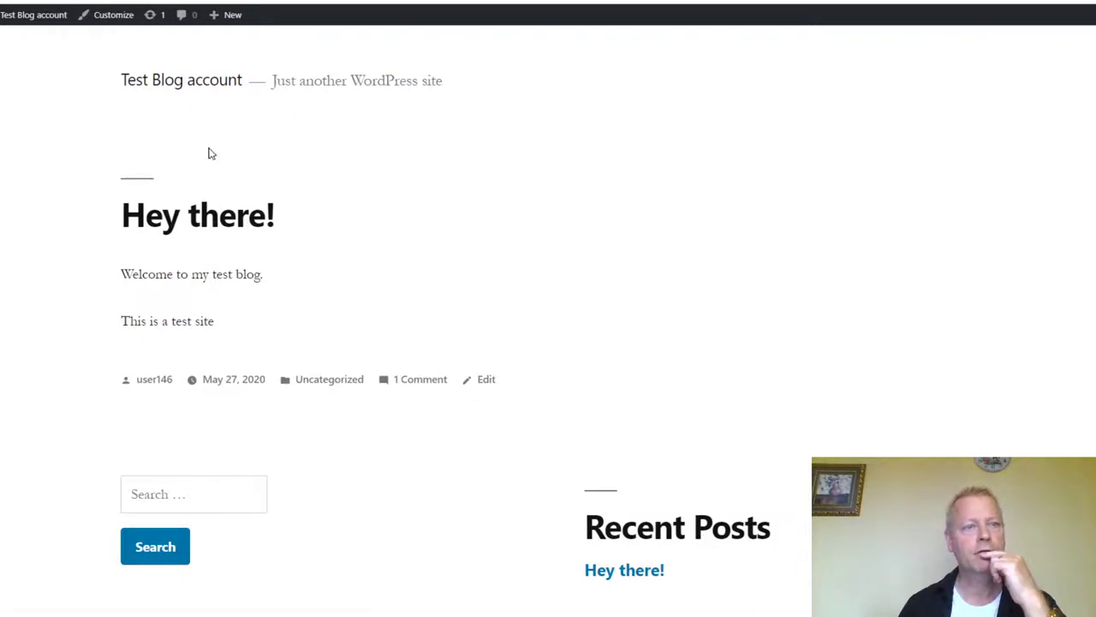
Check the Contact me page on the live site, then return to the menus list.
left_click(164, 110)
scroll(171, 355, "down", 2)
left_click_drag(129, 218, 352, 424)
scroll(396, 412, "up", 2)
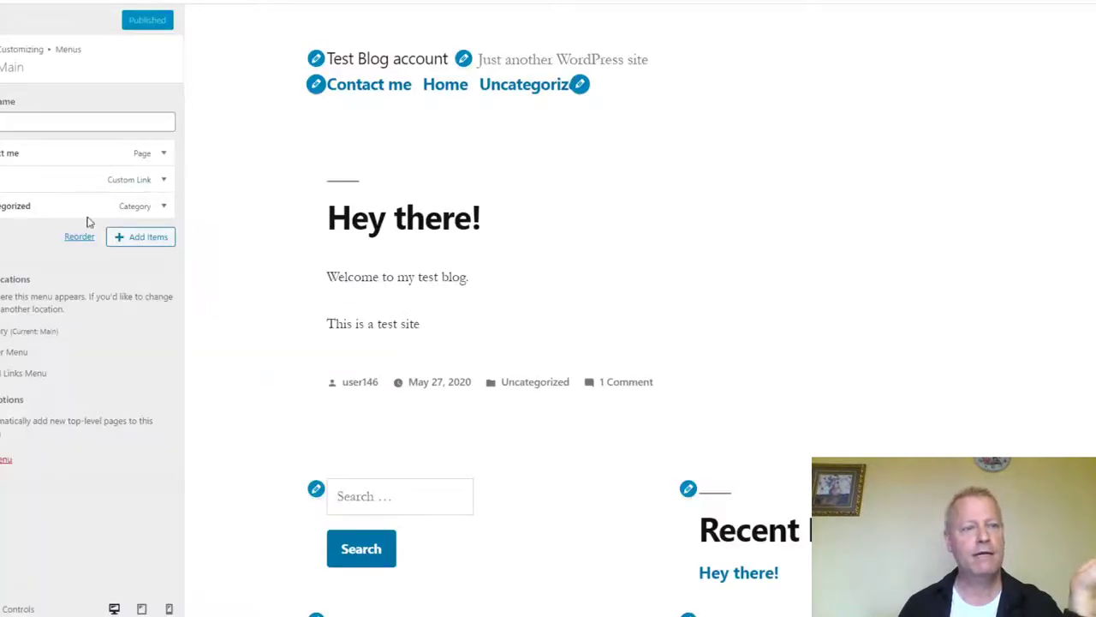
key("Escape")
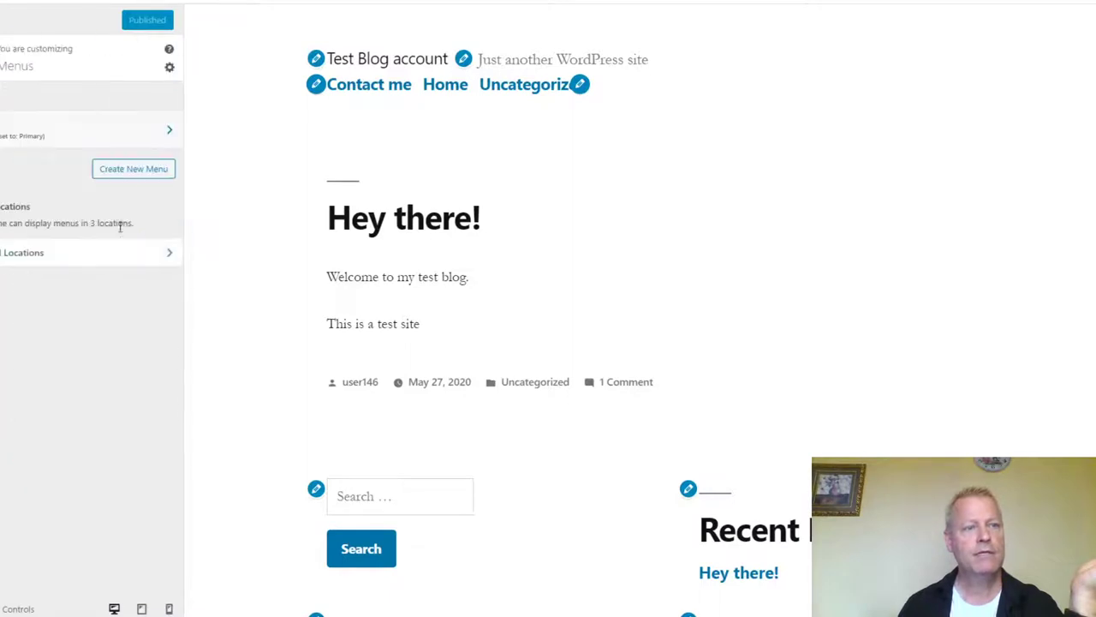
Install the Travel Joy theme from WordPress.org themes, then activate and publish it.
key("Escape")
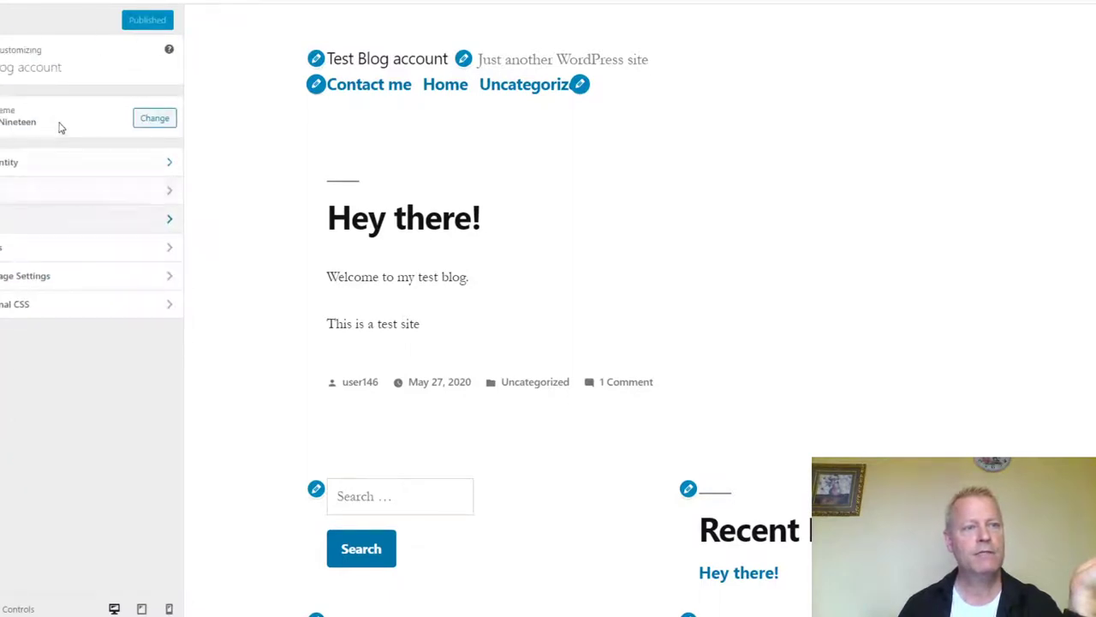
left_click(155, 119)
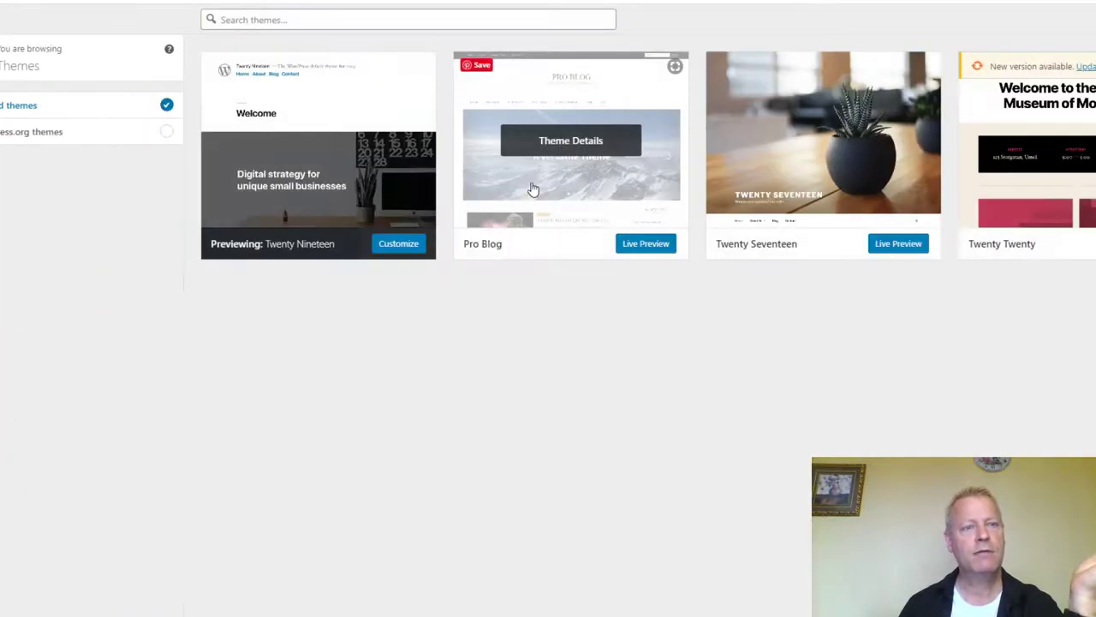
left_click(301, 20)
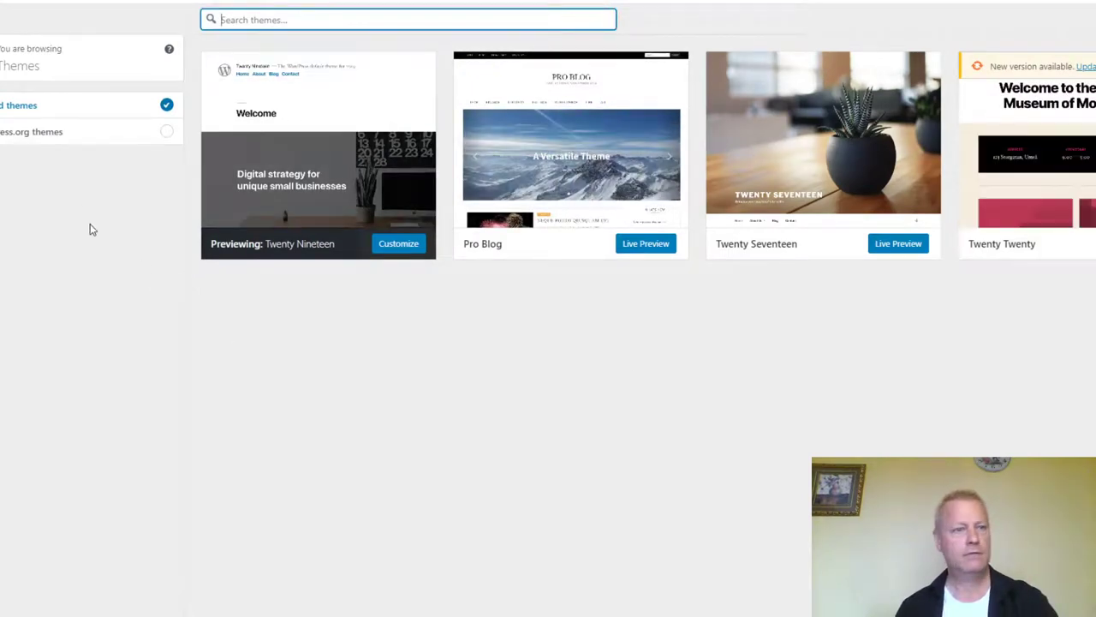
left_click(38, 133)
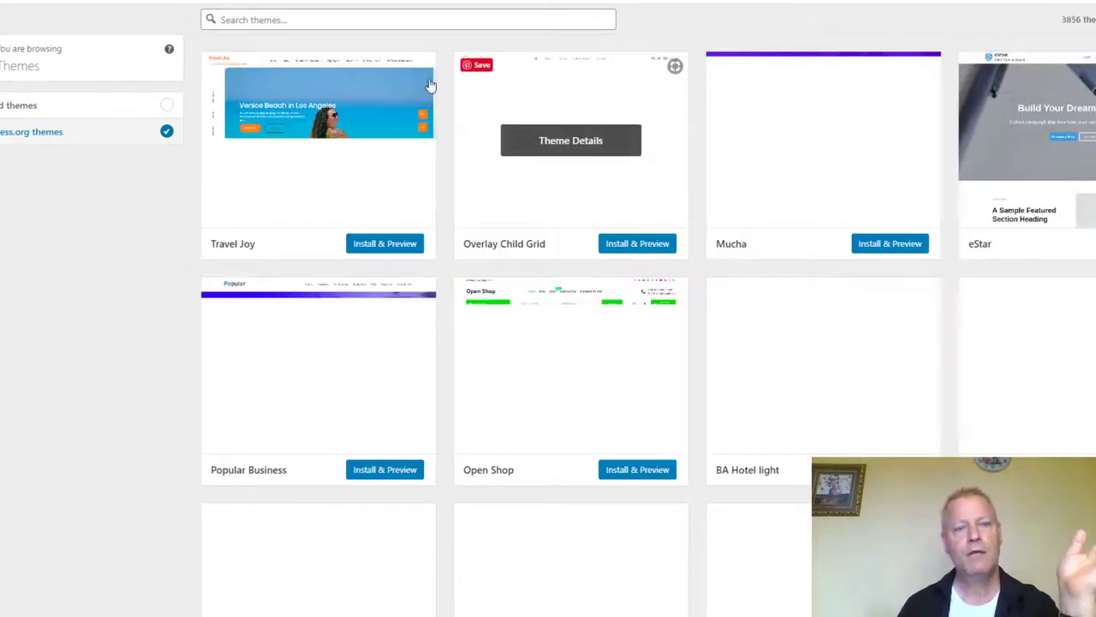
left_click(378, 247)
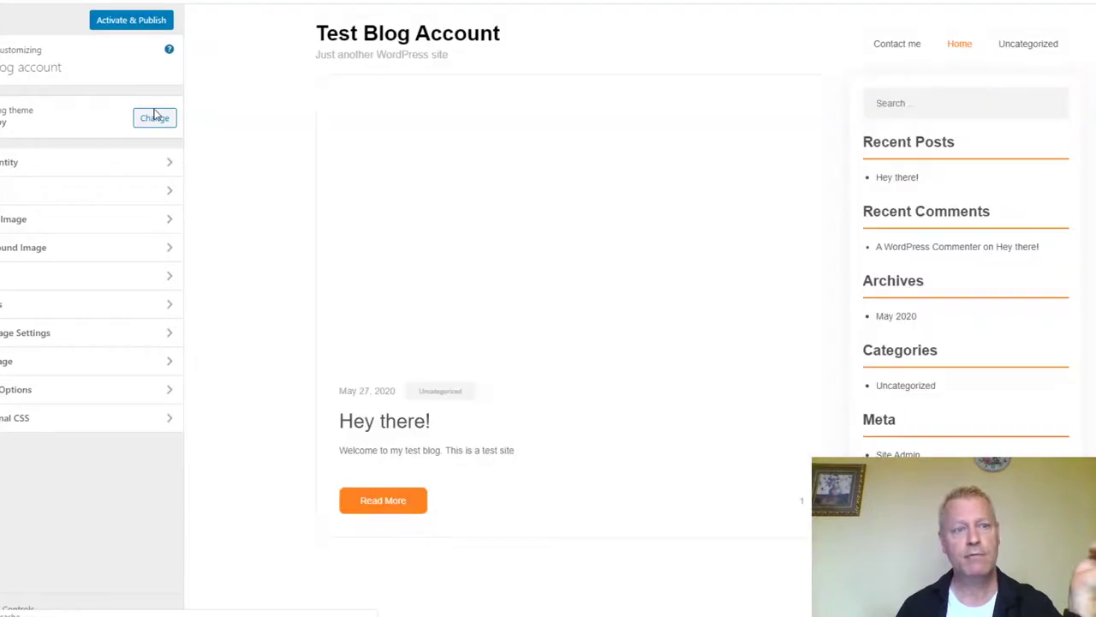
left_click(130, 21)
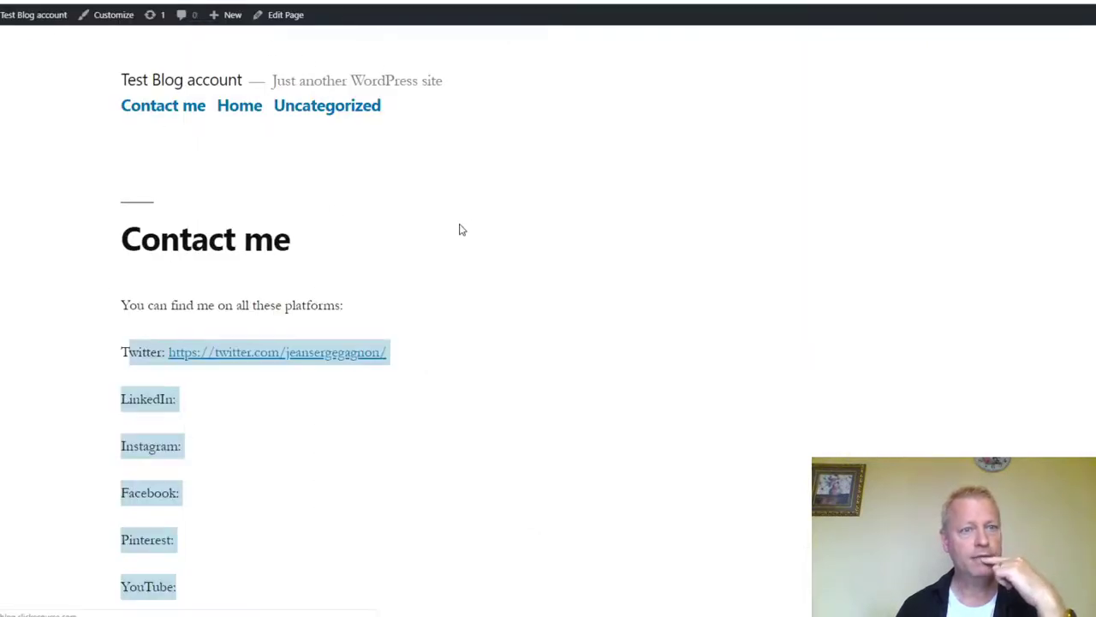
Reload the Contact me page in Travel Joy, go to the home page, and open the Customizer.
key("F5")
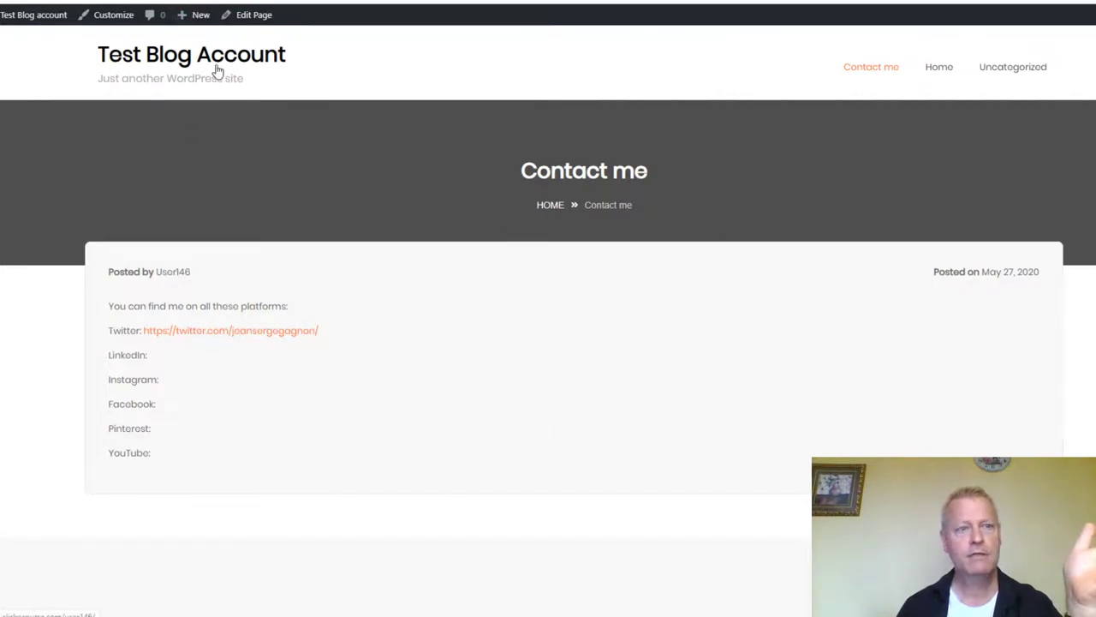
left_click(927, 67)
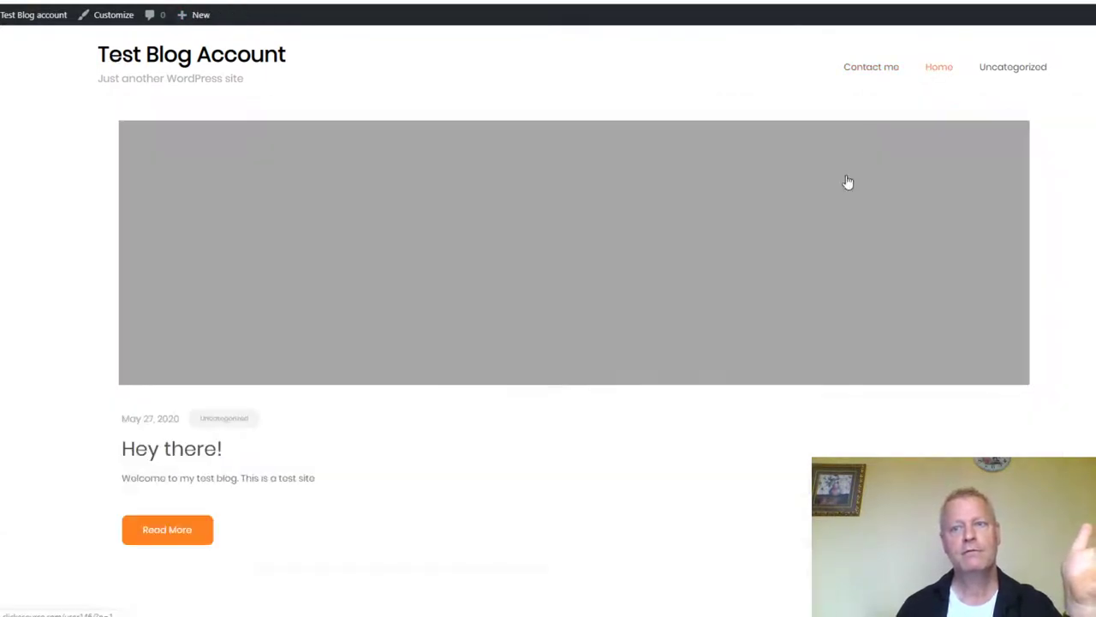
mouse_move(780, 319)
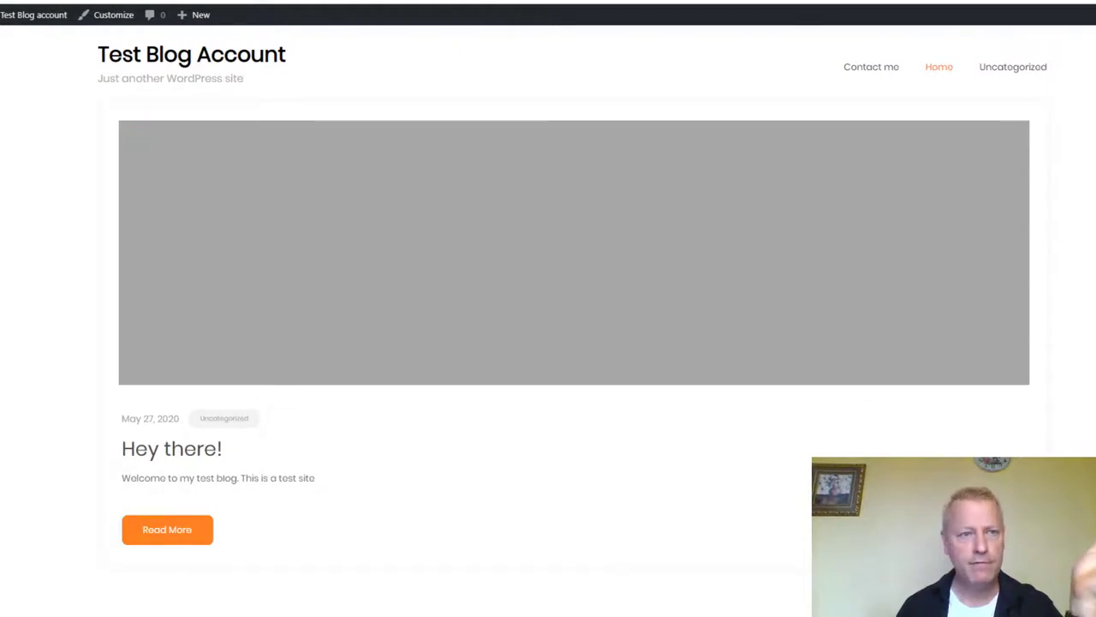
left_click(113, 15)
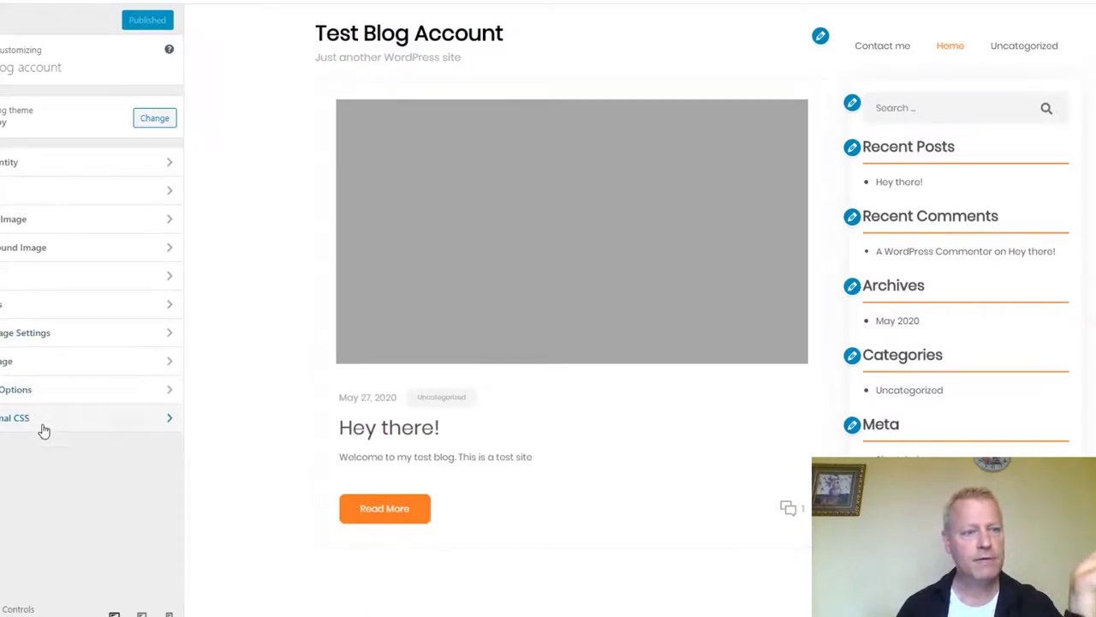
left_click(53, 248)
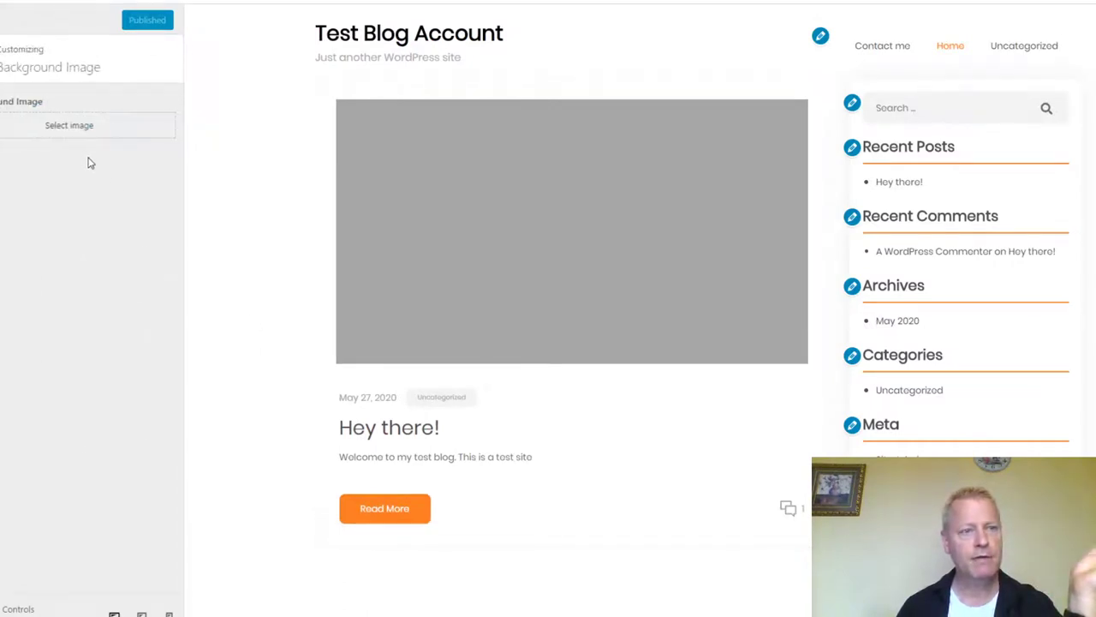
left_click(70, 127)
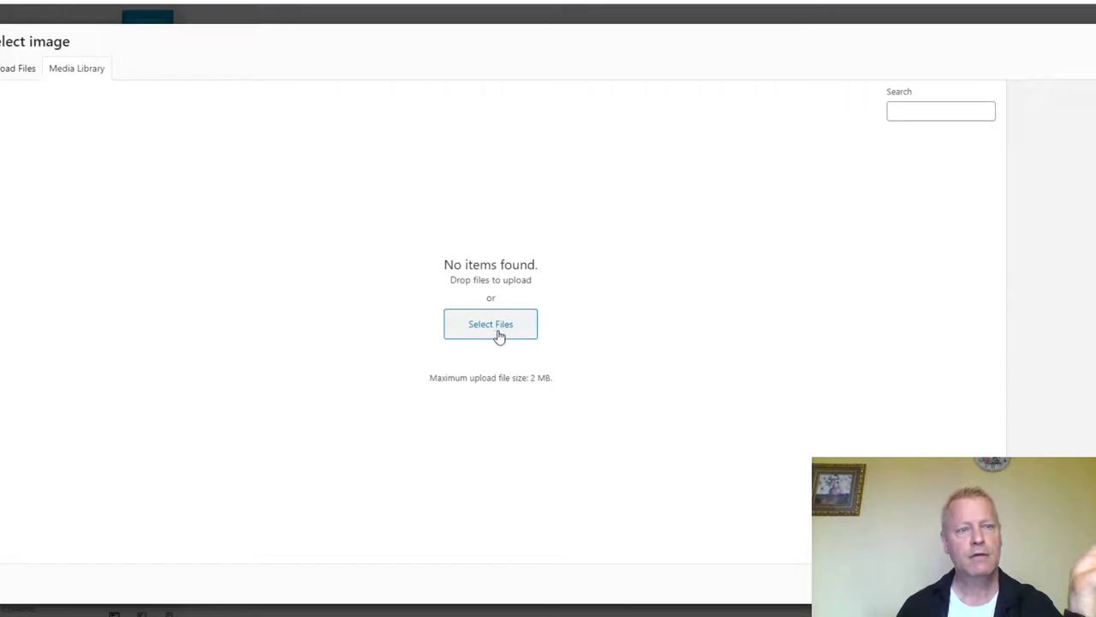
left_click(10, 70)
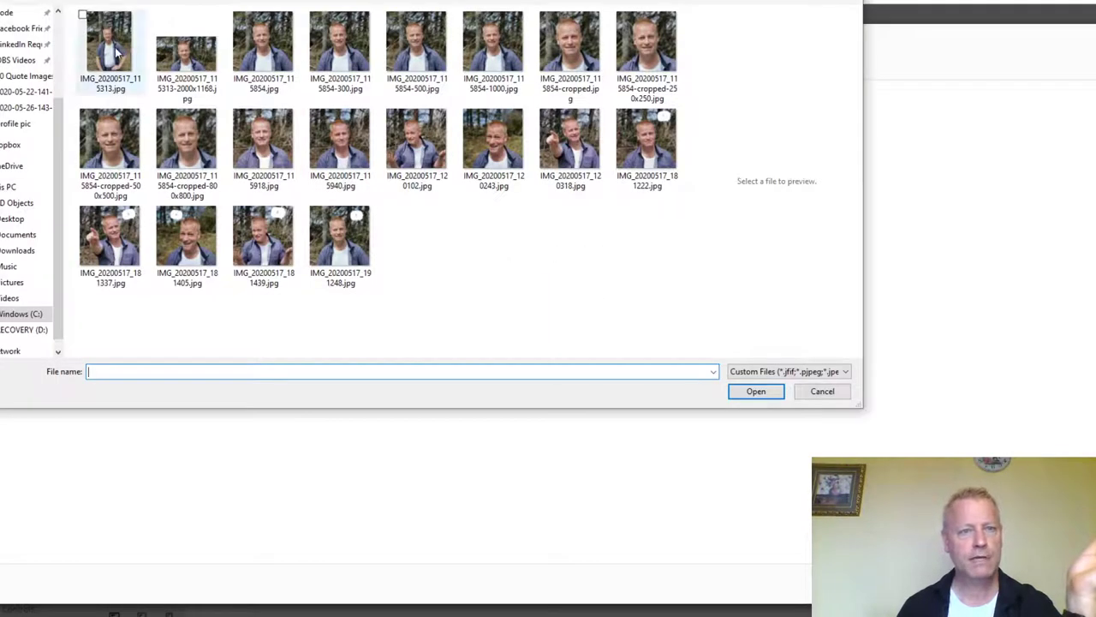
left_click(185, 54)
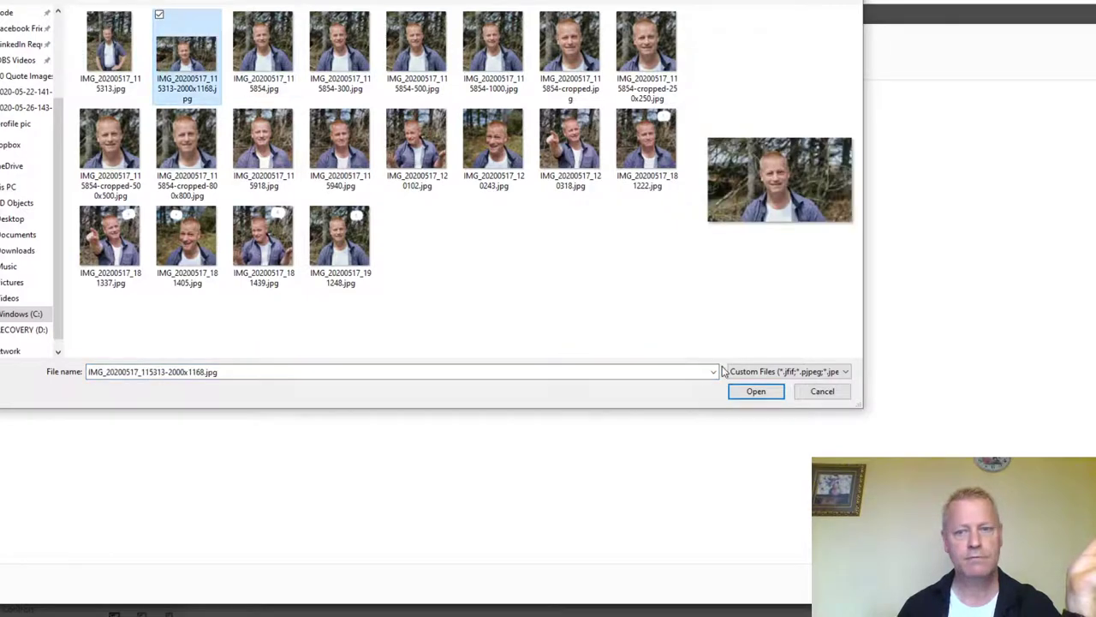
left_click(756, 391)
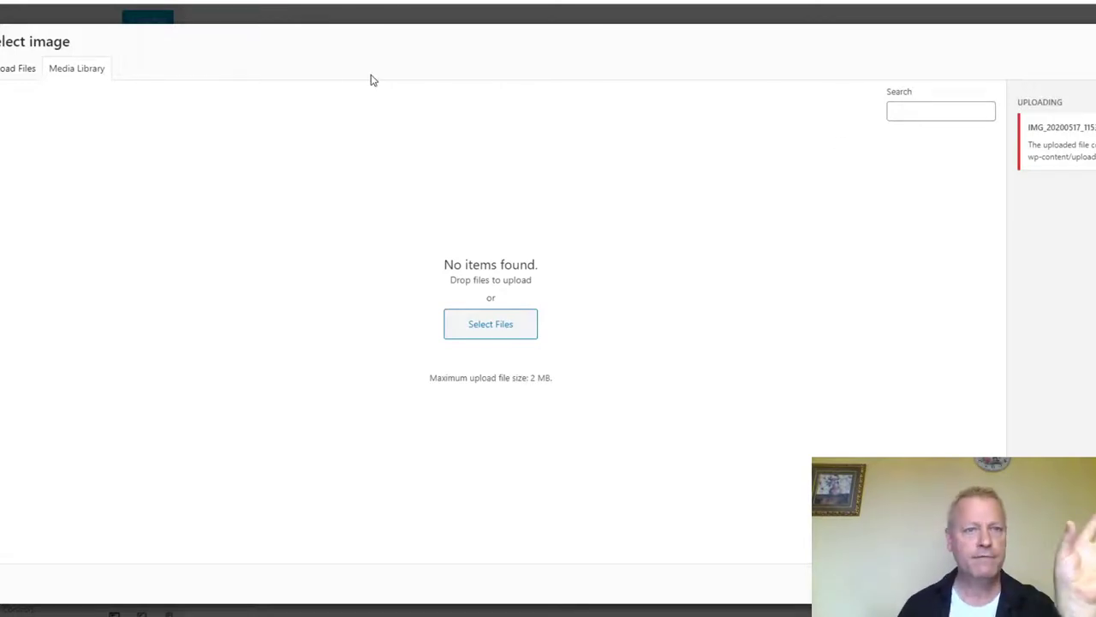
left_click(10, 72)
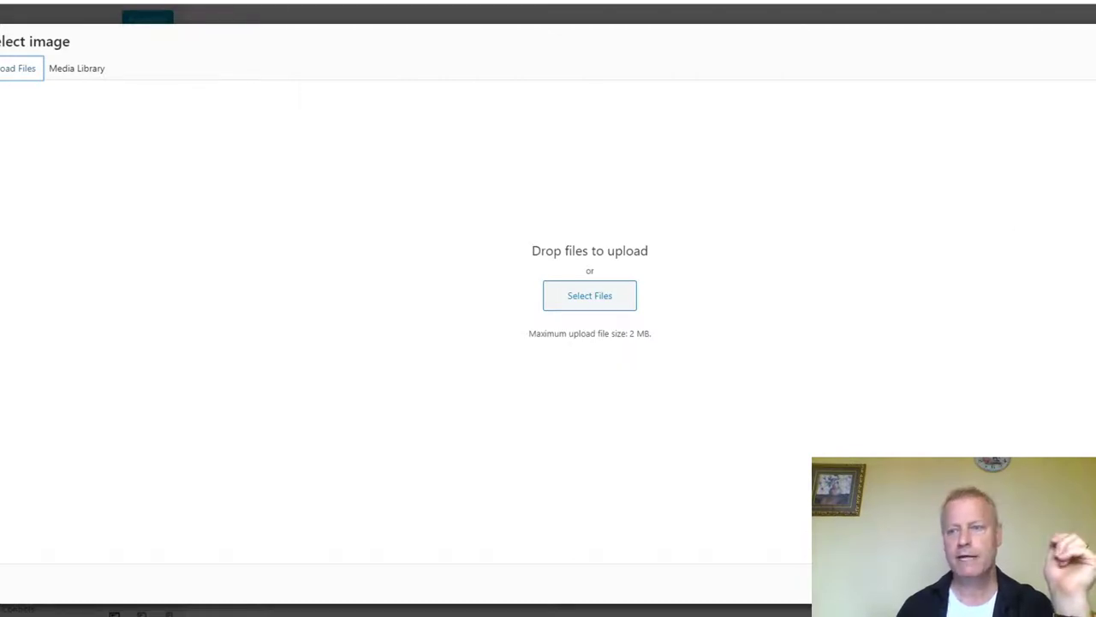
key("Escape")
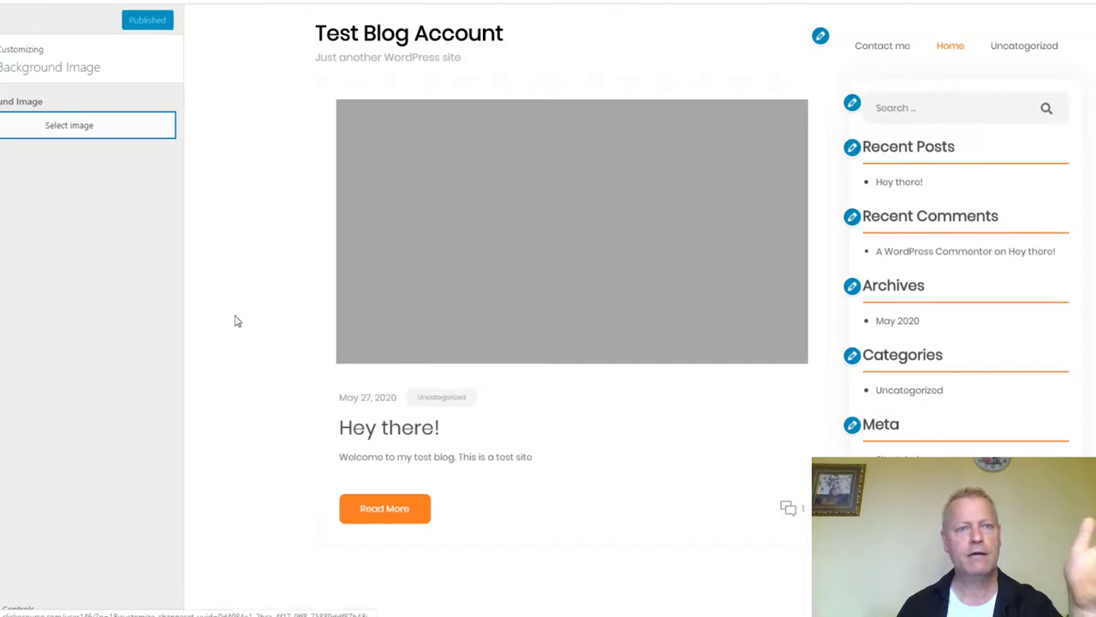
Leave the Customizer and go to Plugins > Add New in the dashboard.
left_click(6, 62)
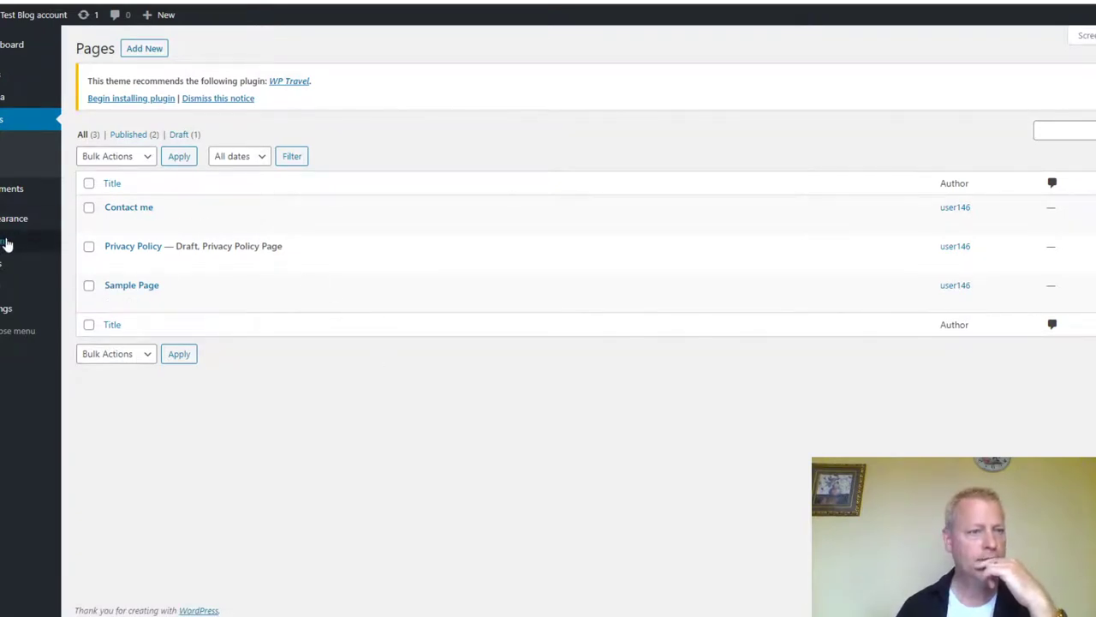
mouse_move(7, 245)
mouse_move(2, 282)
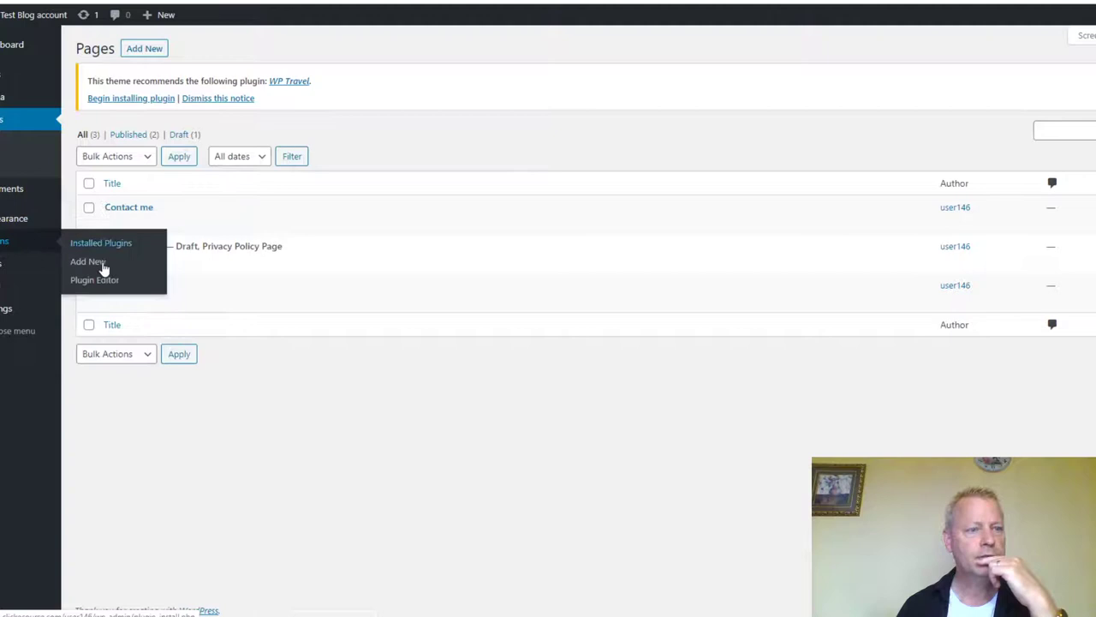
left_click(101, 244)
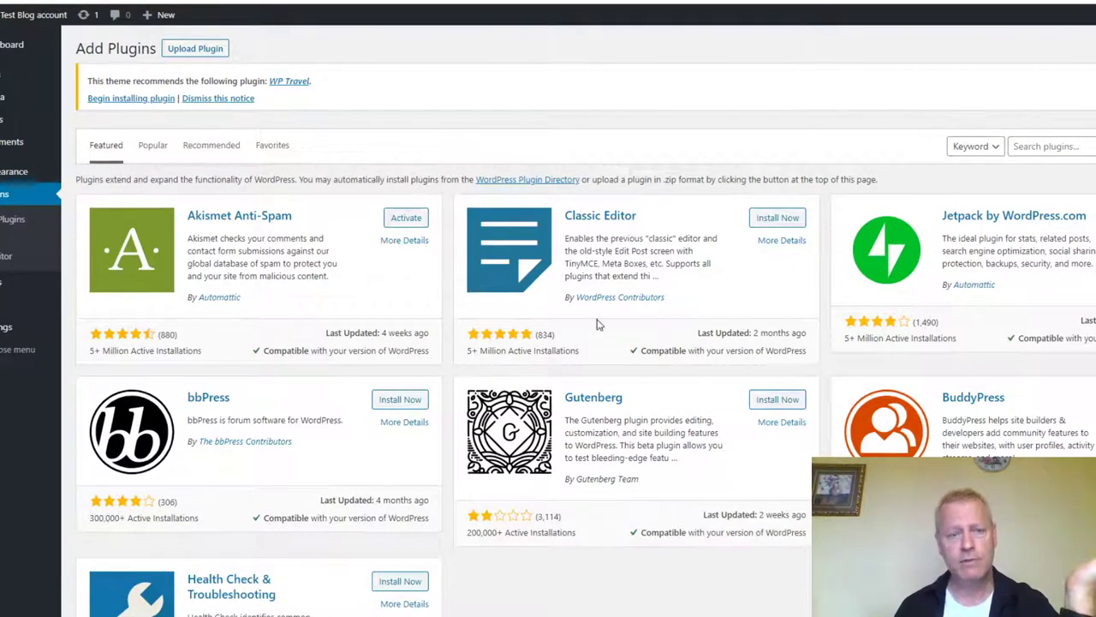
Install the Yoast SEO plugin from the Recommended plugins list.
left_click(213, 143)
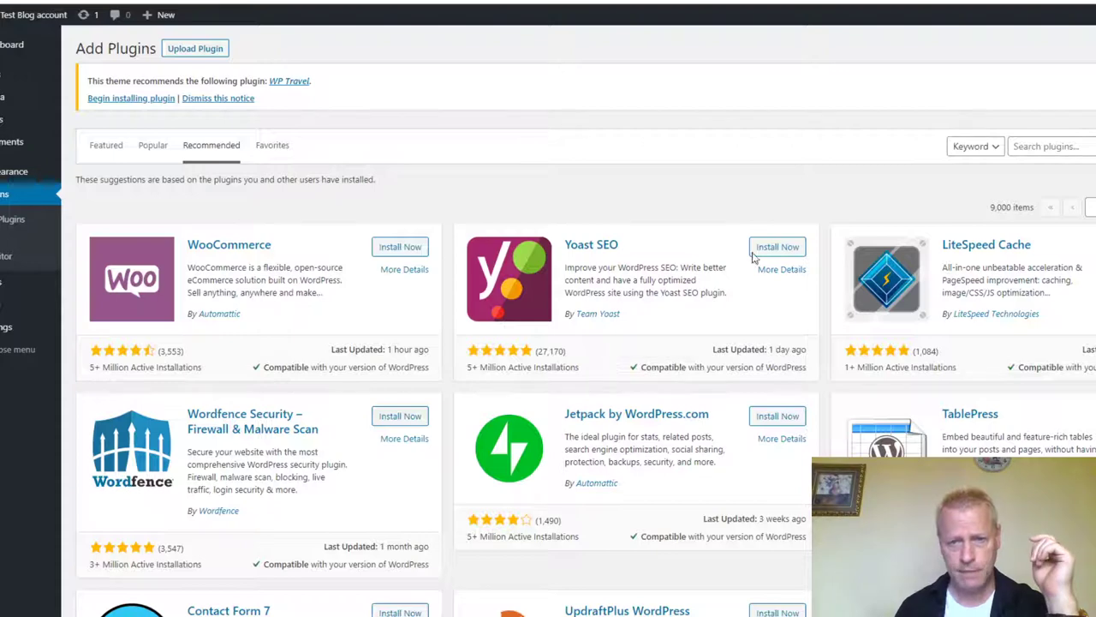
left_click(779, 247)
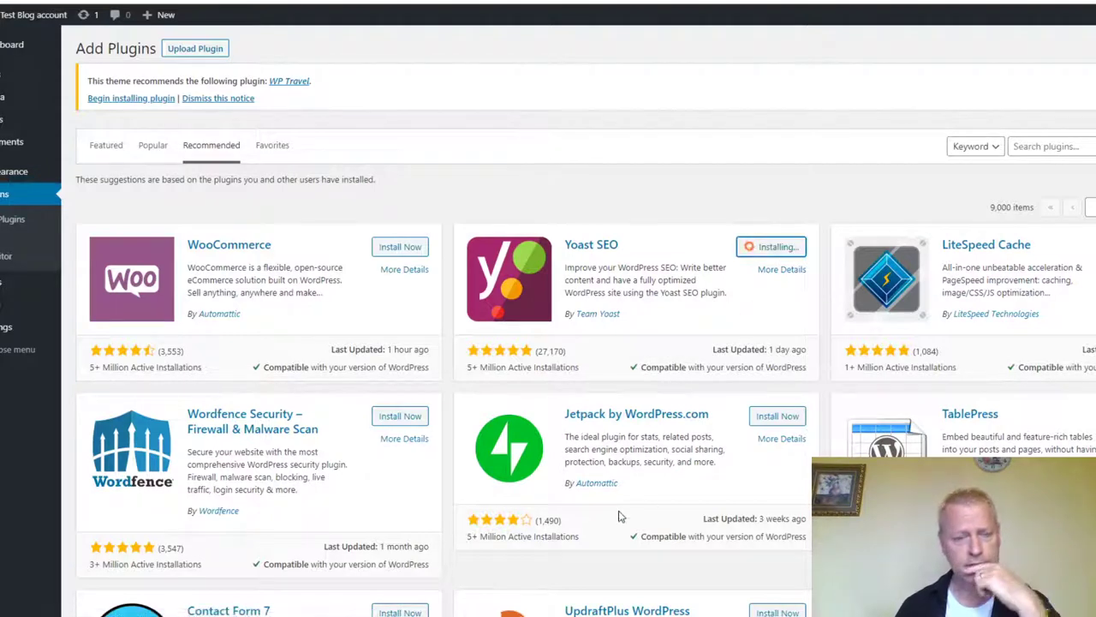
scroll(630, 526, "down", 5)
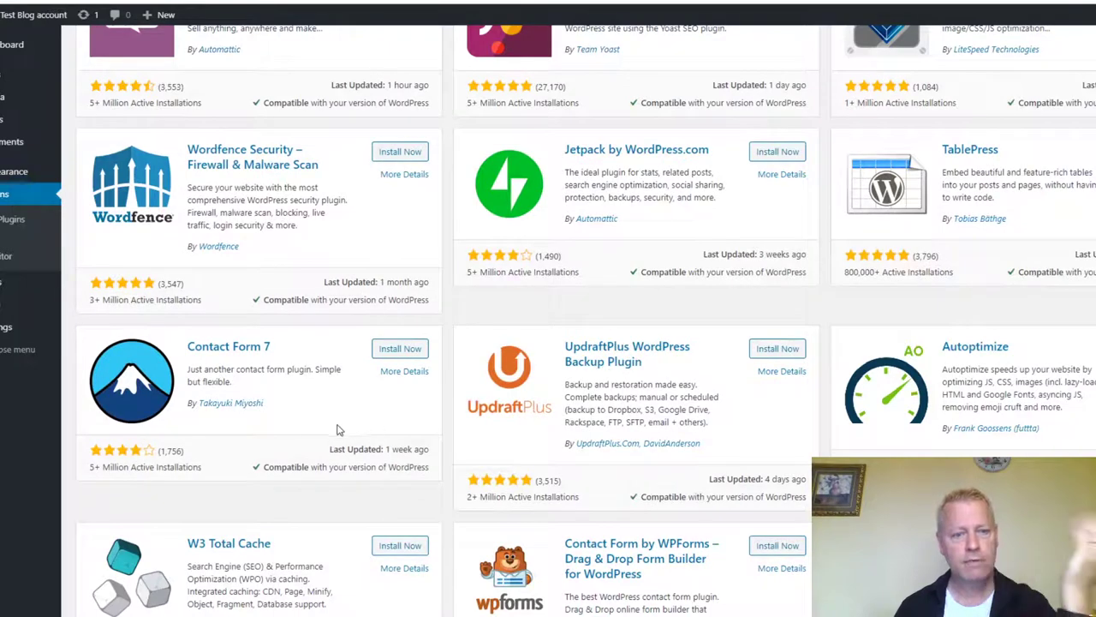
scroll(548, 325, "up", 4)
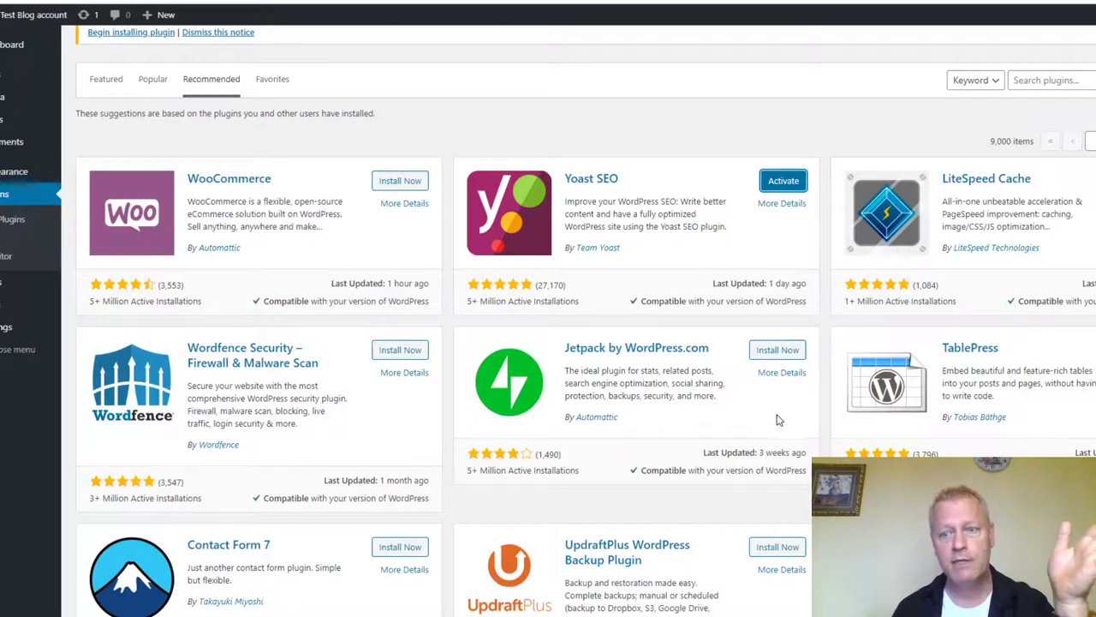
scroll(736, 416, "down", 10)
scroll(754, 404, "down", 3)
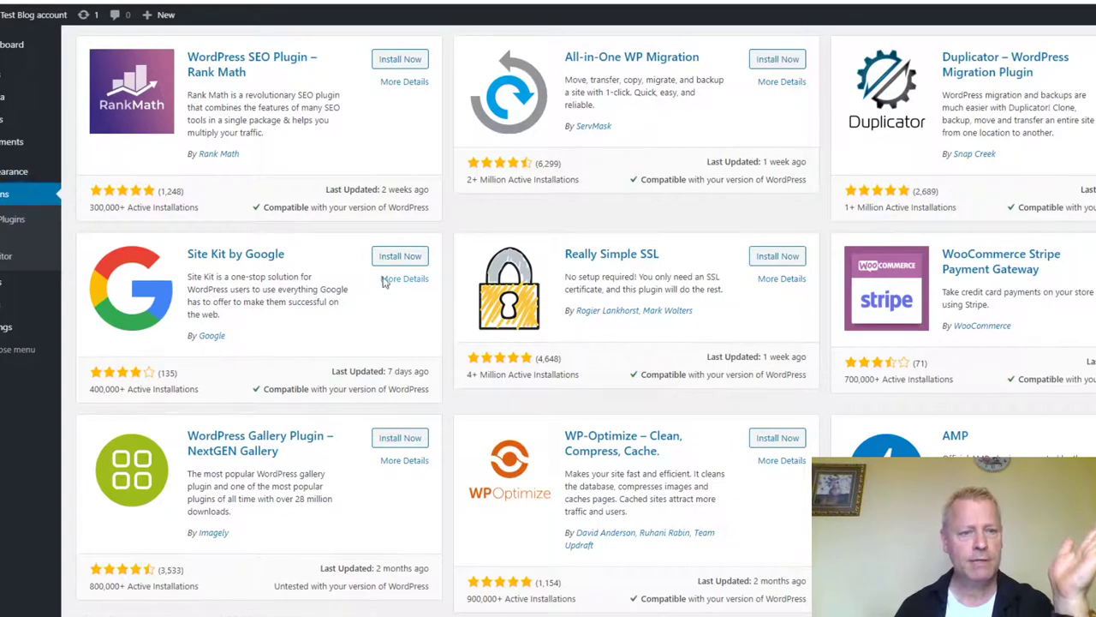
Review Site Kit by Google's ratings and install count, then install it.
double_click(165, 373)
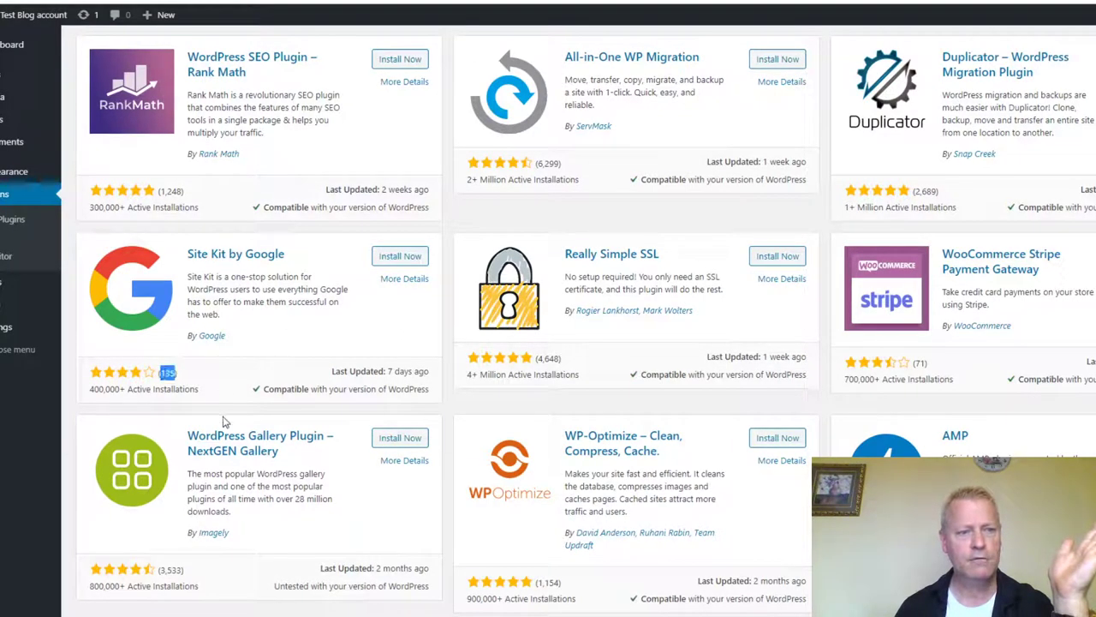
left_click_drag(105, 390, 131, 390)
left_click(175, 392)
left_click(400, 256)
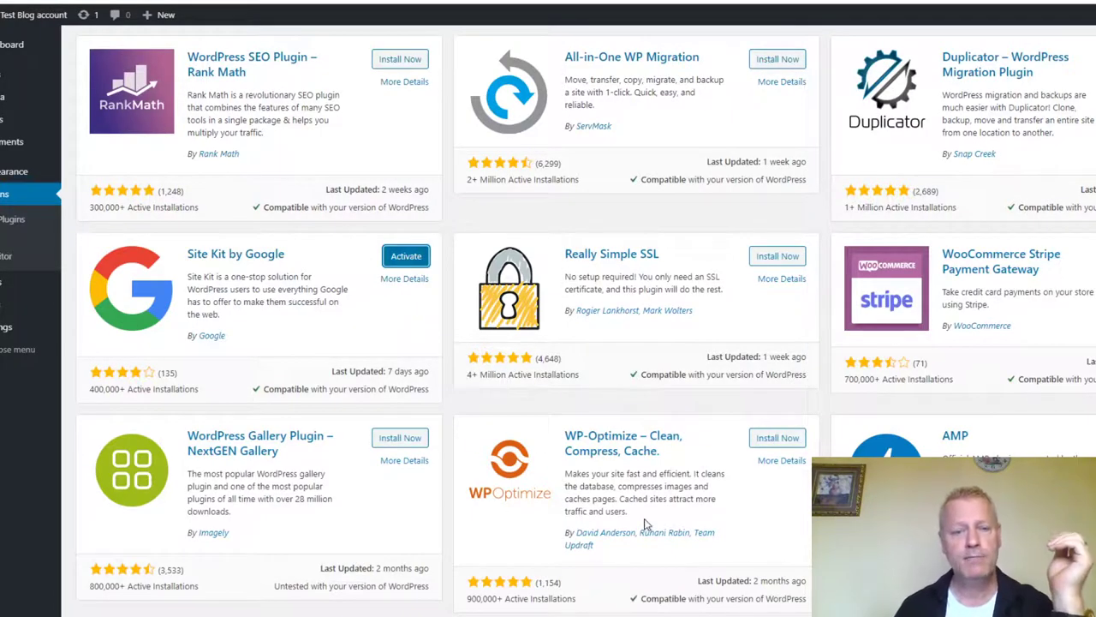
scroll(532, 461, "down", 10)
scroll(532, 460, "up", 5)
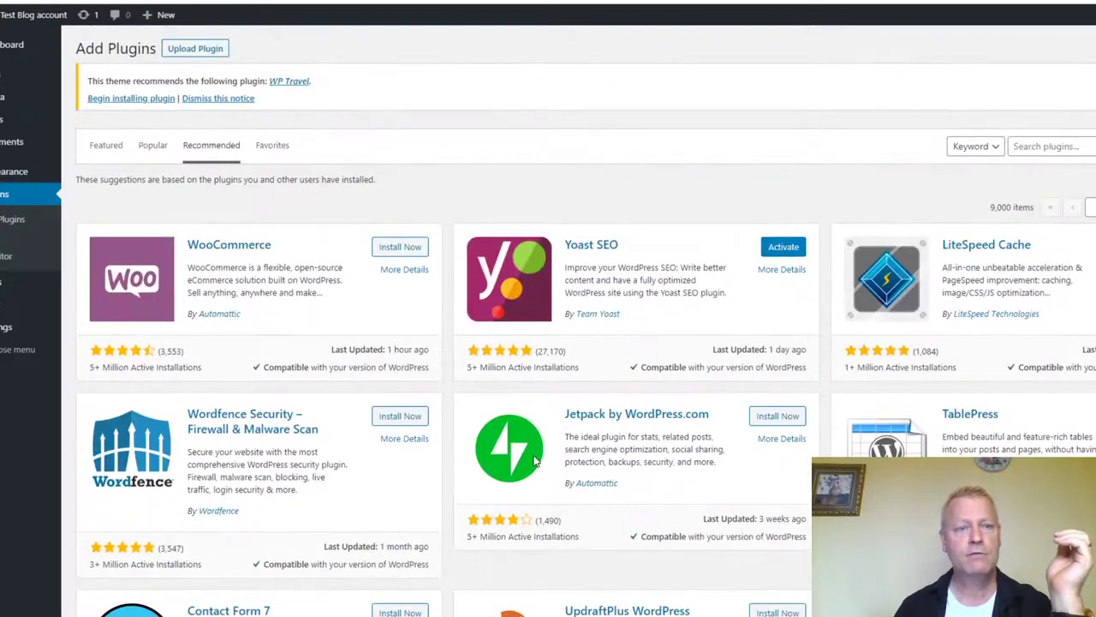
Search plugins for 'soc', install two social share icon plugins, then open Installed Plugins.
left_click(1068, 146)
type("social share")
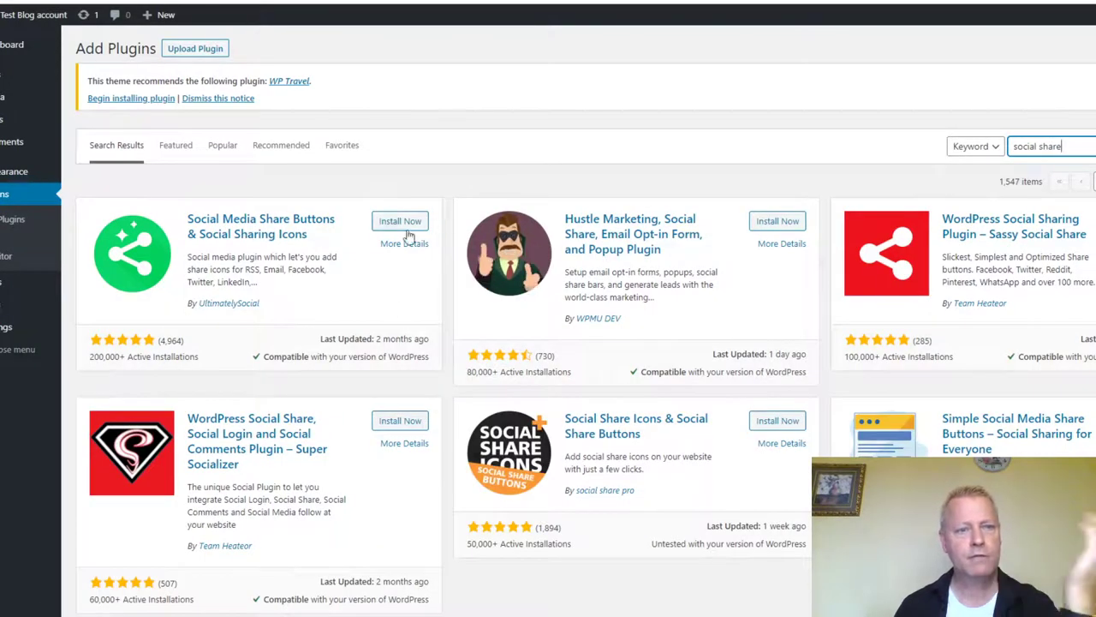
left_click(399, 221)
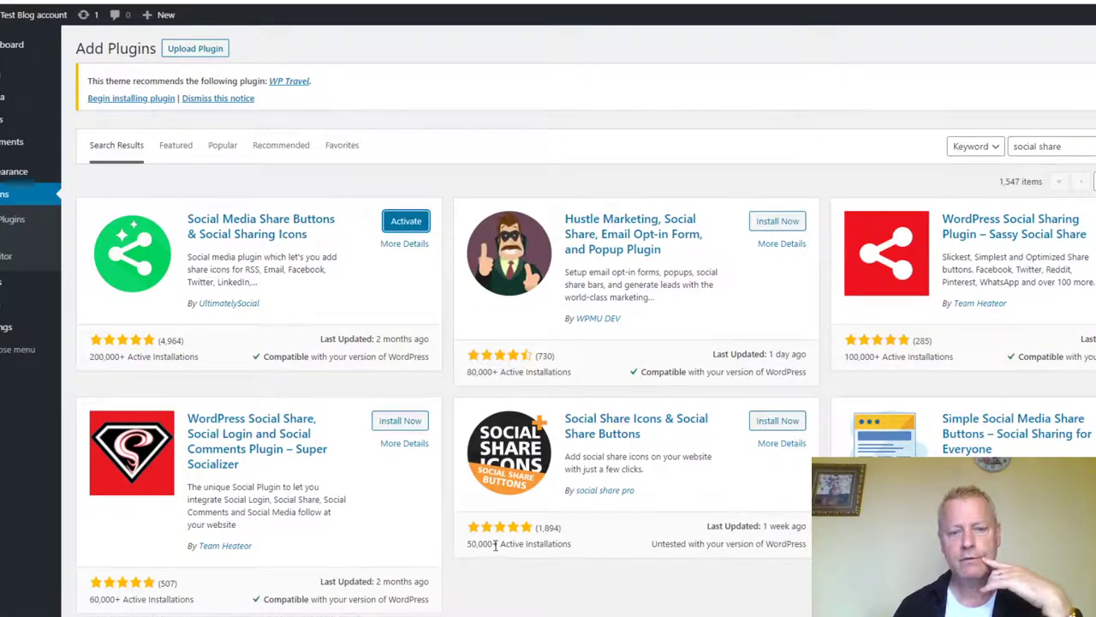
left_click(775, 423)
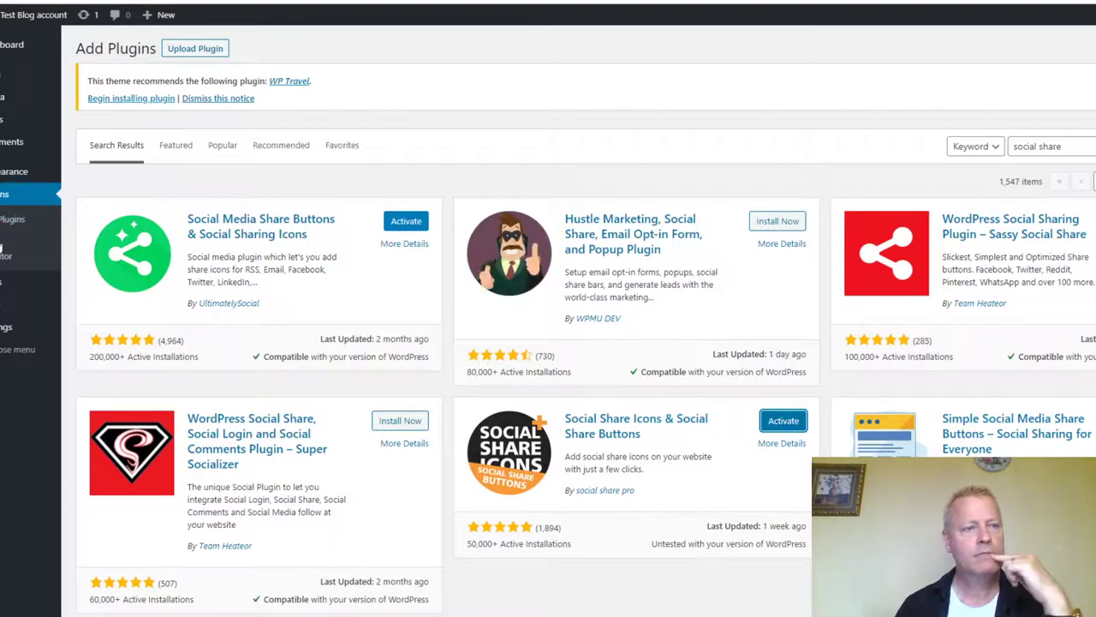
left_click(297, 293)
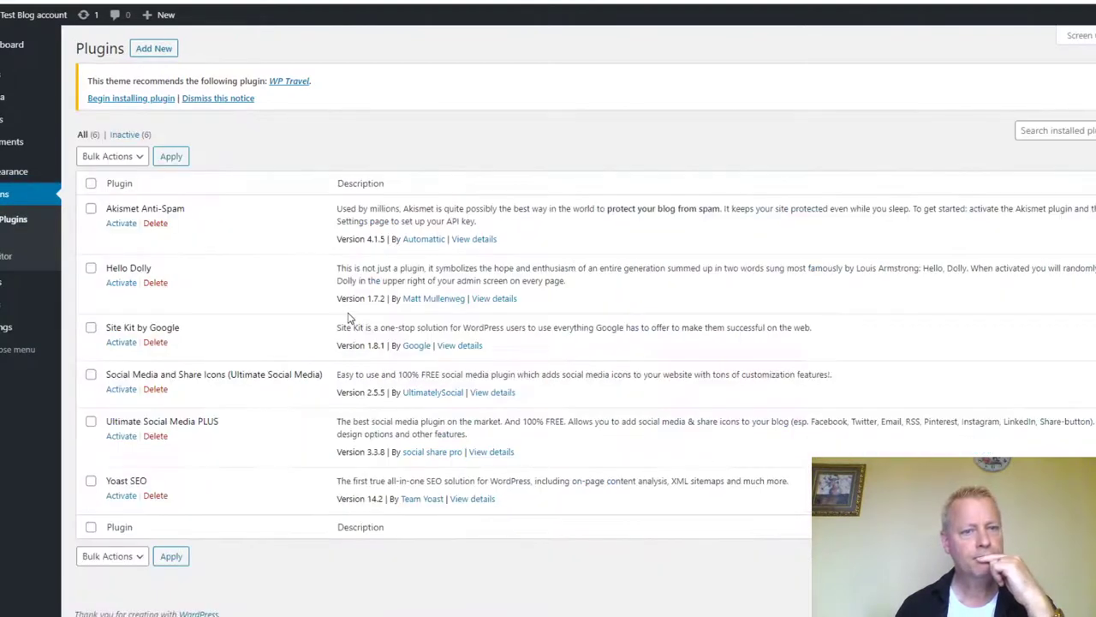
Activate the Site Kit by Google and Social Media and Share Icons plugins.
left_click(121, 341)
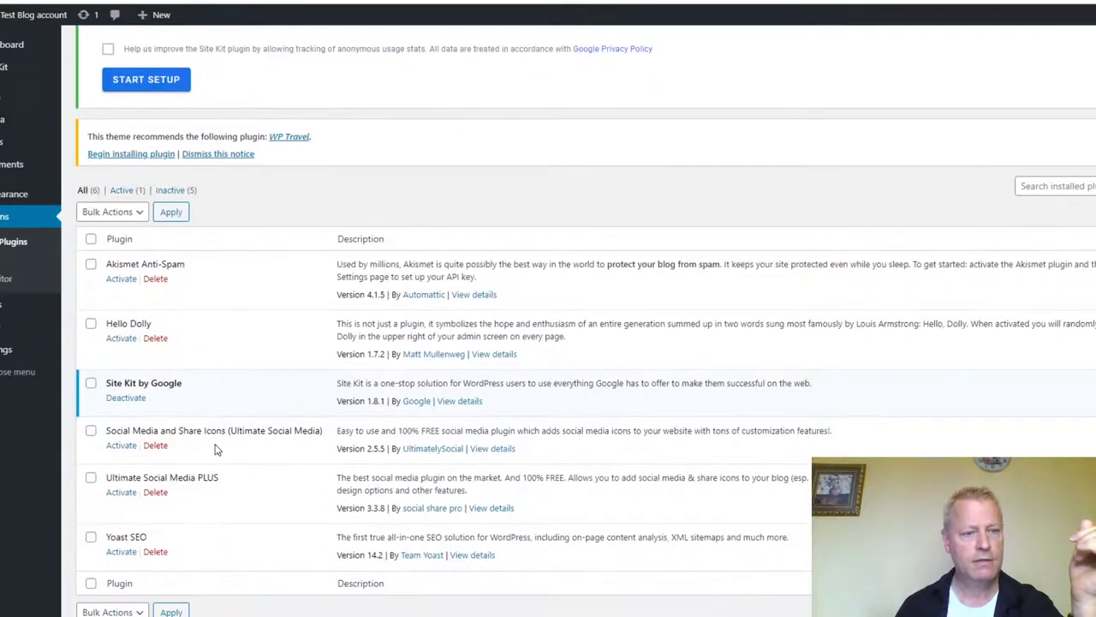
left_click(136, 447)
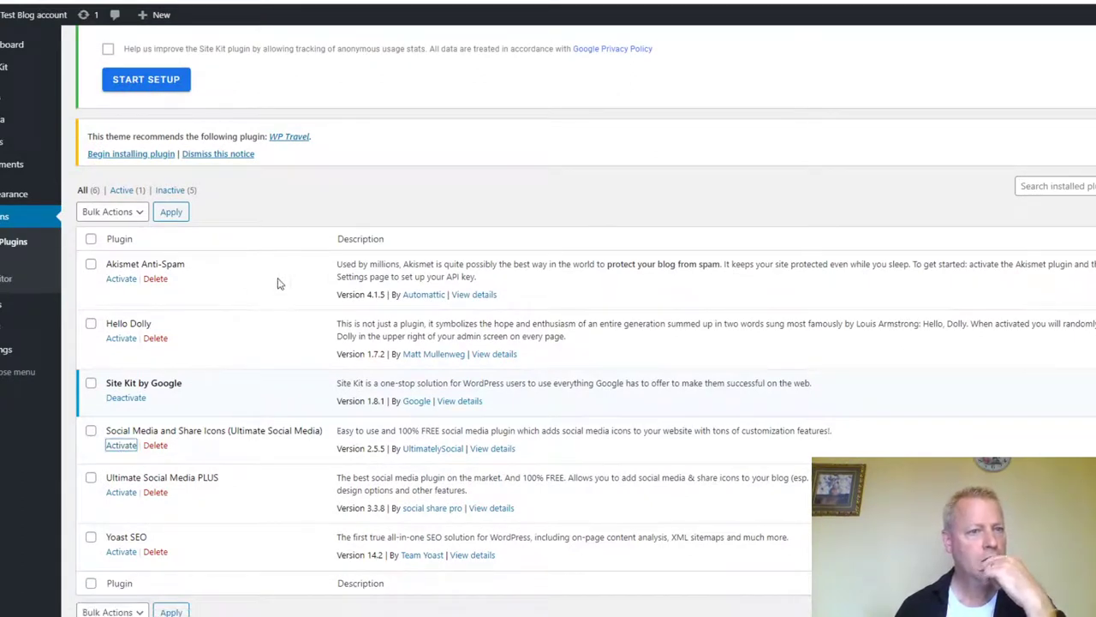
scroll(278, 284, "up", 3)
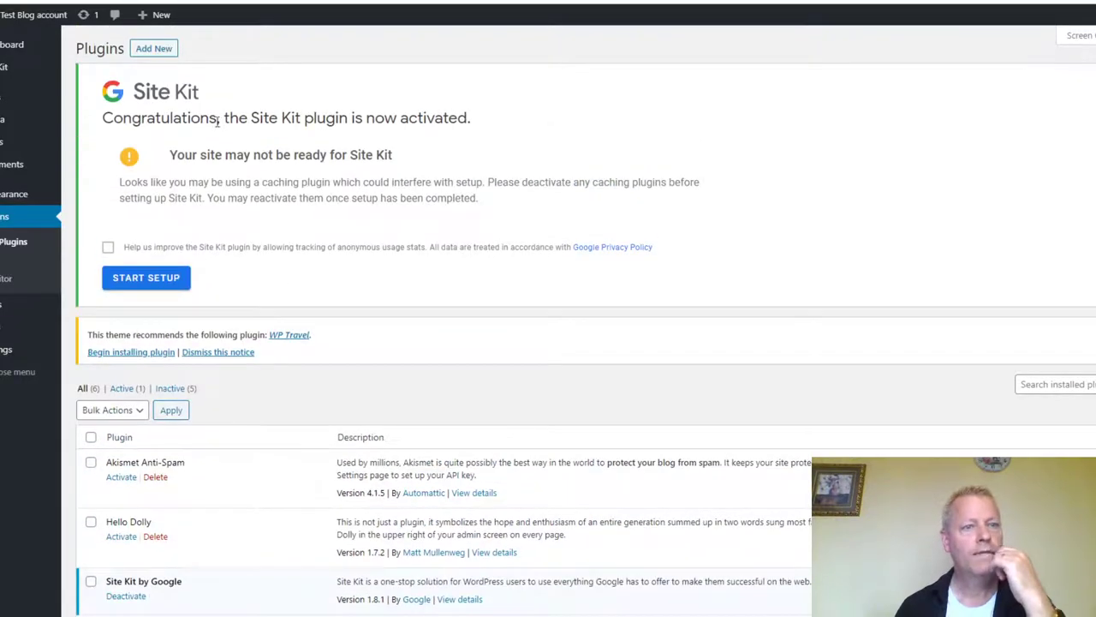
left_click_drag(225, 157, 364, 158)
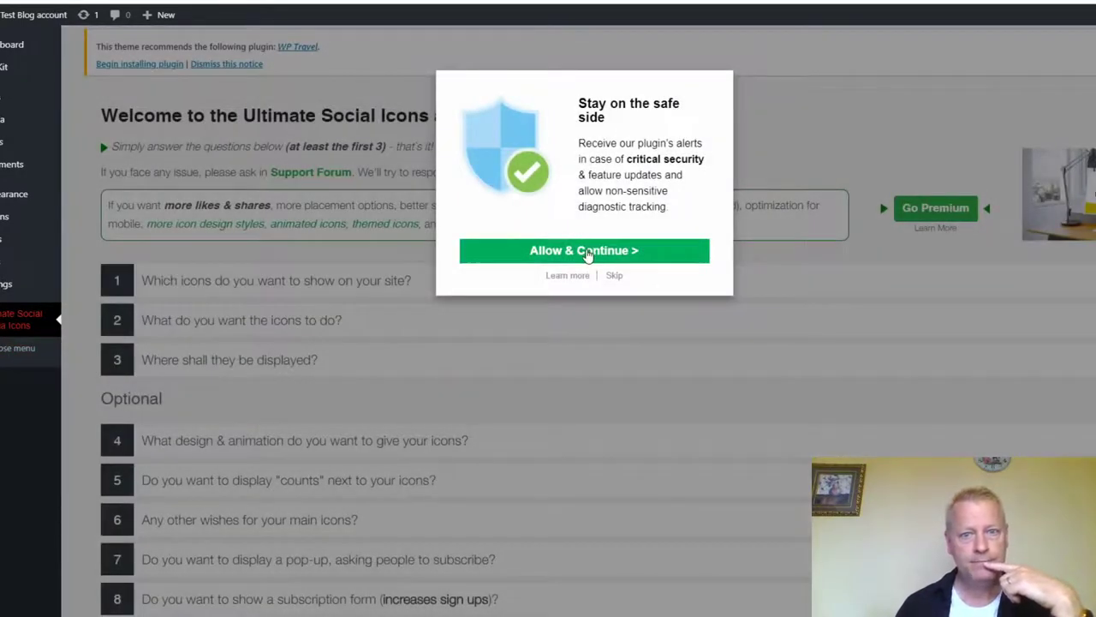
Allow the social icons plugin's alerts, then open its Settings from the plugins list.
left_click(586, 251)
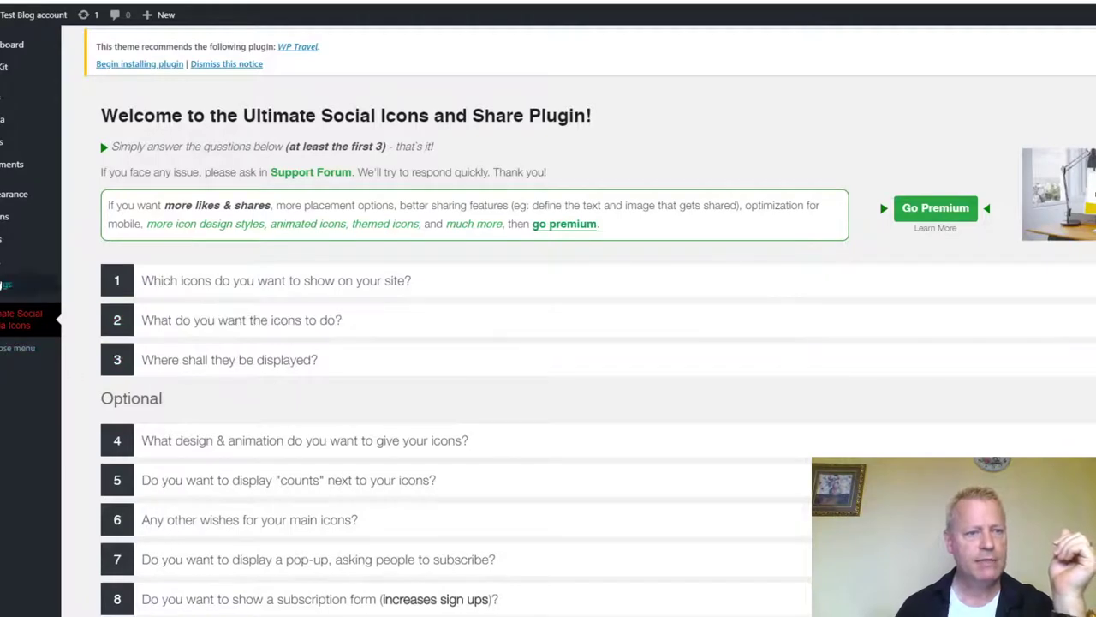
mouse_move(9, 261)
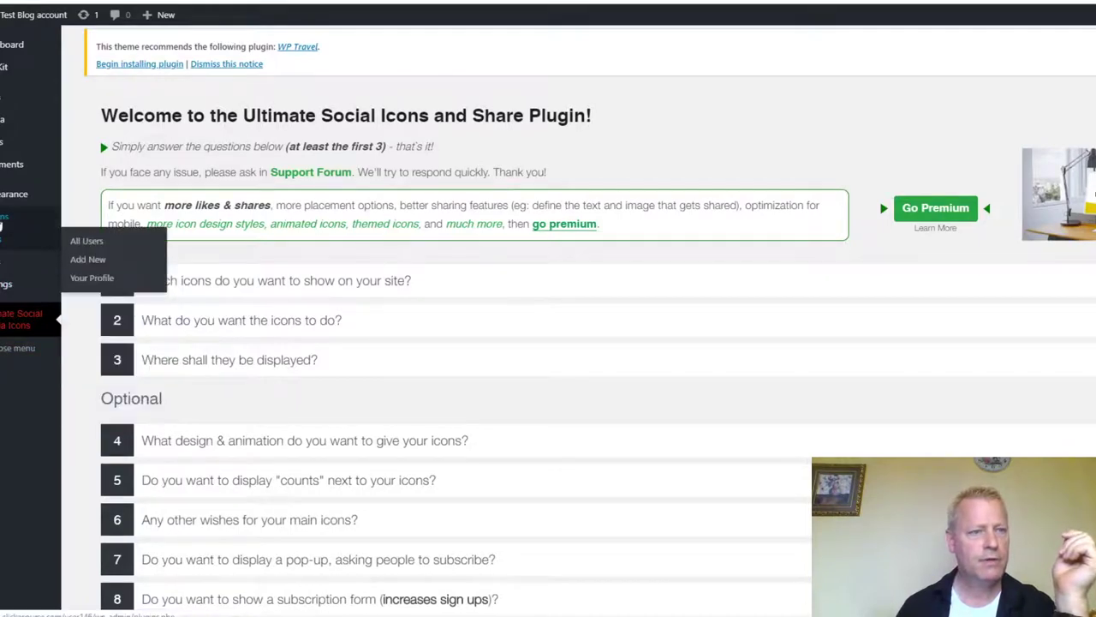
mouse_move(3, 219)
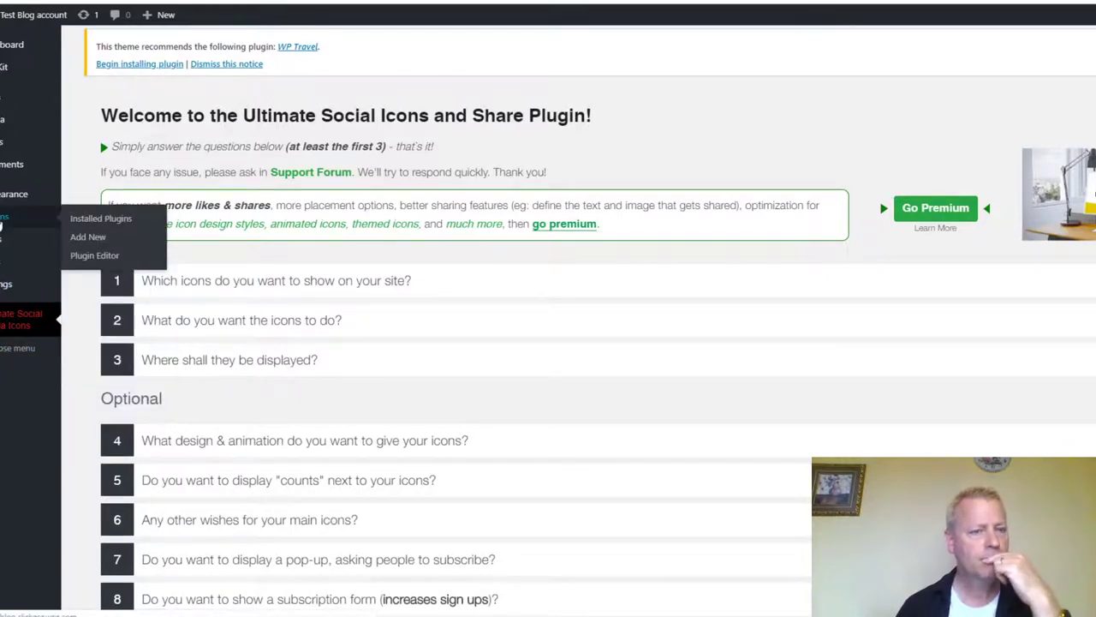
left_click(3, 221)
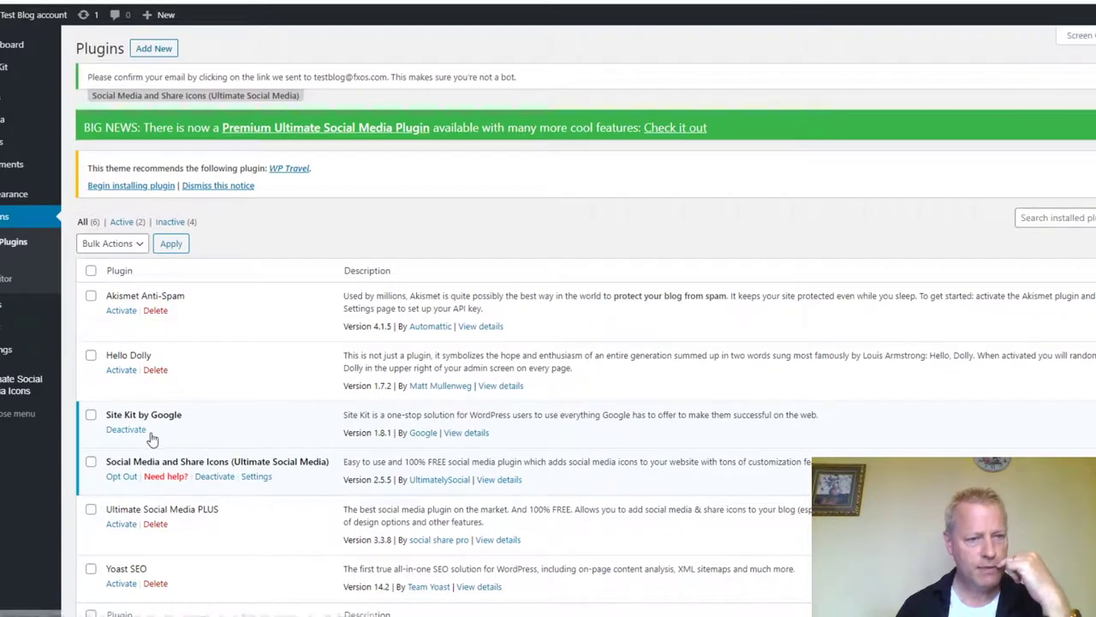
left_click(248, 477)
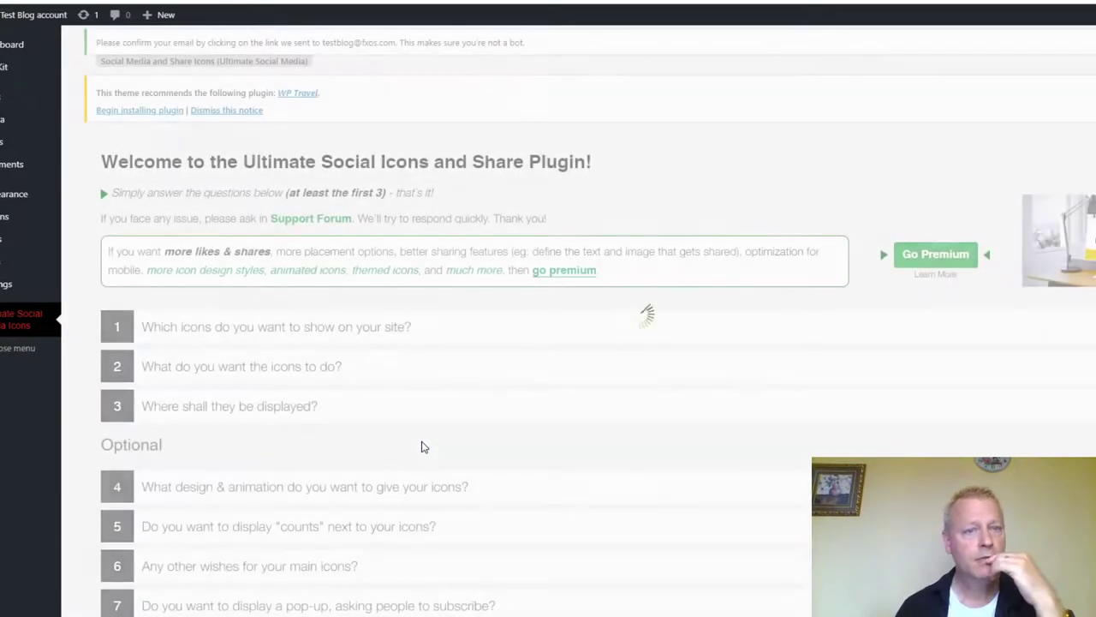
Open question 4 and choose the Glossy icon theme.
scroll(588, 365, "down", 4)
scroll(471, 489, "down", 2)
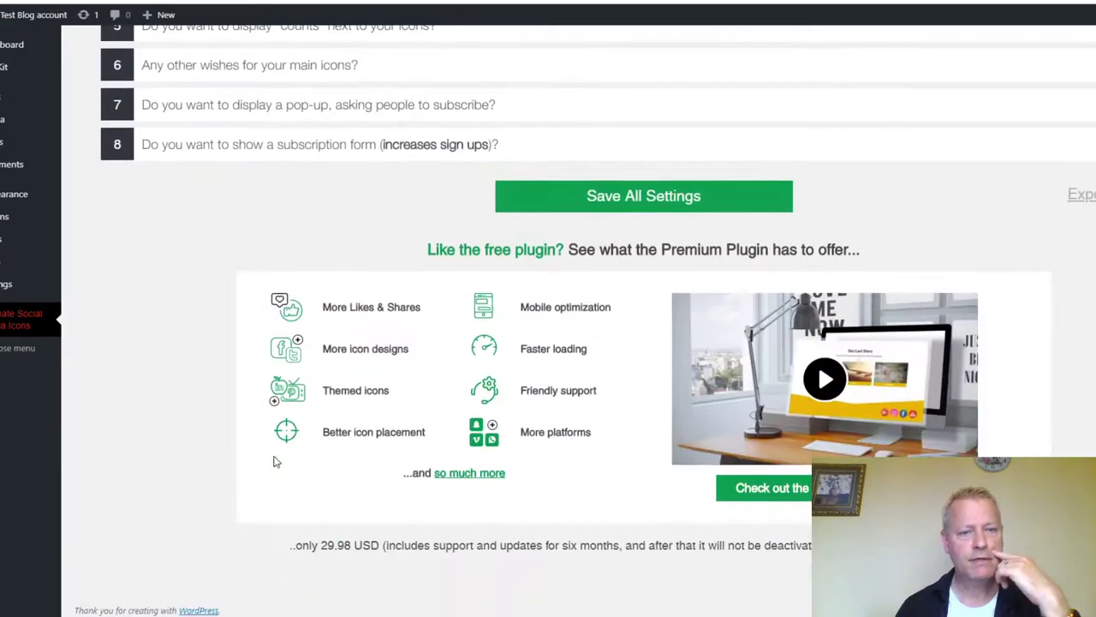
scroll(286, 404, "up", 2)
scroll(338, 188, "up", 1)
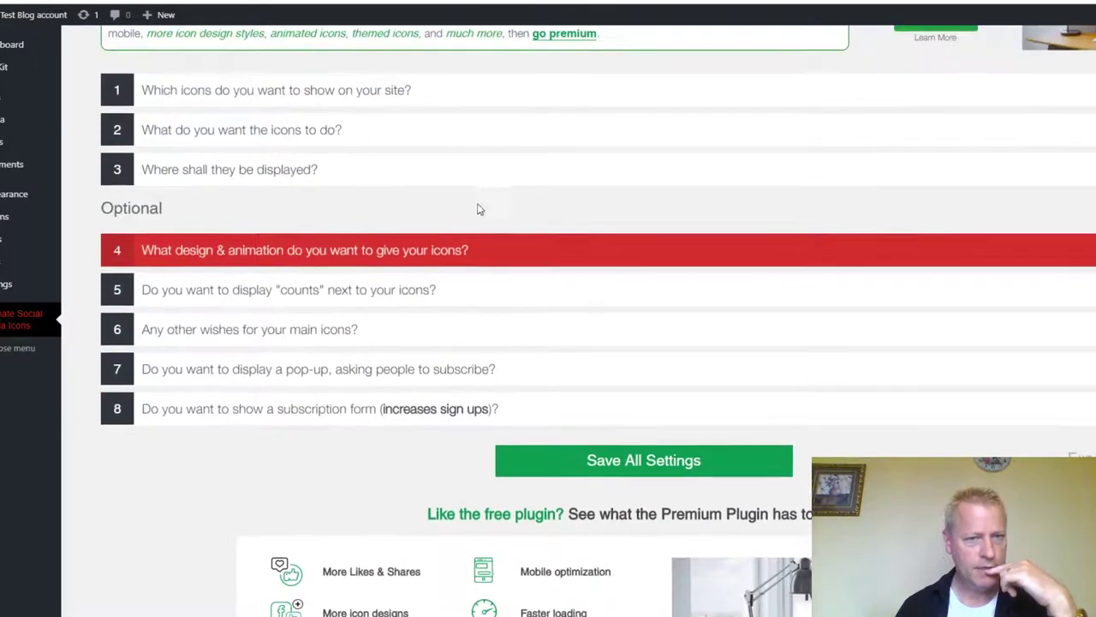
left_click(342, 250)
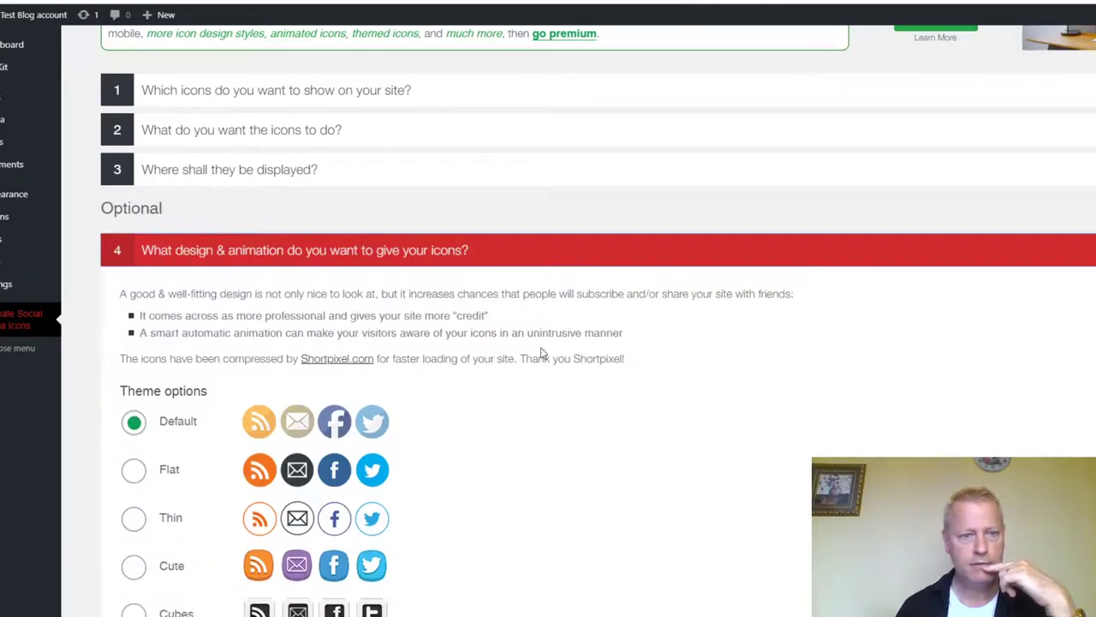
scroll(472, 525, "down", 3)
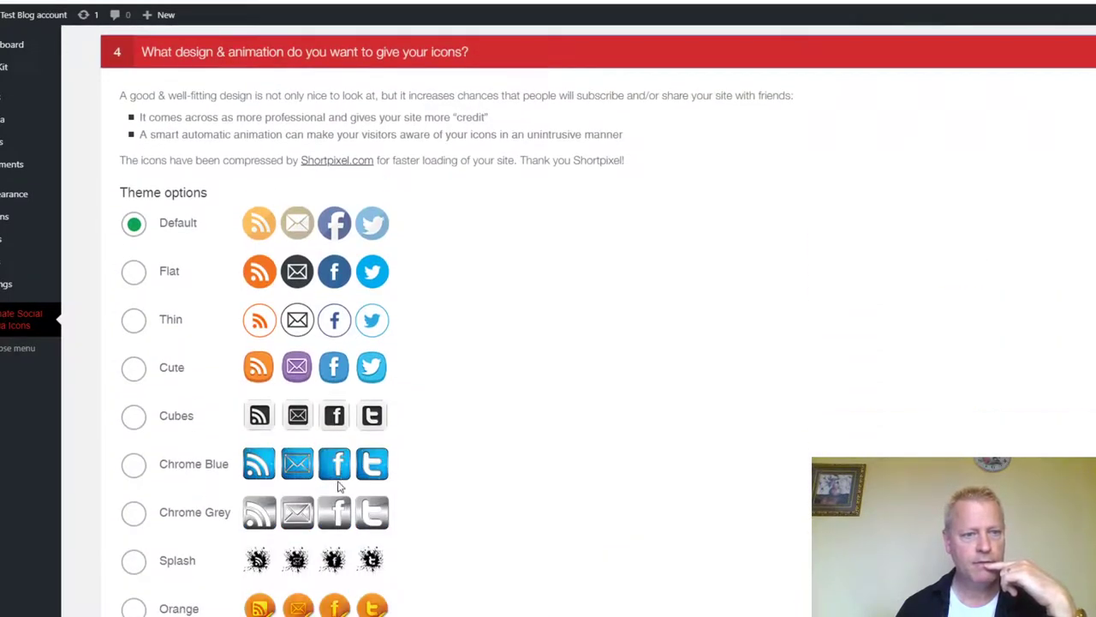
scroll(424, 456, "down", 3)
scroll(434, 442, "down", 3)
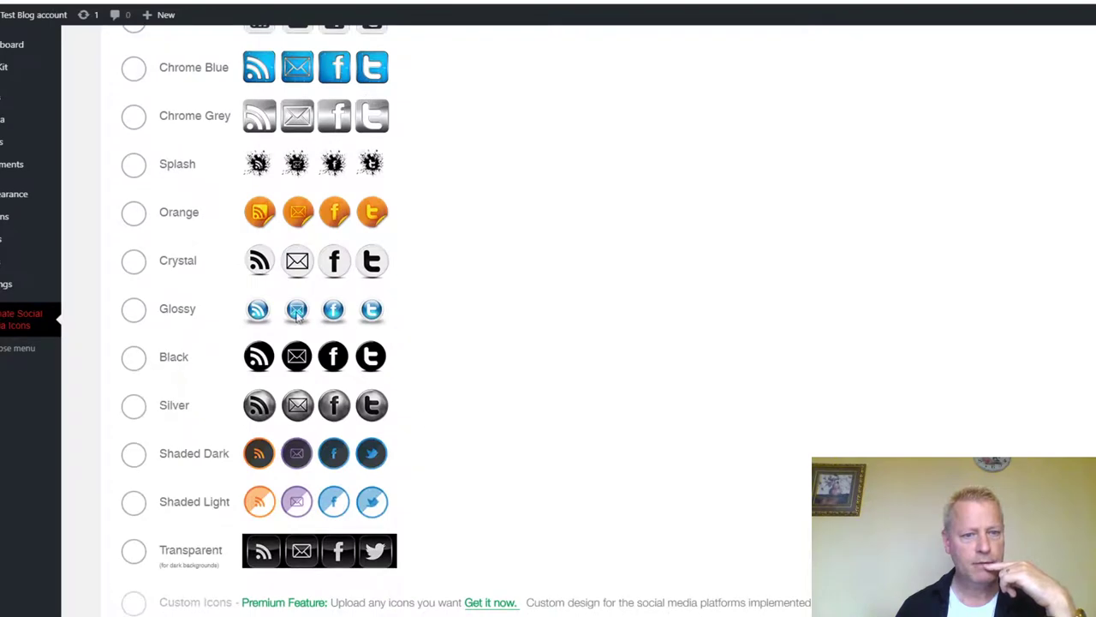
left_click(137, 311)
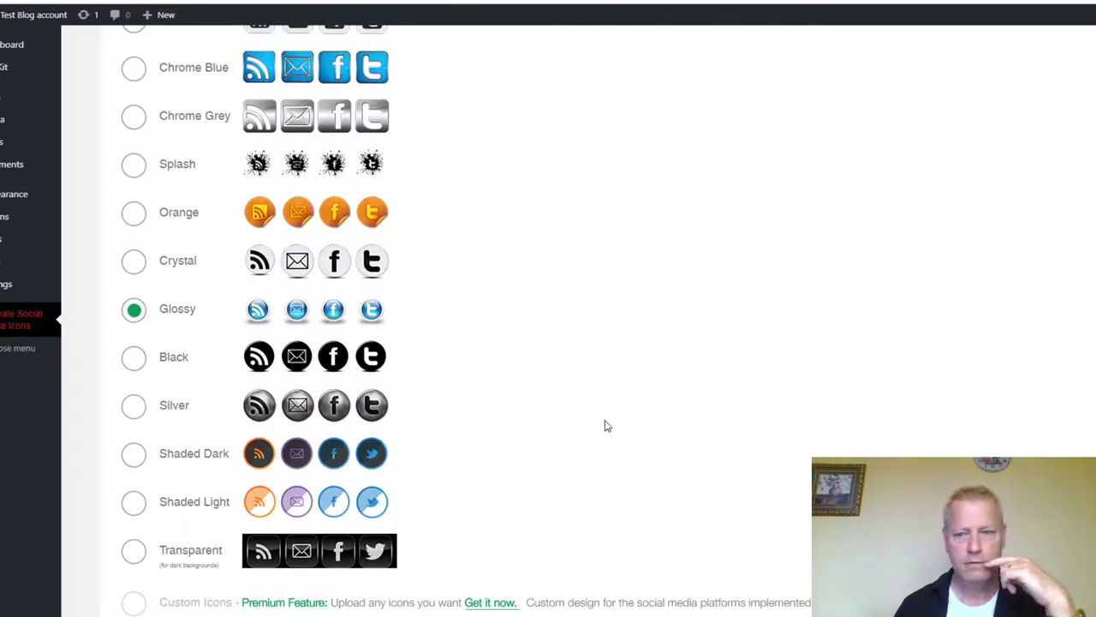
Turn on mouse-over effects with the Scale animation and save the settings.
scroll(607, 424, "down", 4)
scroll(334, 386, "down", 3)
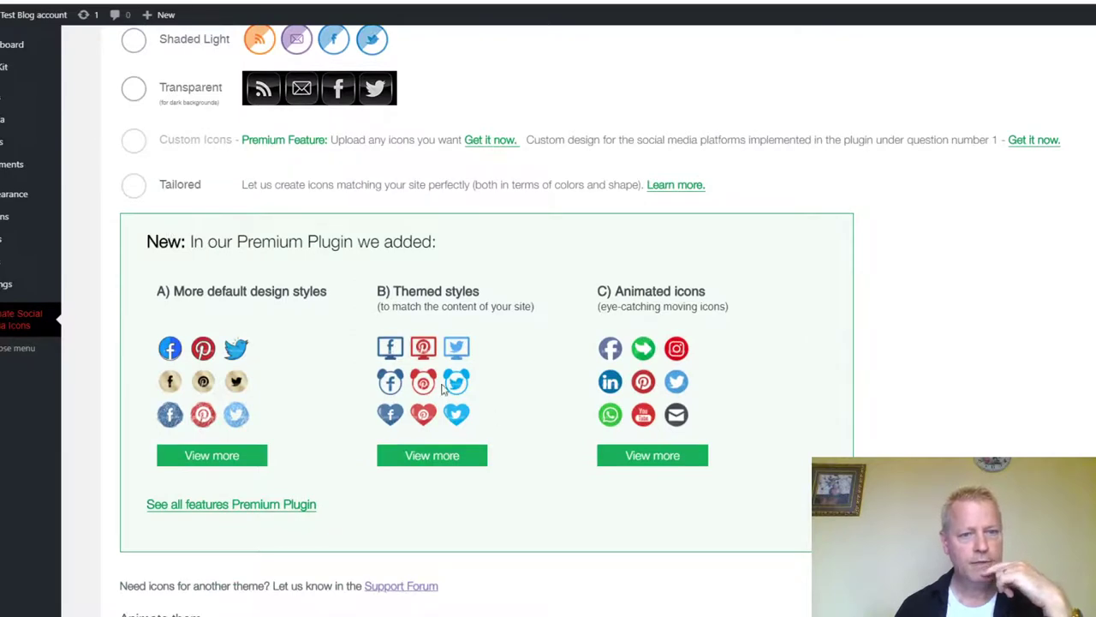
scroll(729, 371, "down", 3)
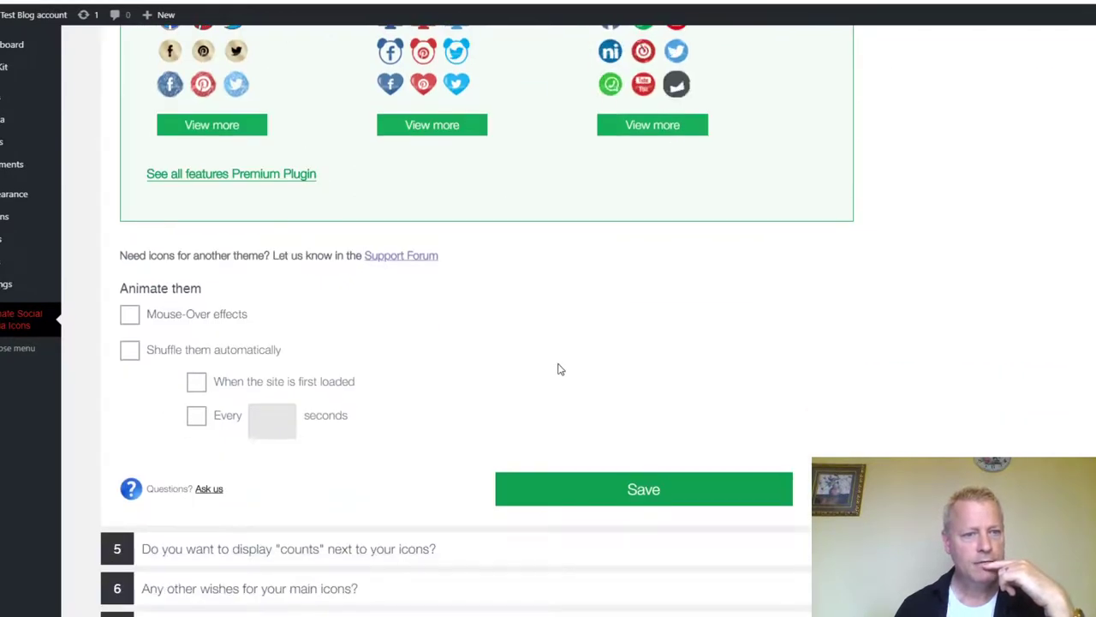
scroll(560, 369, "down", 2)
left_click(130, 184)
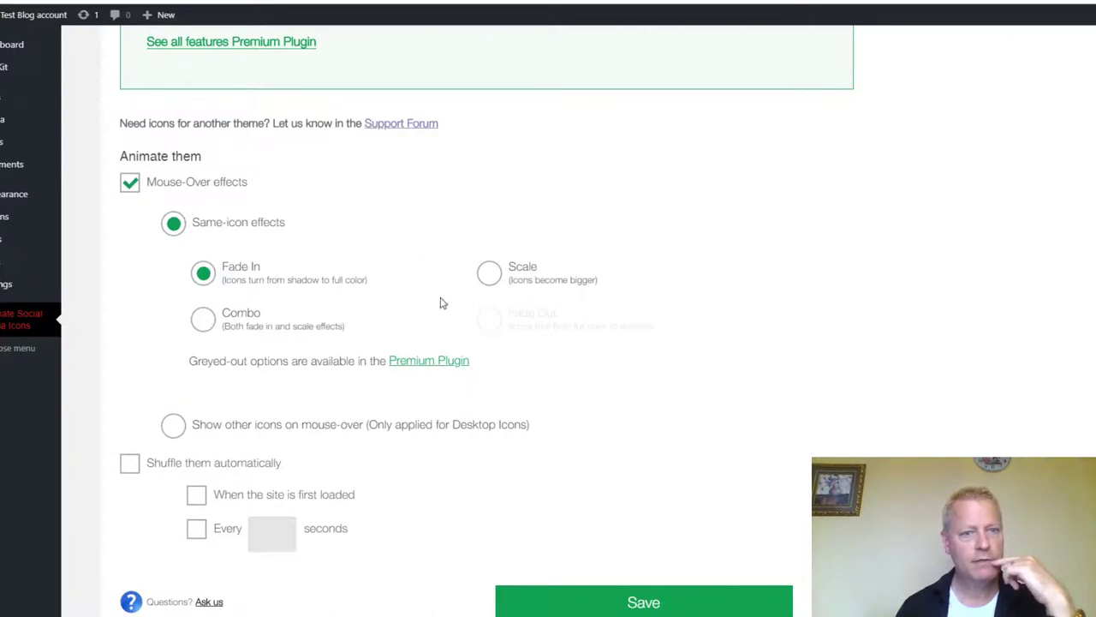
left_click(486, 274)
left_click(668, 603)
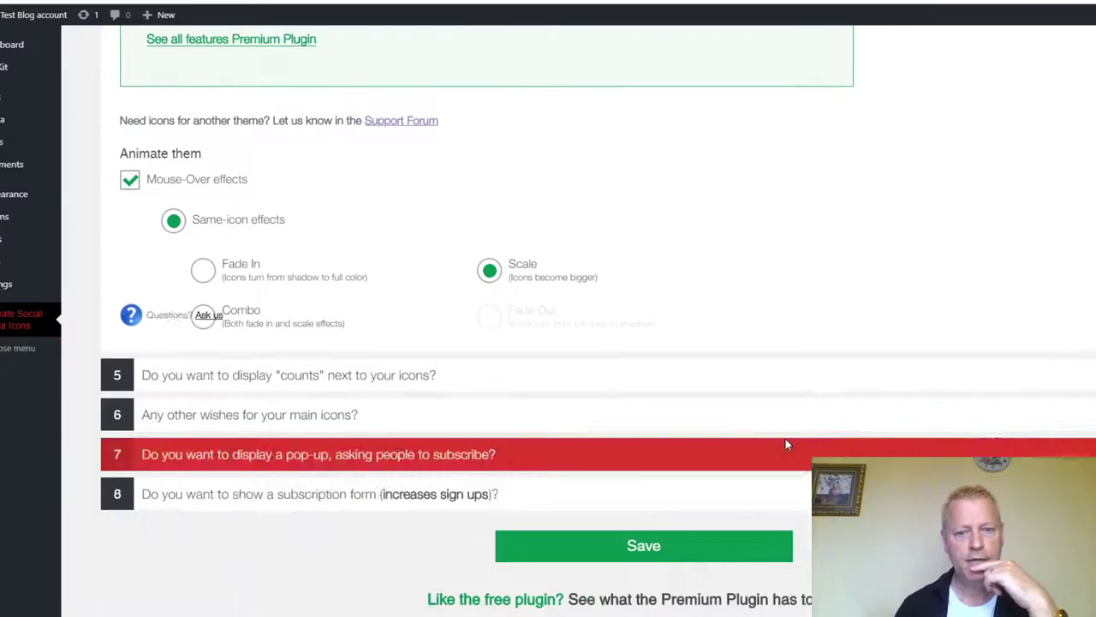
scroll(179, 358, "up", 3)
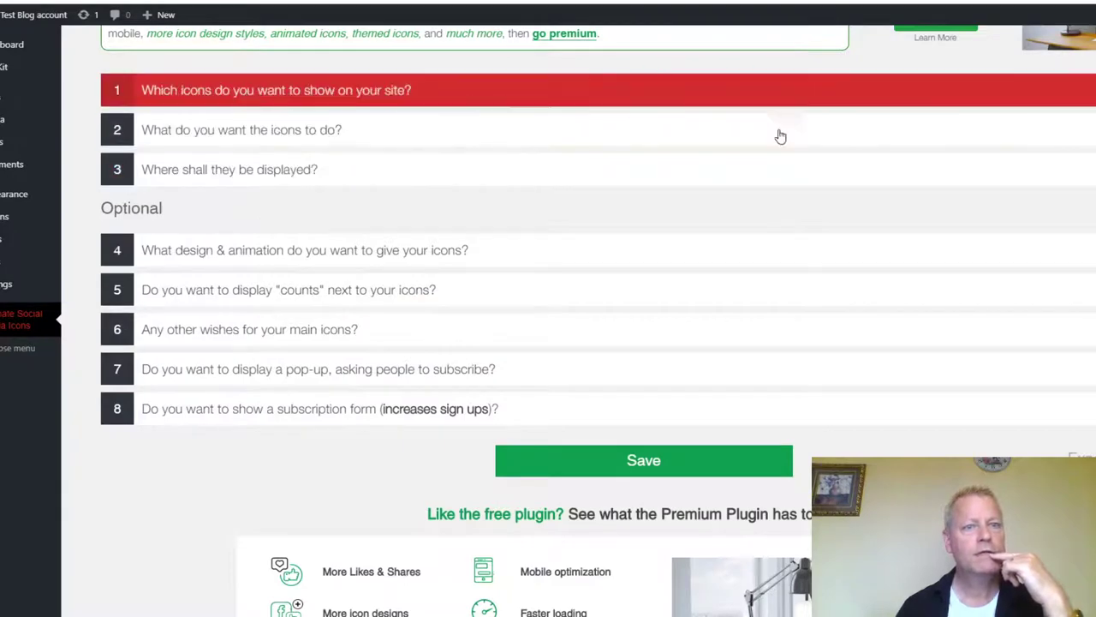
Under question 1, add LinkedIn to the social icons shown.
left_click(276, 90)
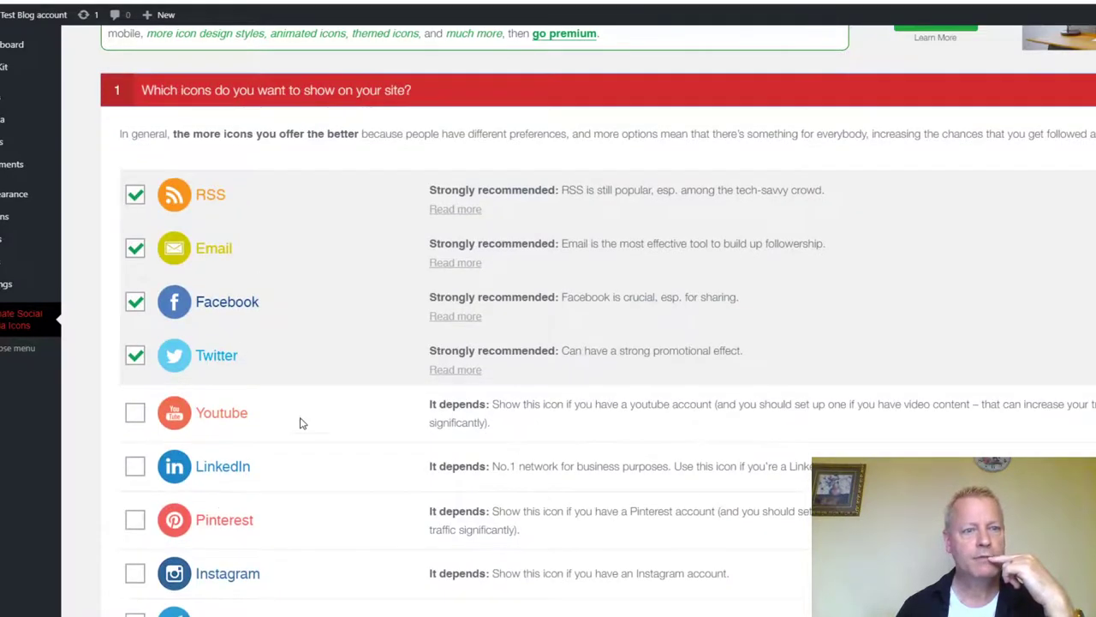
scroll(338, 425, "down", 2)
left_click(134, 335)
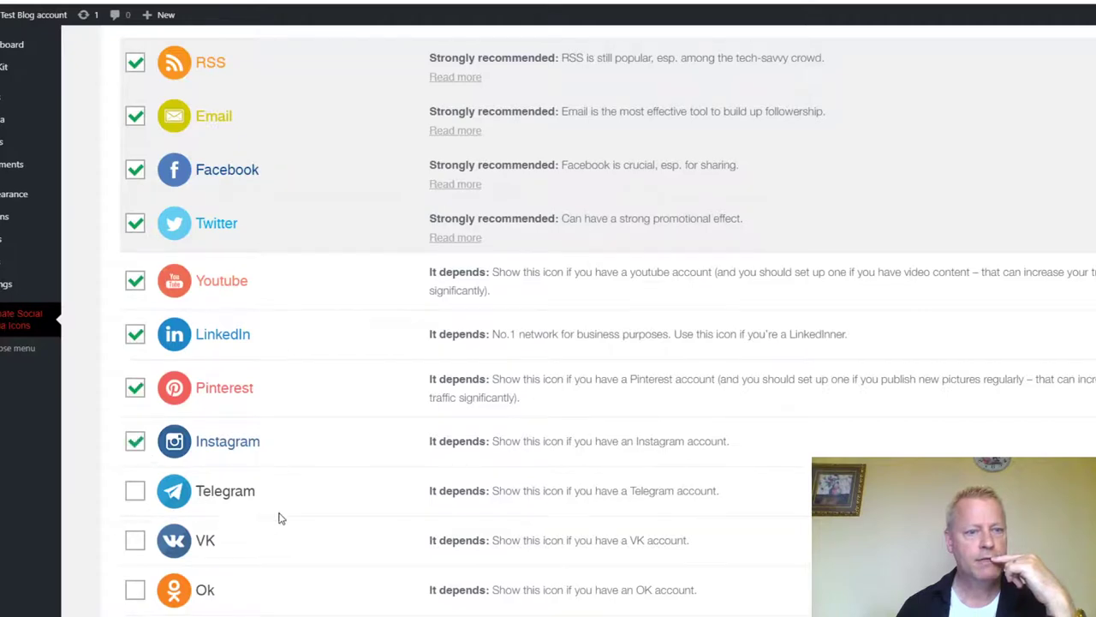
scroll(280, 518, "down", 2)
scroll(315, 485, "up", 3)
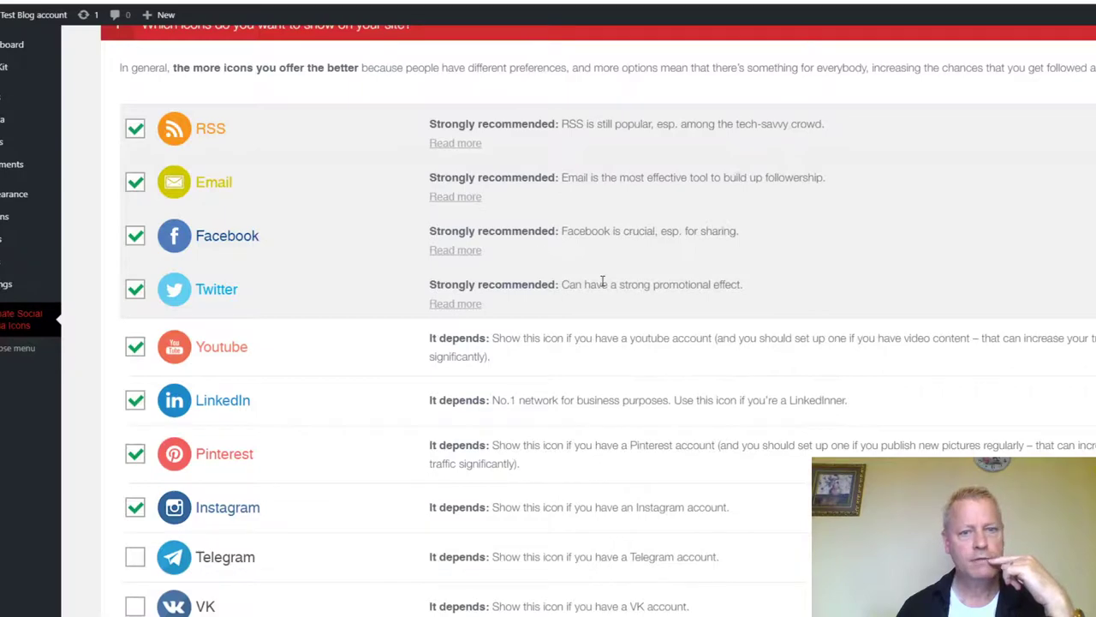
scroll(603, 287, "down", 6)
scroll(665, 395, "down", 8)
scroll(167, 460, "down", 1)
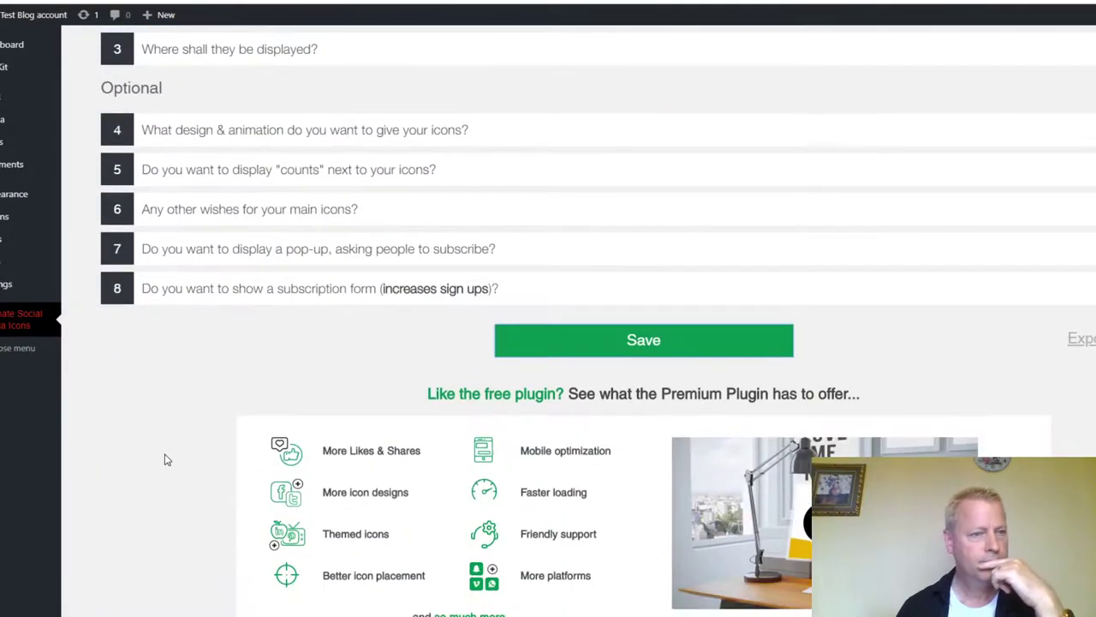
scroll(167, 460, "up", 4)
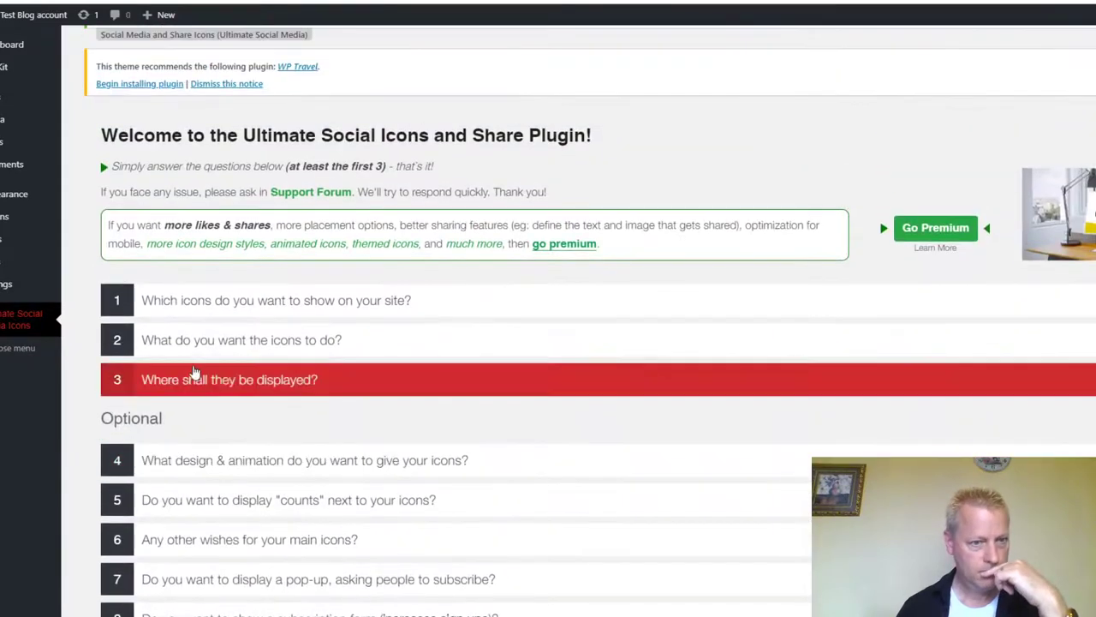
Make the icons float at the top left of pages and save the placement.
left_click(368, 379)
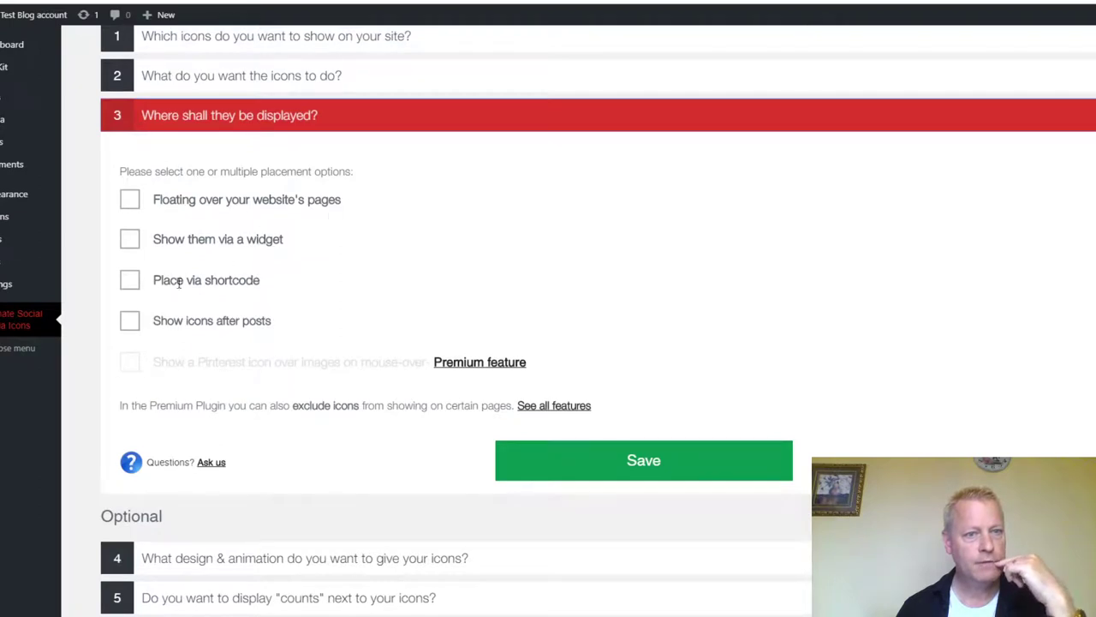
left_click(129, 200)
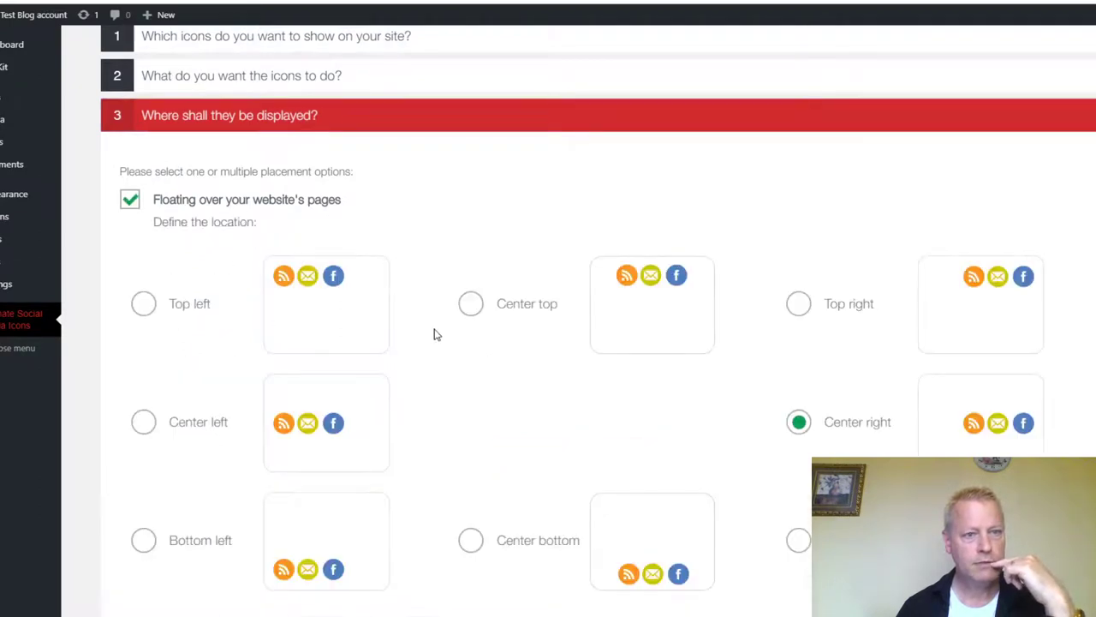
scroll(551, 394, "down", 3)
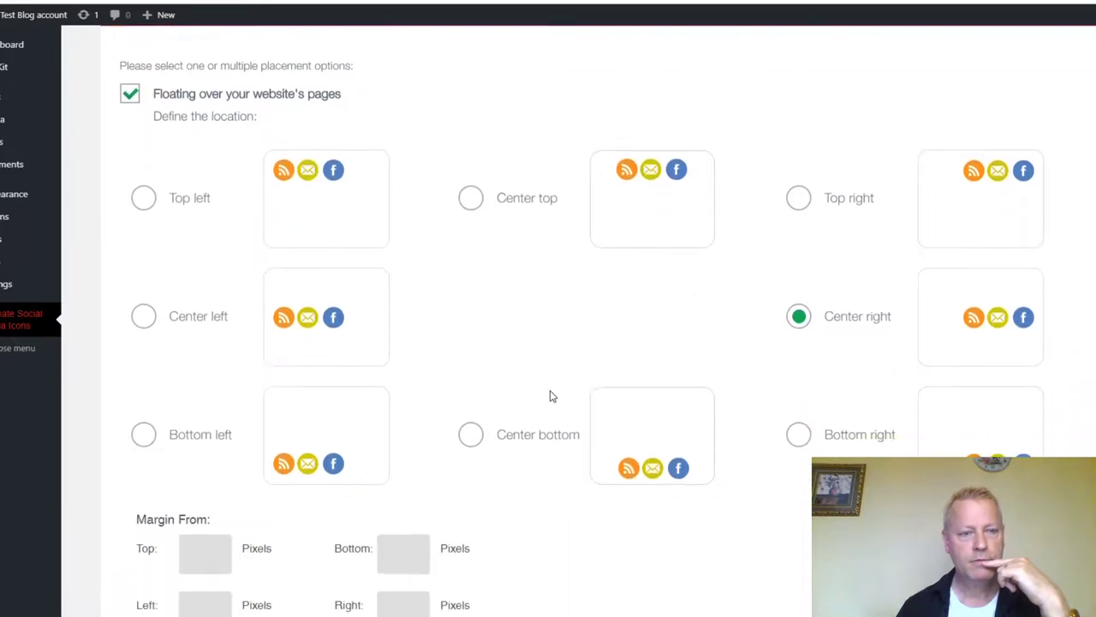
left_click(143, 172)
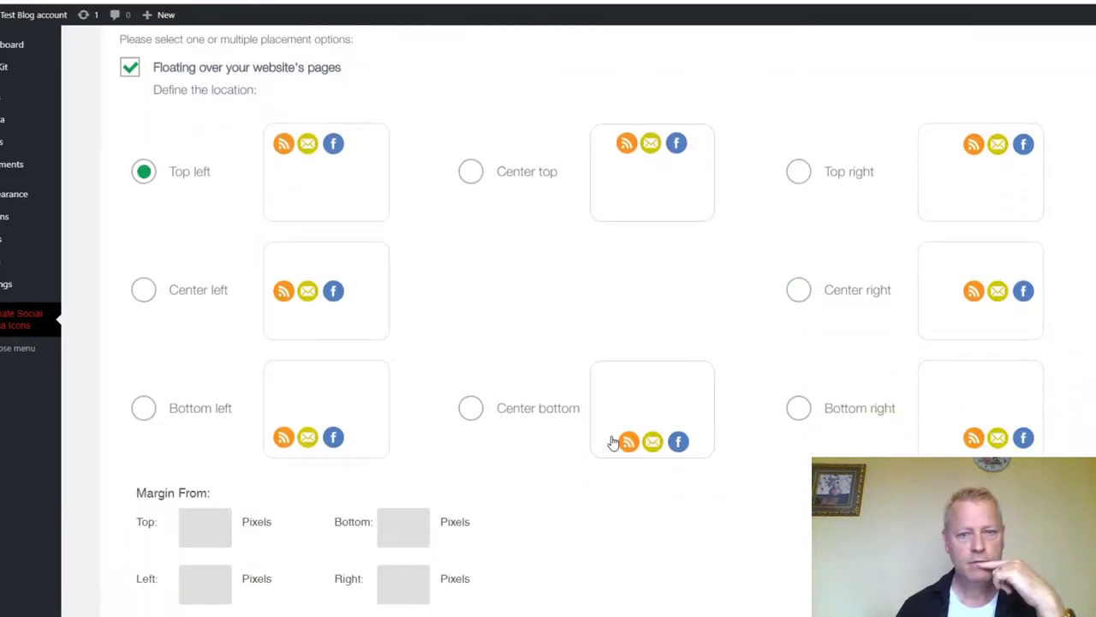
scroll(612, 442, "down", 20)
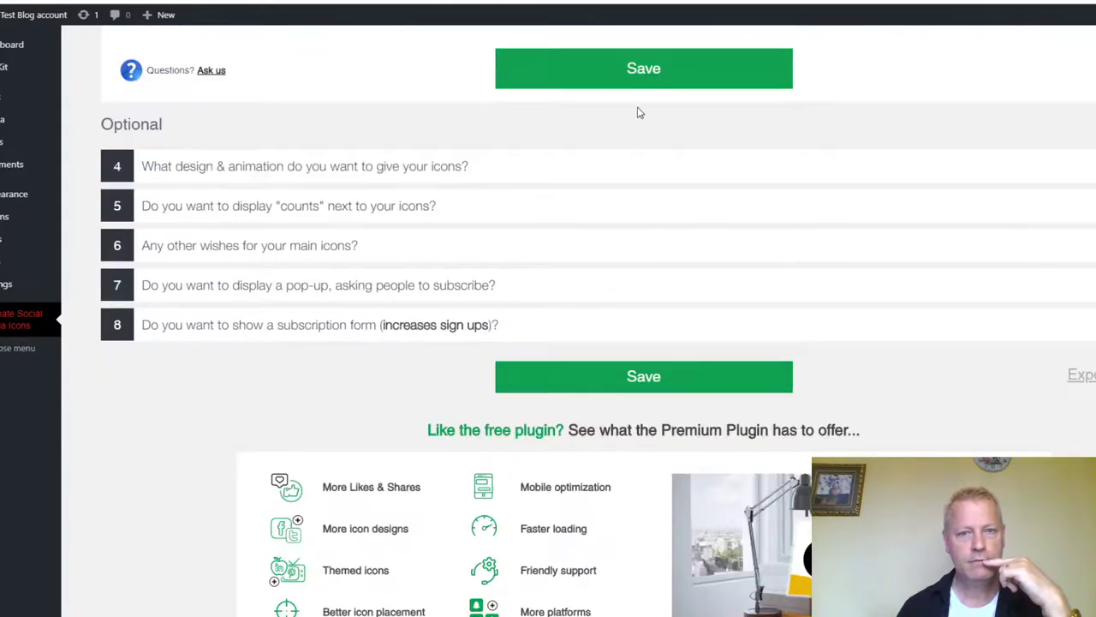
left_click(636, 78)
scroll(619, 305, "down", 4)
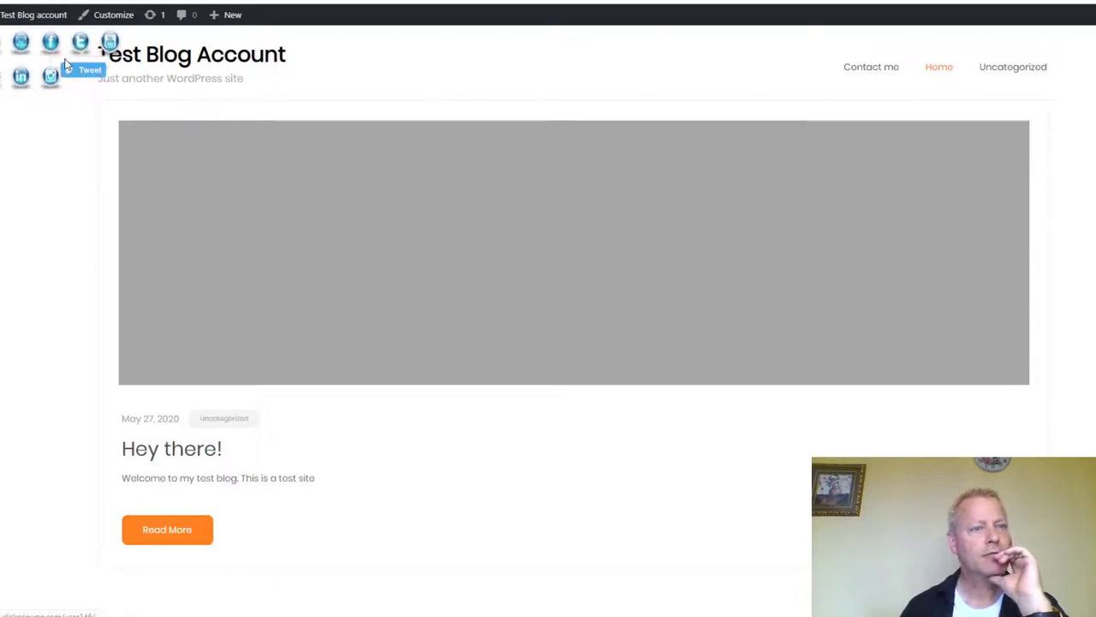
Test the floating Twitter Tweet share on the blog, then return to the social icons settings.
mouse_move(66, 55)
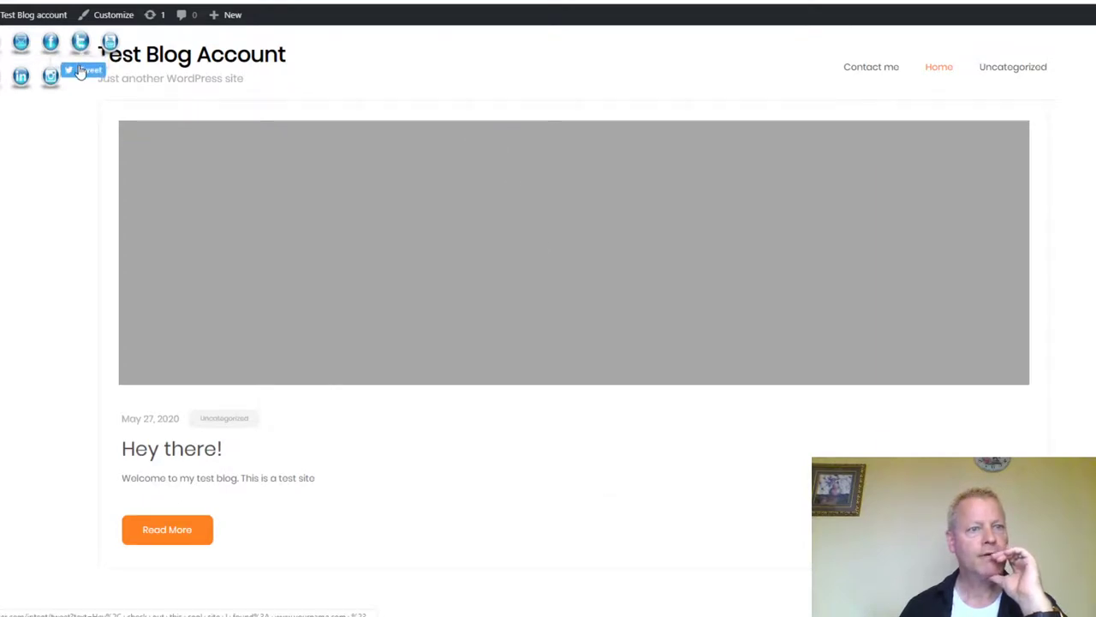
left_click(83, 70)
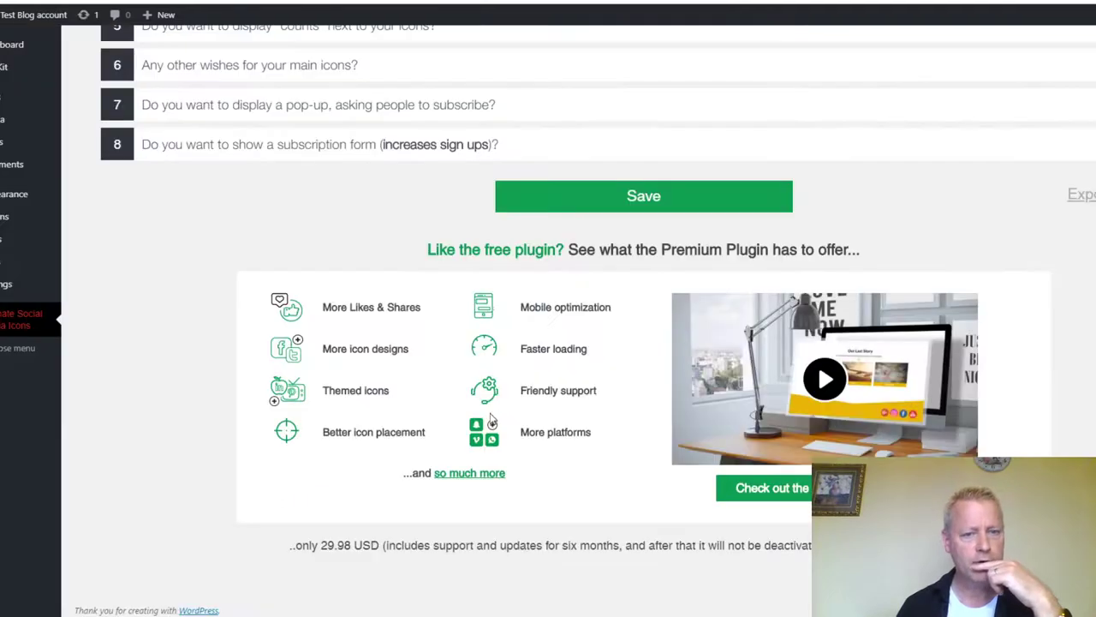
scroll(492, 411, "up", 5)
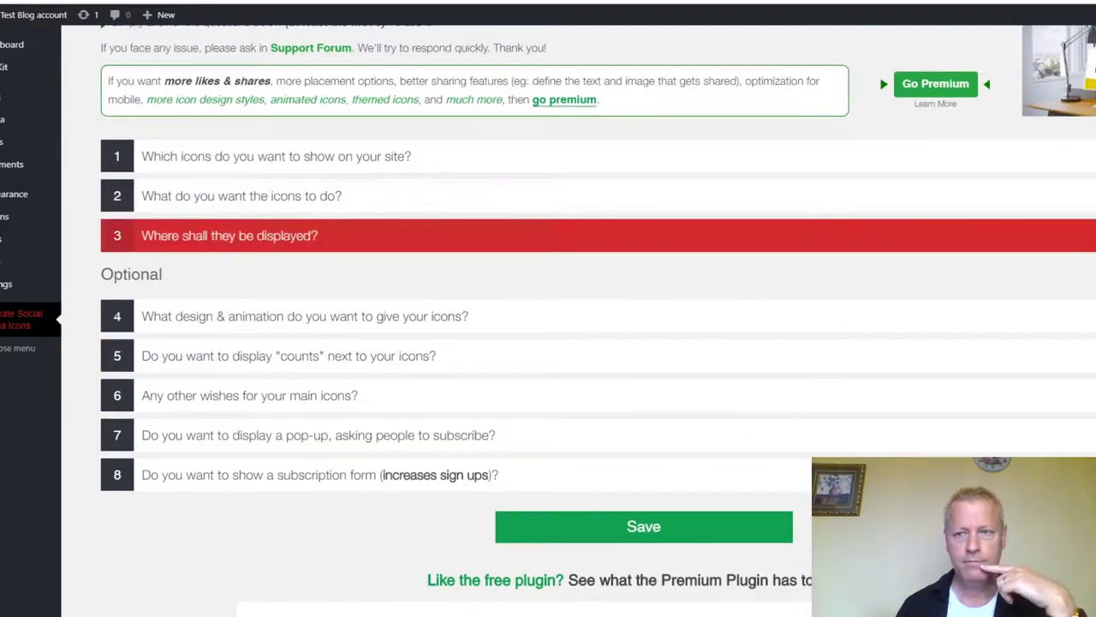
In question 3, untick Floating, tick responsive icons after posts, and save.
left_click(431, 238)
scroll(472, 416, "down", 3)
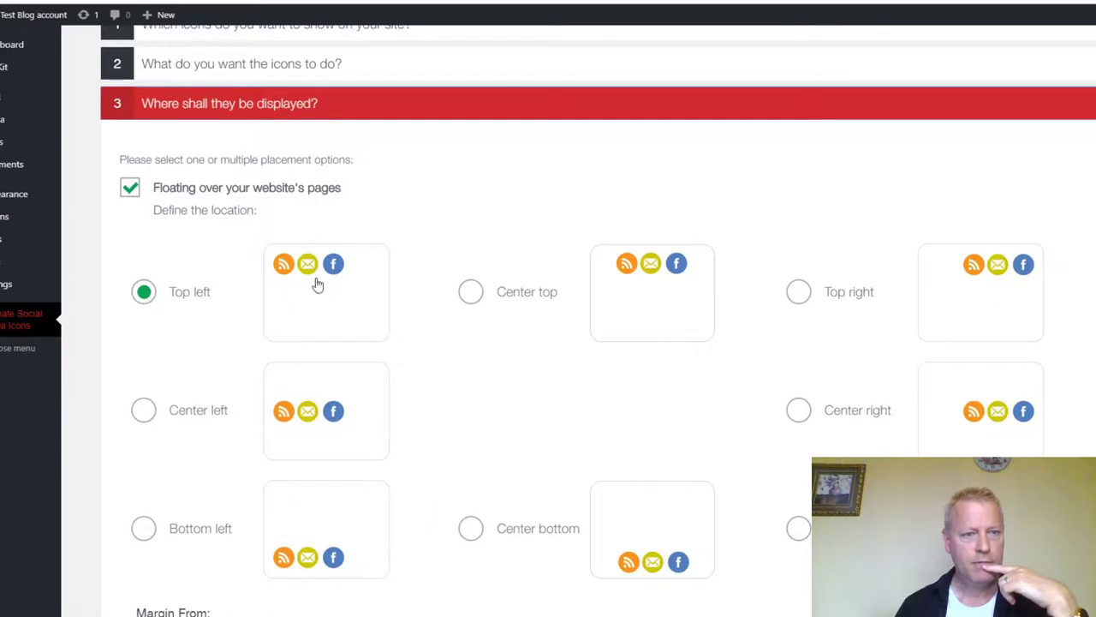
left_click(143, 196)
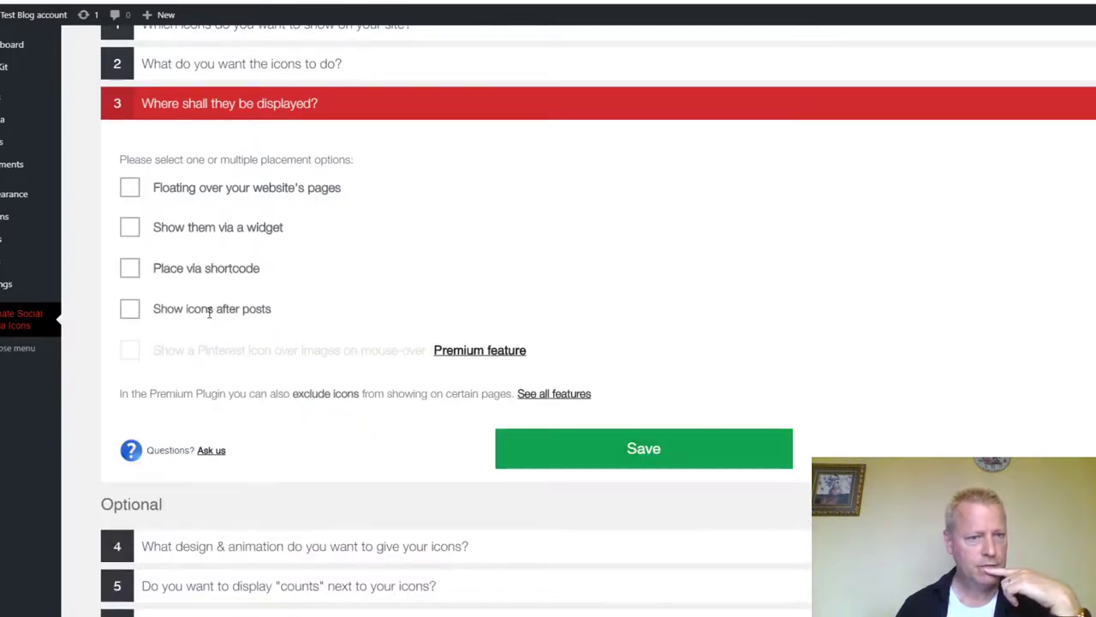
left_click(129, 312)
scroll(599, 369, "down", 3)
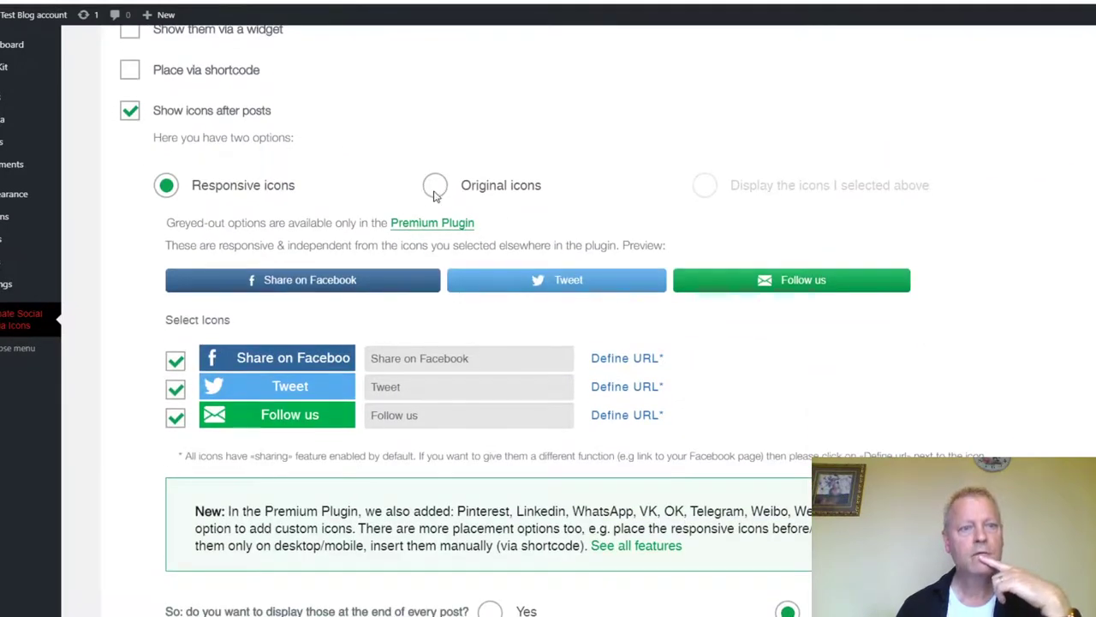
scroll(906, 421, "down", 2)
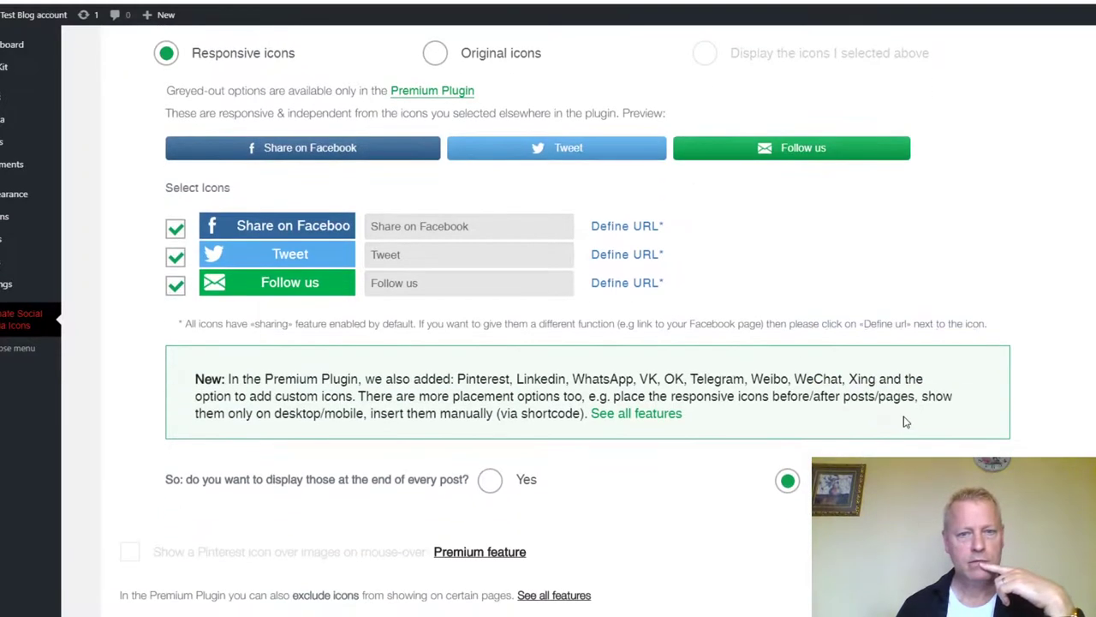
scroll(559, 491, "down", 1)
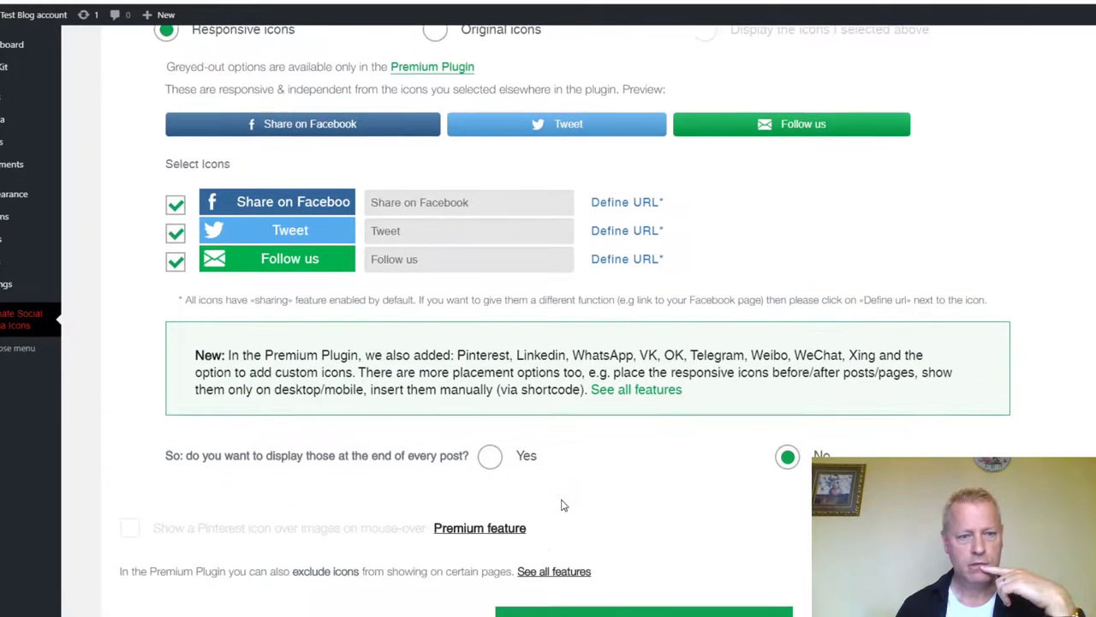
left_click(644, 584)
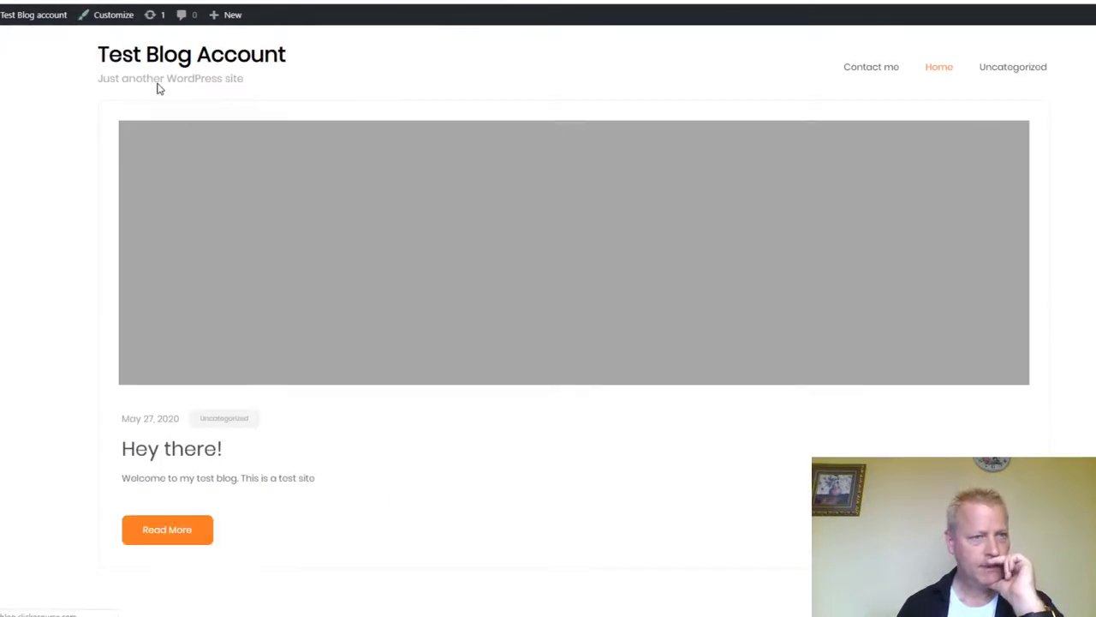
Scroll the live blog and the Hey there! post to check how the share icons look.
scroll(492, 533, "down", 2)
scroll(491, 533, "up", 2)
mouse_move(237, 125)
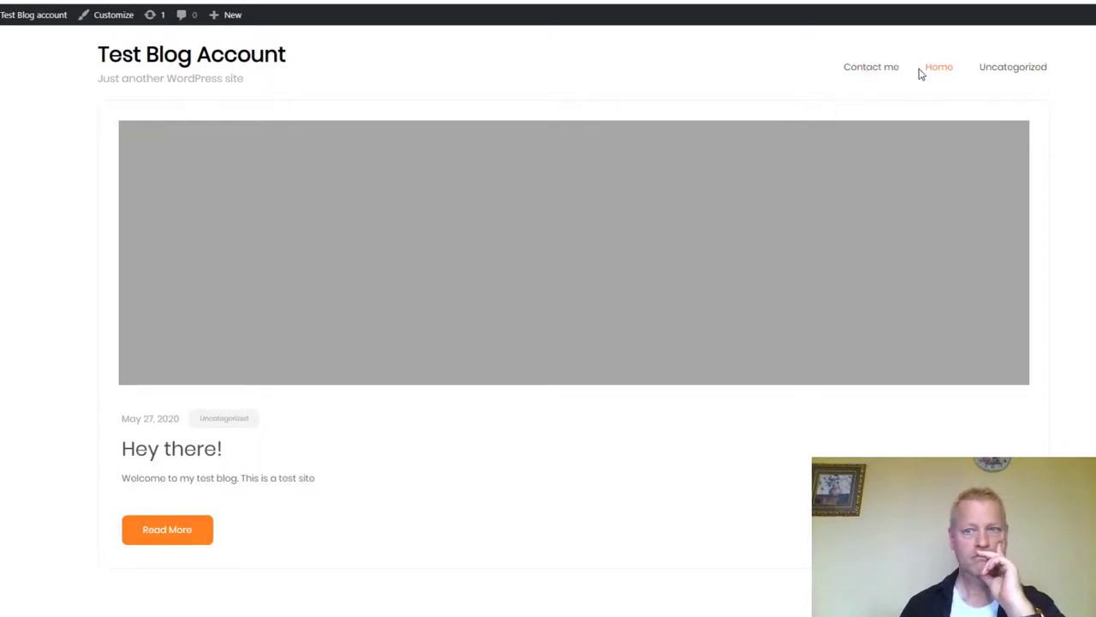
scroll(380, 289, "down", 2)
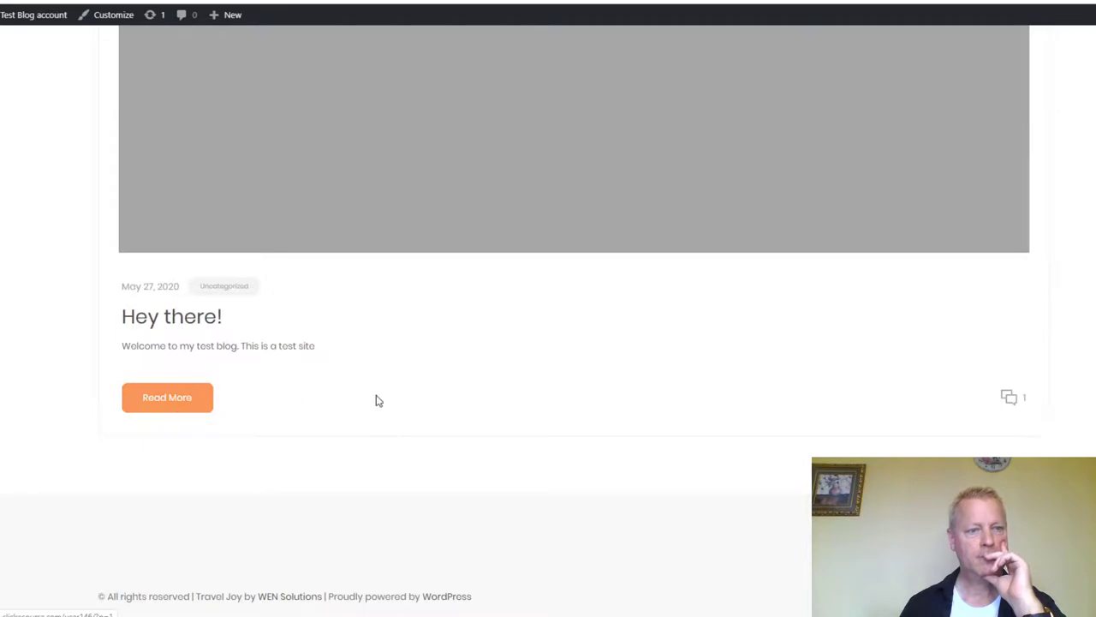
scroll(511, 433, "down", 6)
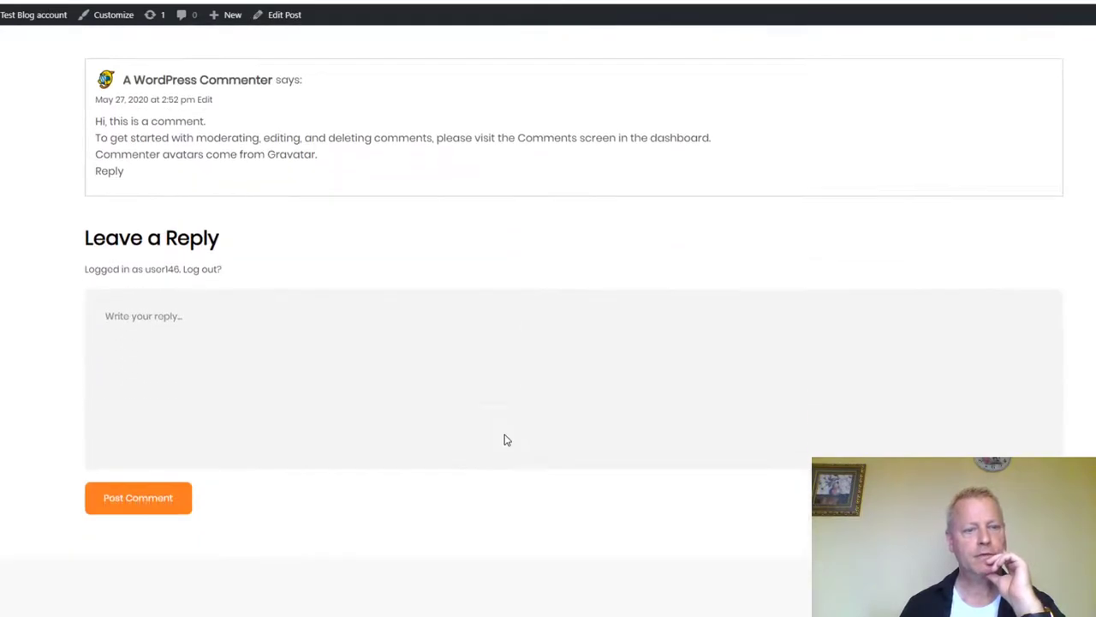
scroll(508, 438, "up", 5)
scroll(407, 549, "down", 2)
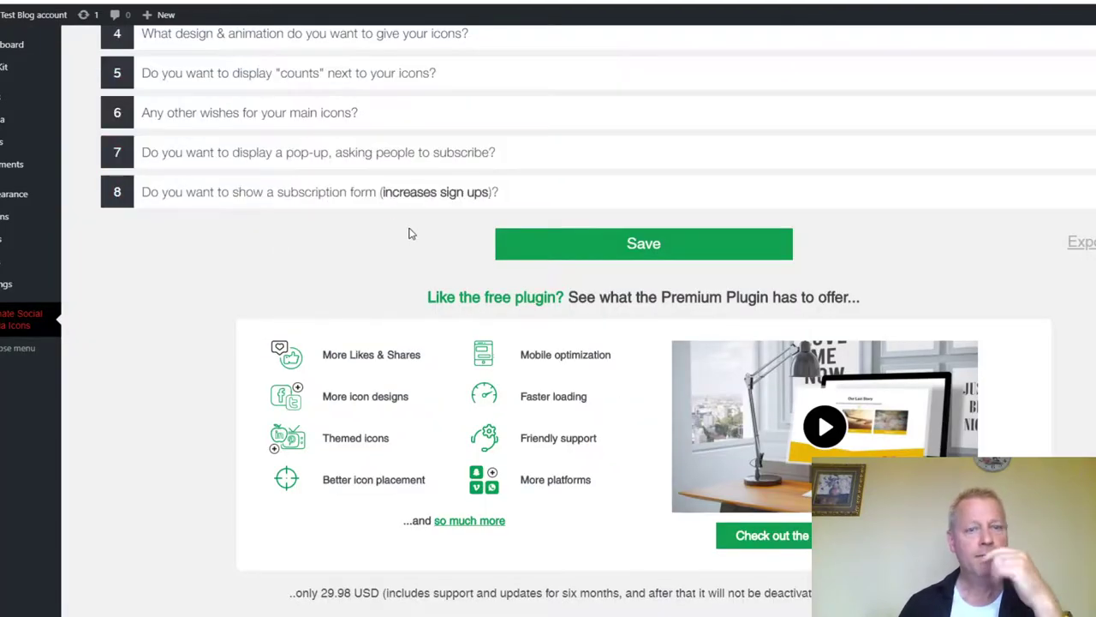
From Tools > Import, install the WordPress importer.
scroll(408, 232, "up", 3)
scroll(411, 234, "up", 1)
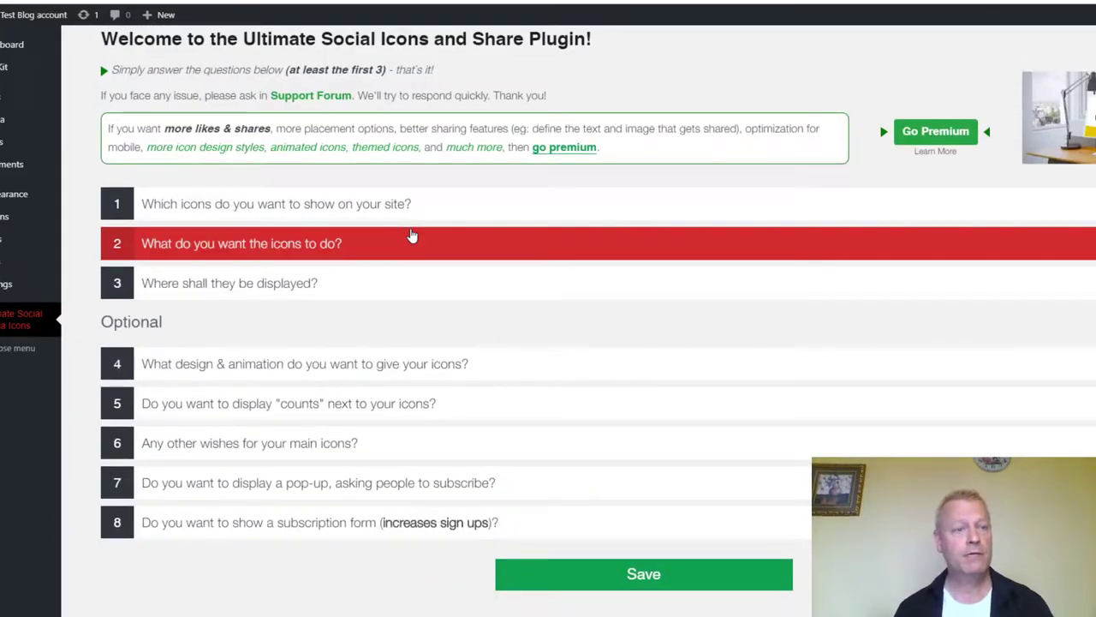
mouse_move(12, 276)
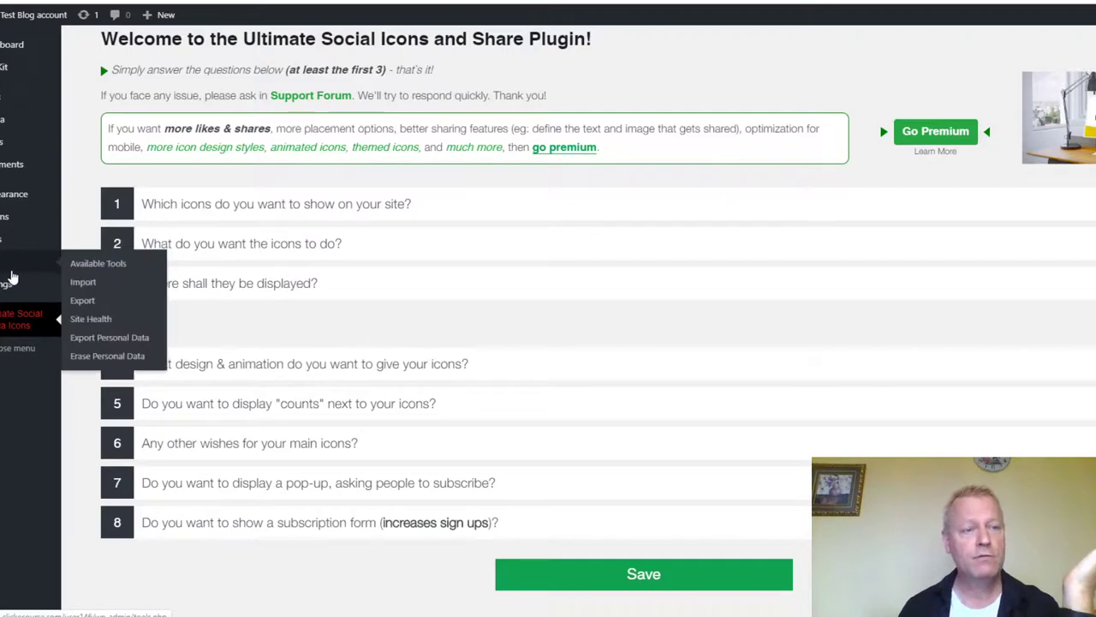
left_click(83, 282)
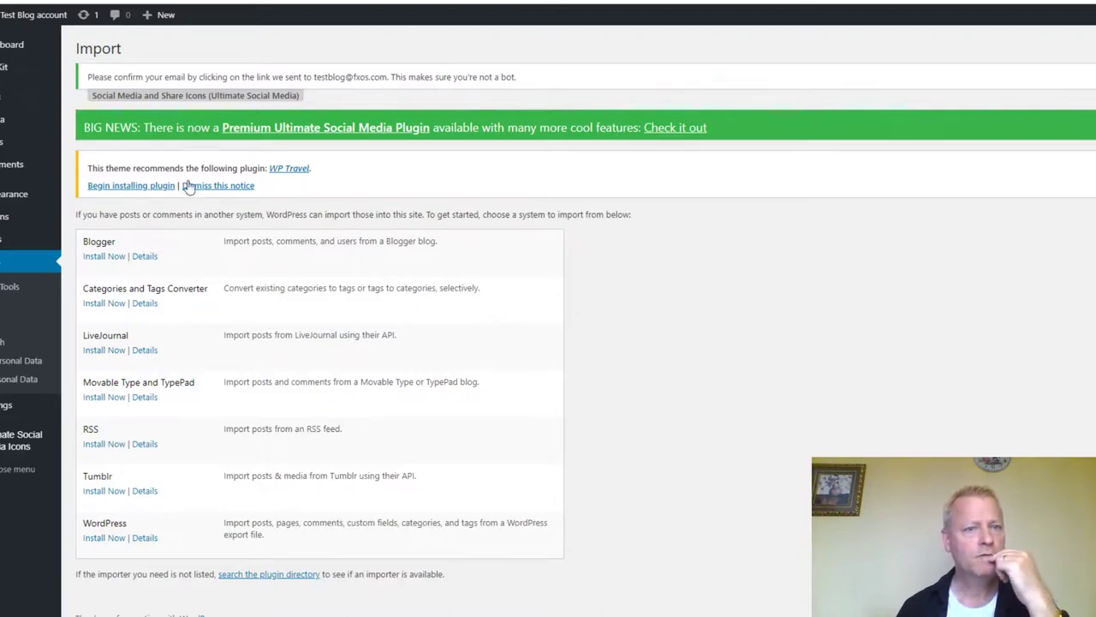
scroll(409, 334, "down", 1)
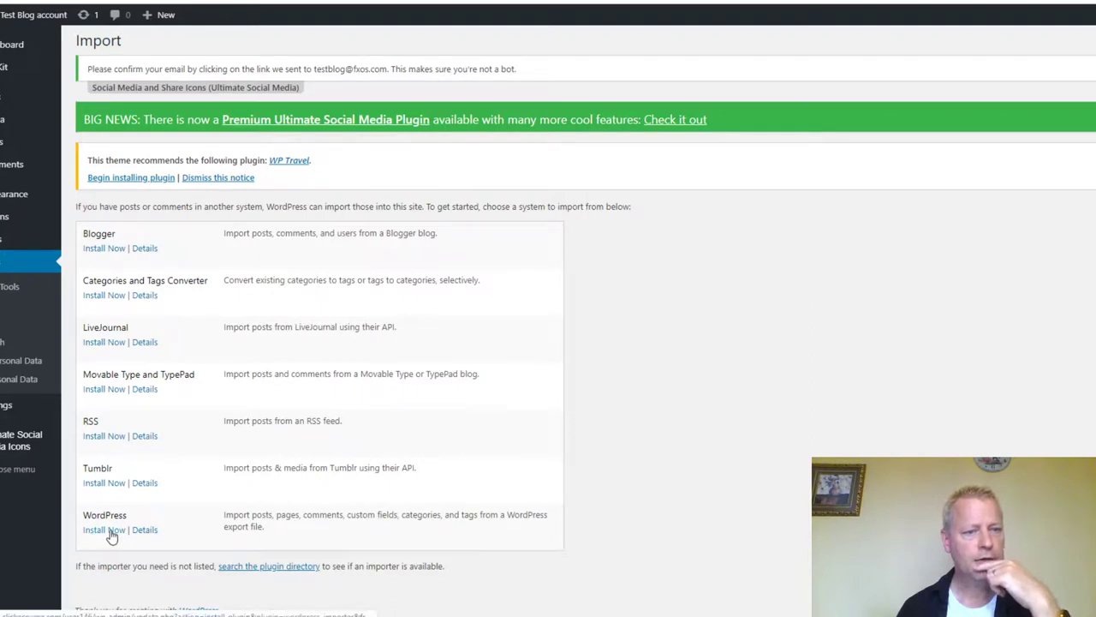
left_click_drag(233, 515, 398, 515)
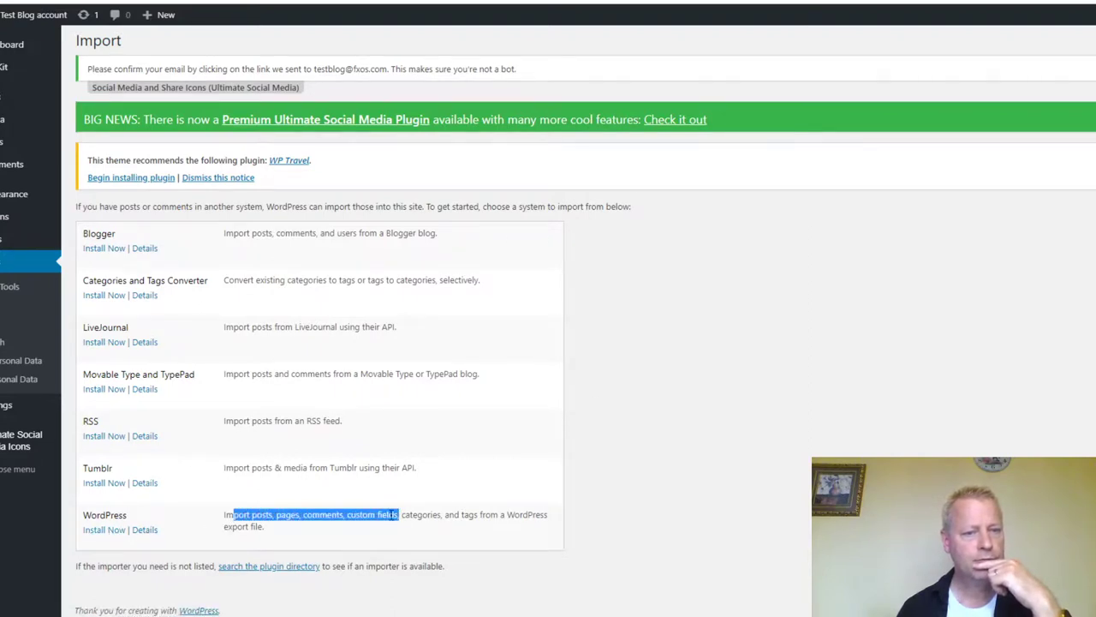
left_click(397, 515)
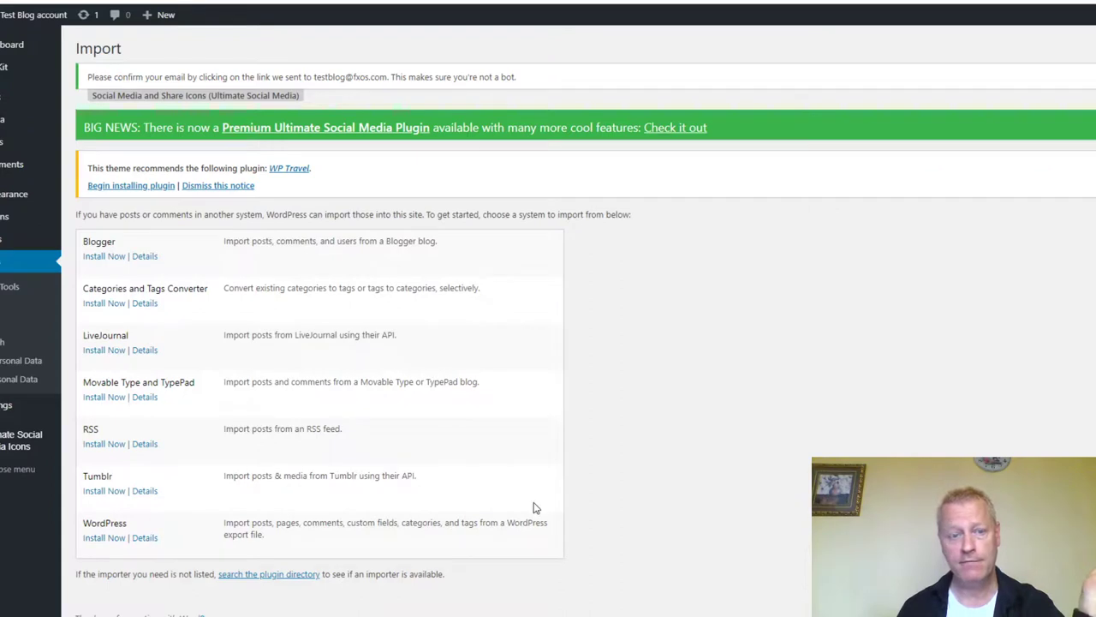
left_click(105, 538)
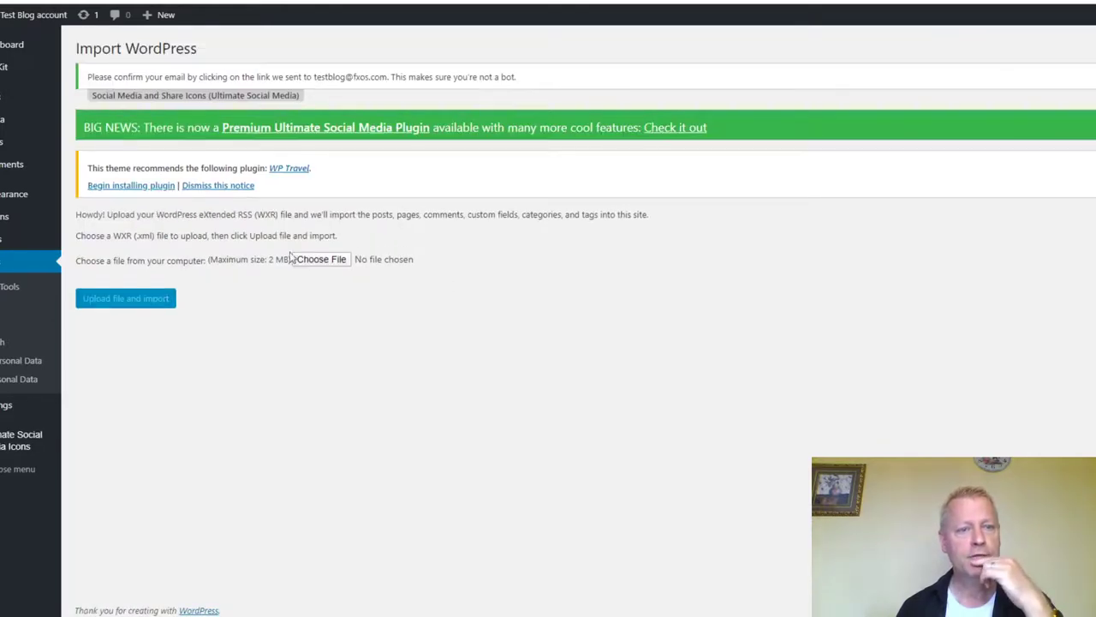
Pick successwithjs.wordpress.2016-02-13.xml from backups > sites-wp as the file to import.
left_click(326, 259)
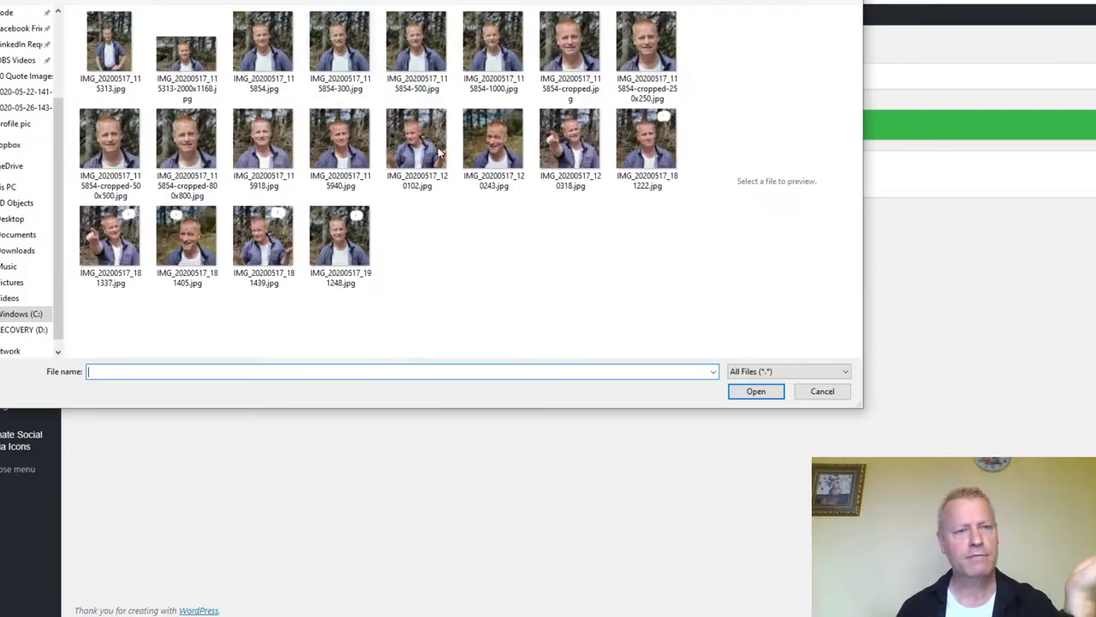
key("alt+Up")
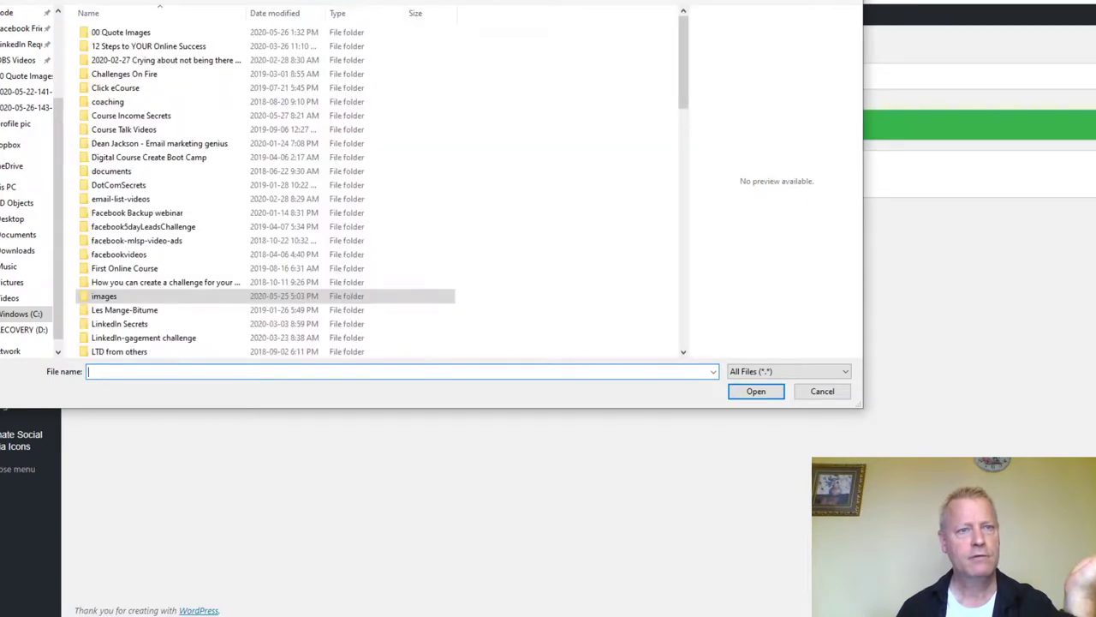
key("alt+Up")
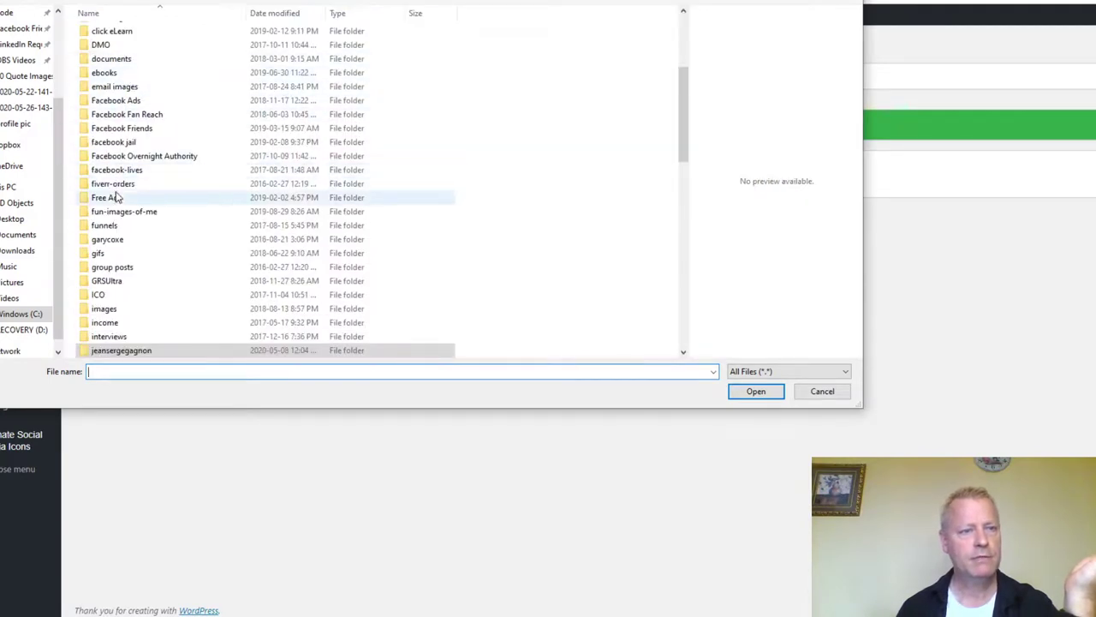
scroll(127, 271, "up", 5)
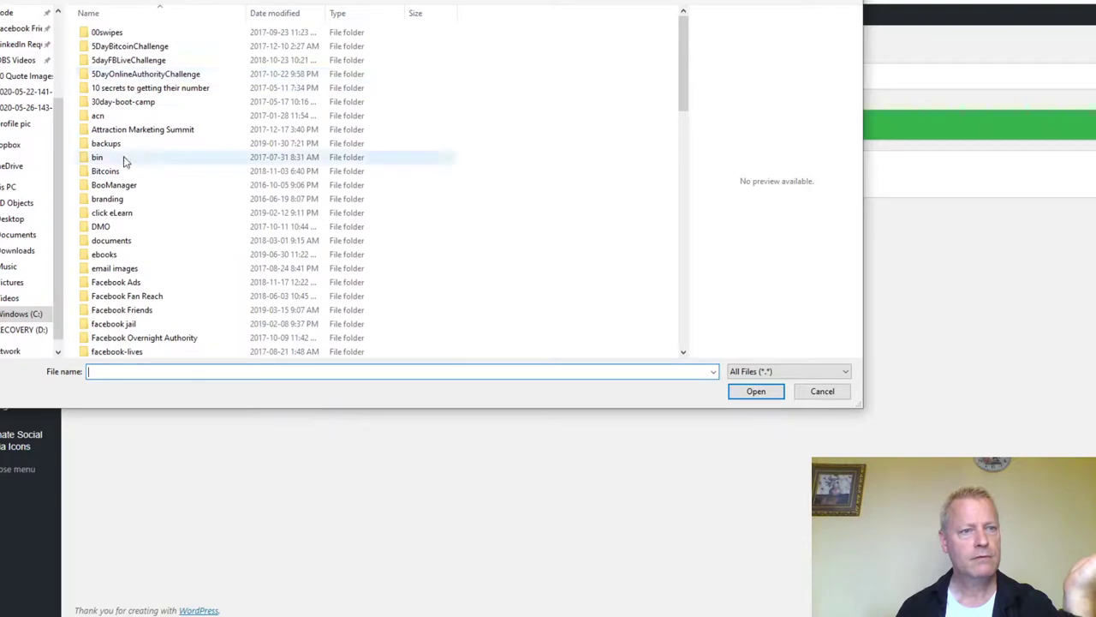
left_click(108, 147)
double_click(108, 148)
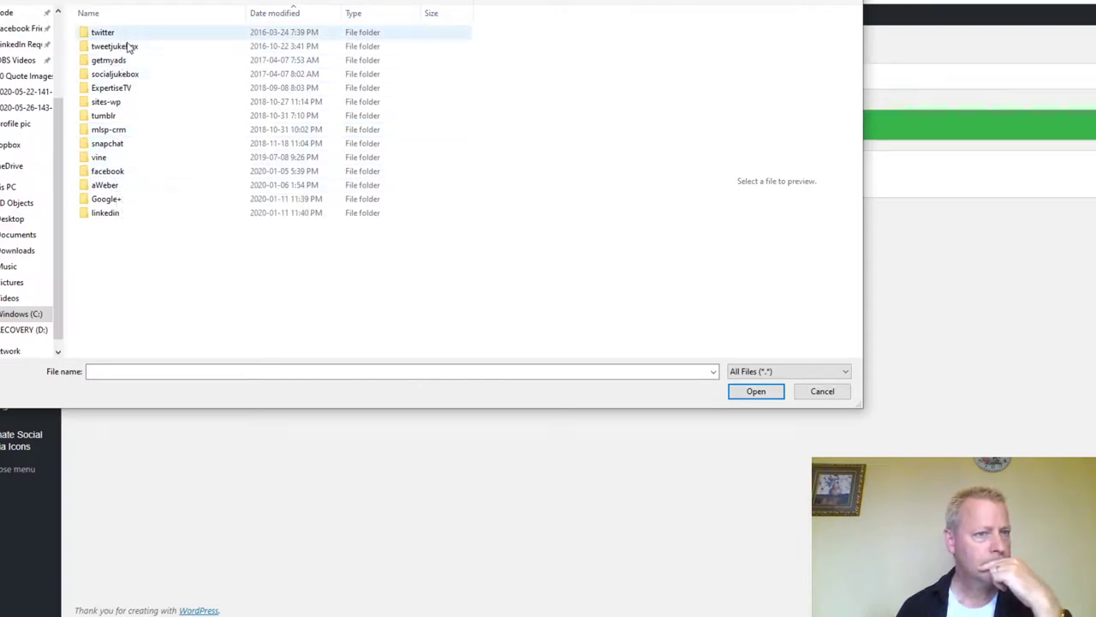
double_click(128, 103)
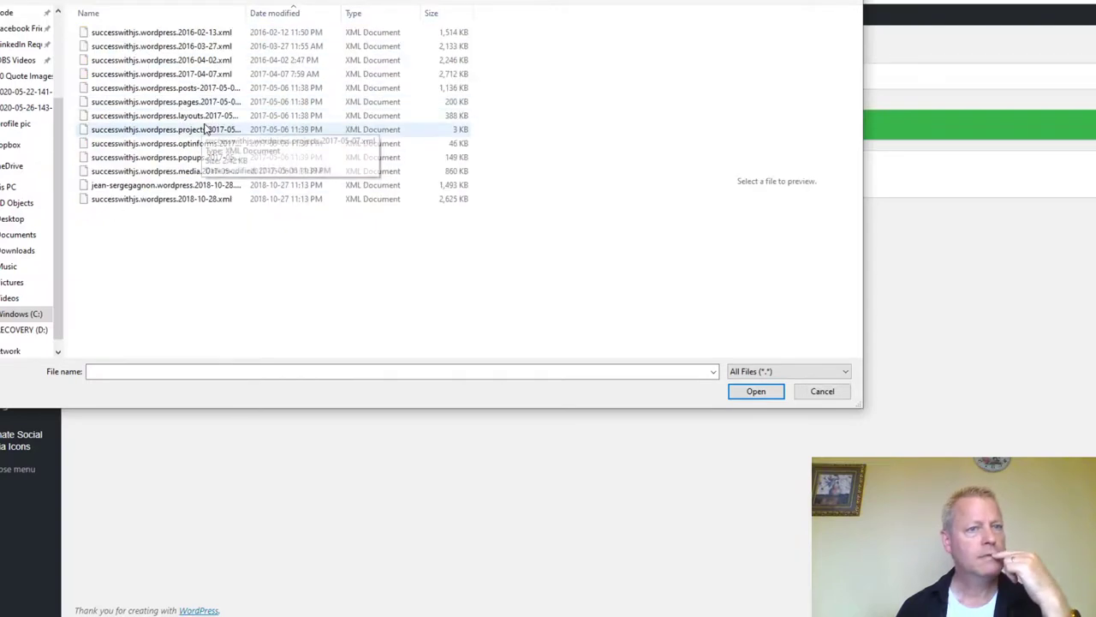
left_click_drag(246, 13, 307, 13)
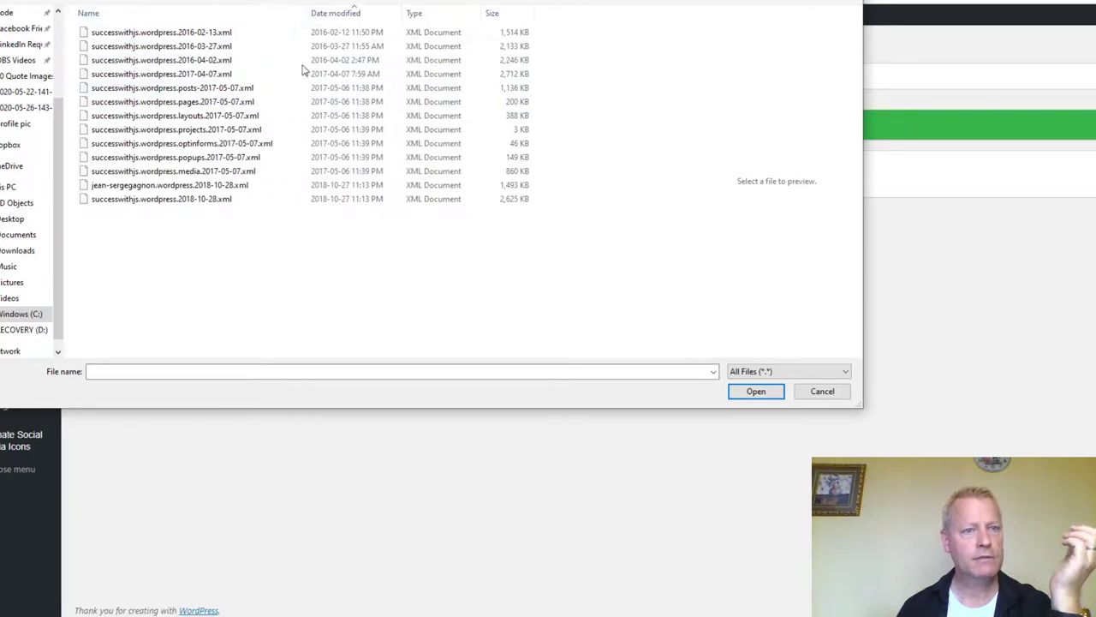
left_click(197, 32)
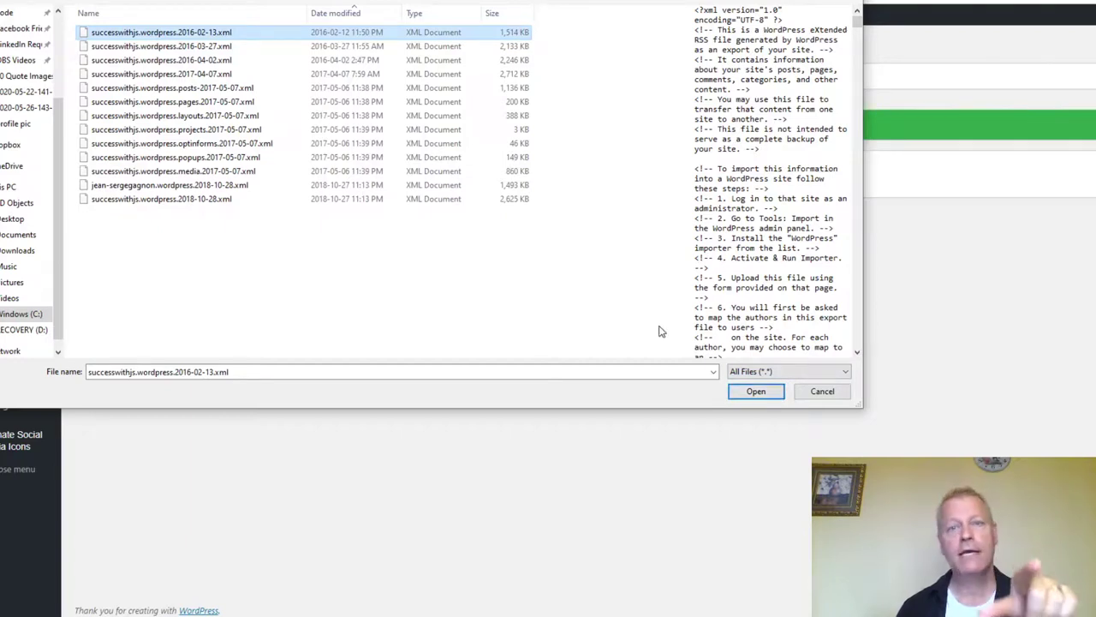
left_click(756, 392)
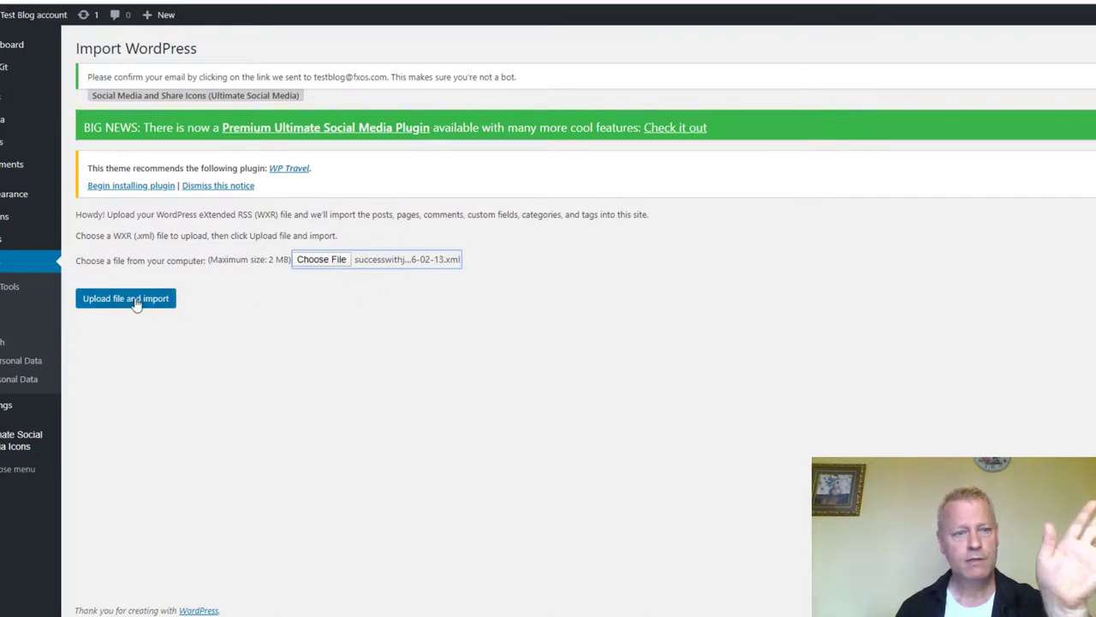
Upload and import the export, then inspect the wp-content/uploads/2020/05 move error.
left_click(137, 302)
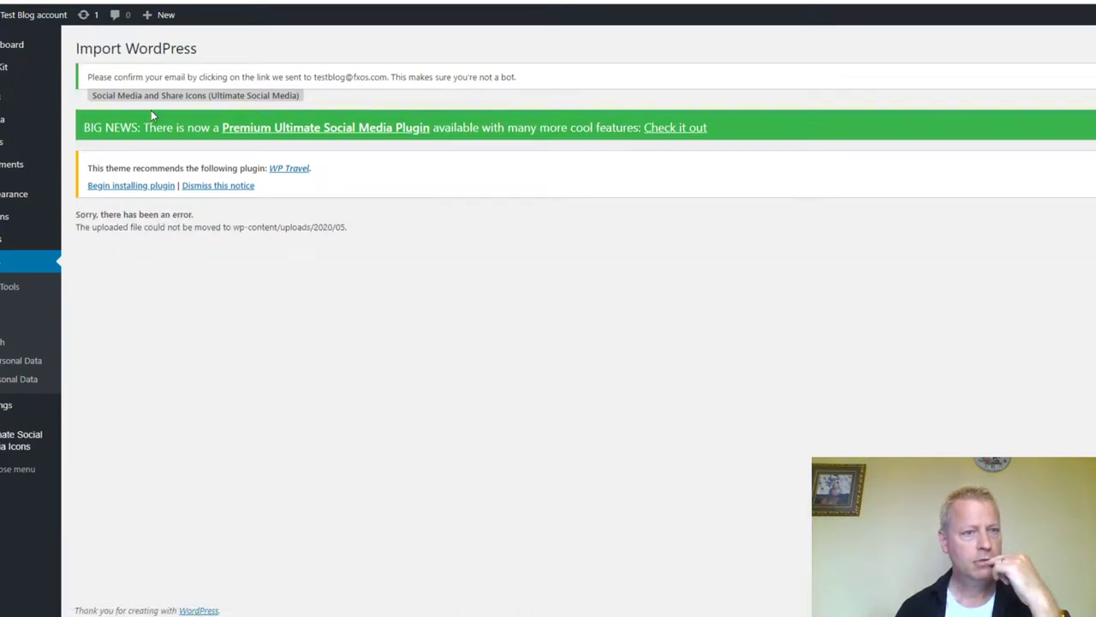
left_click_drag(116, 215, 353, 237)
left_click(385, 246)
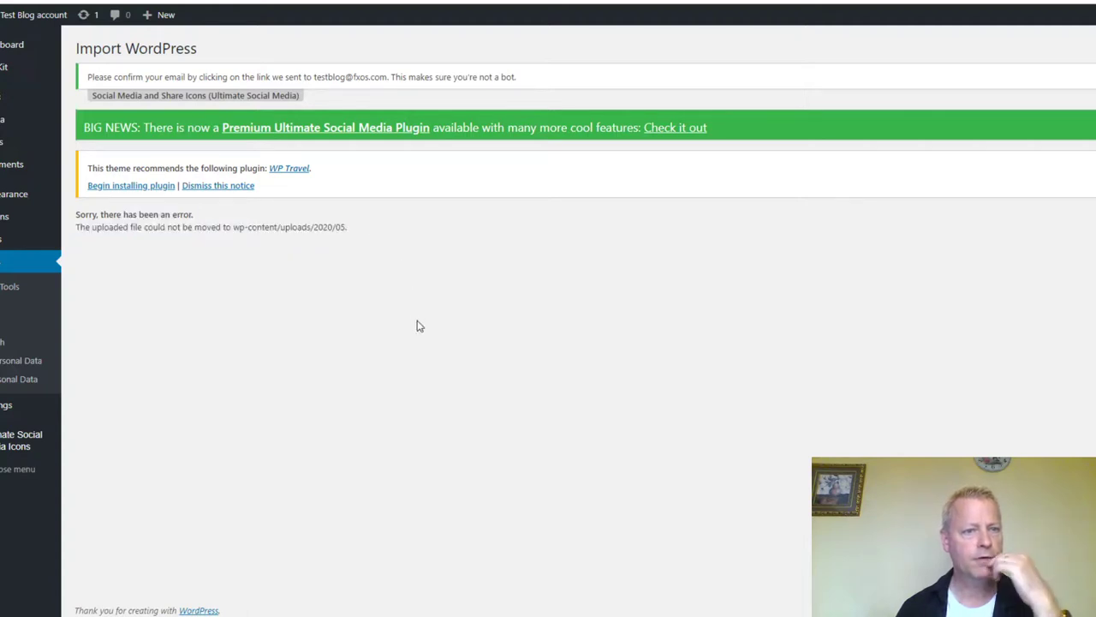
left_click_drag(235, 228, 325, 227)
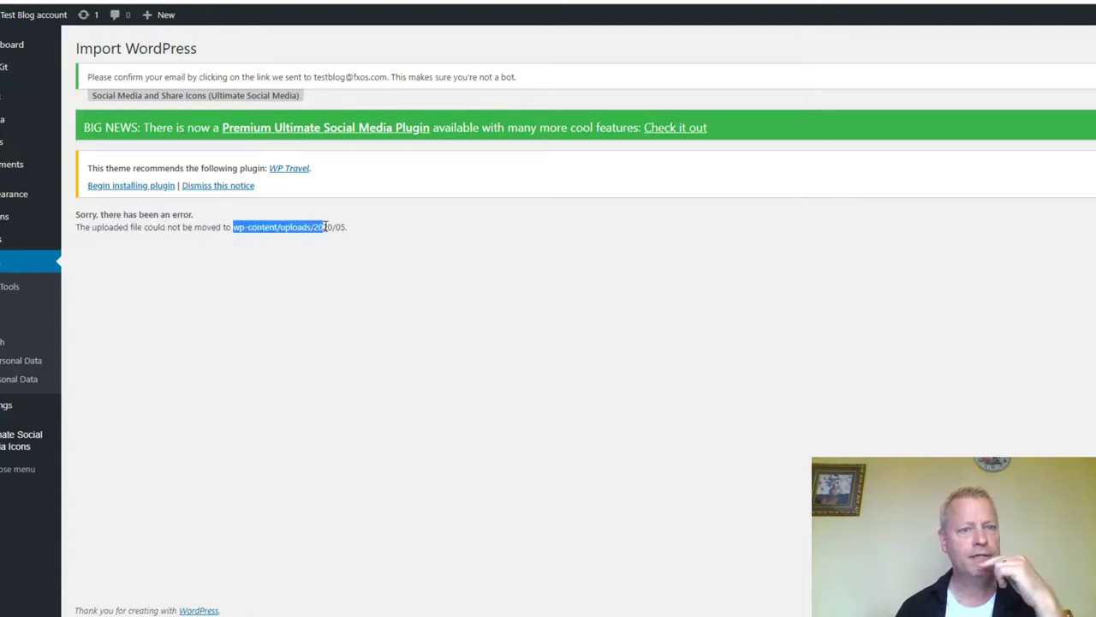
left_click(294, 260)
Look at the Hey there! post on the live blog, then return to Blog settings.
mouse_move(7, 99)
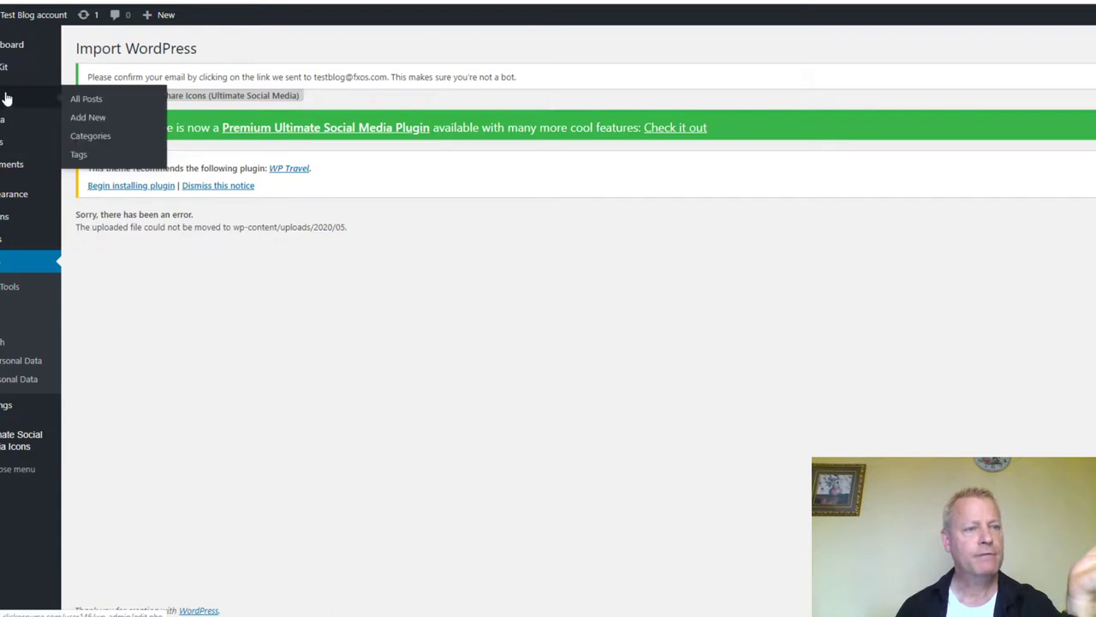
mouse_move(4, 51)
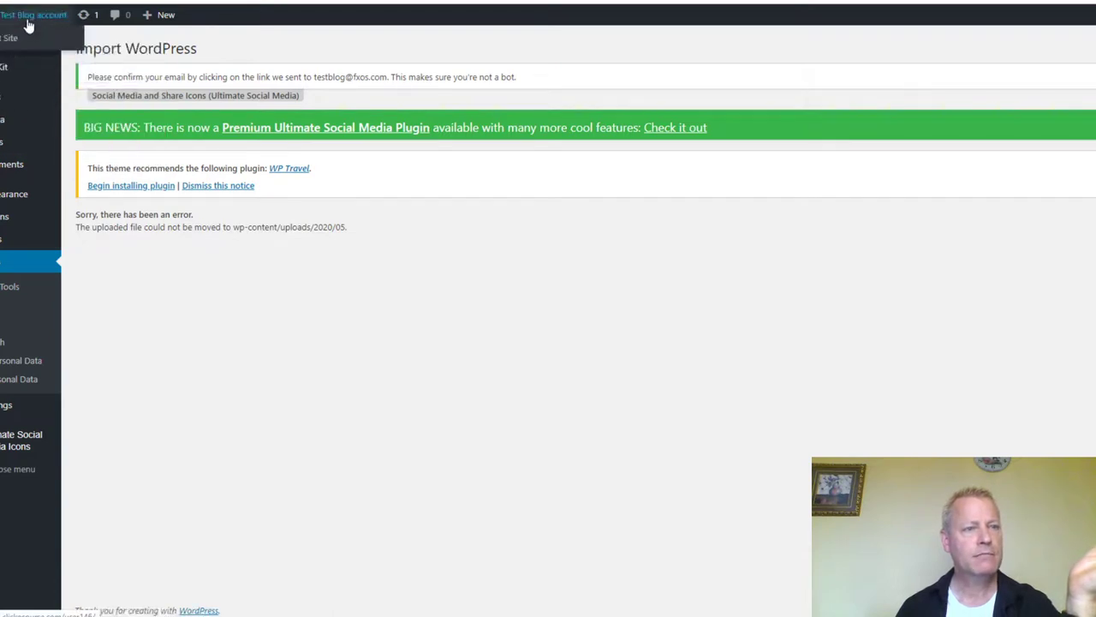
key("ctrl+Tab")
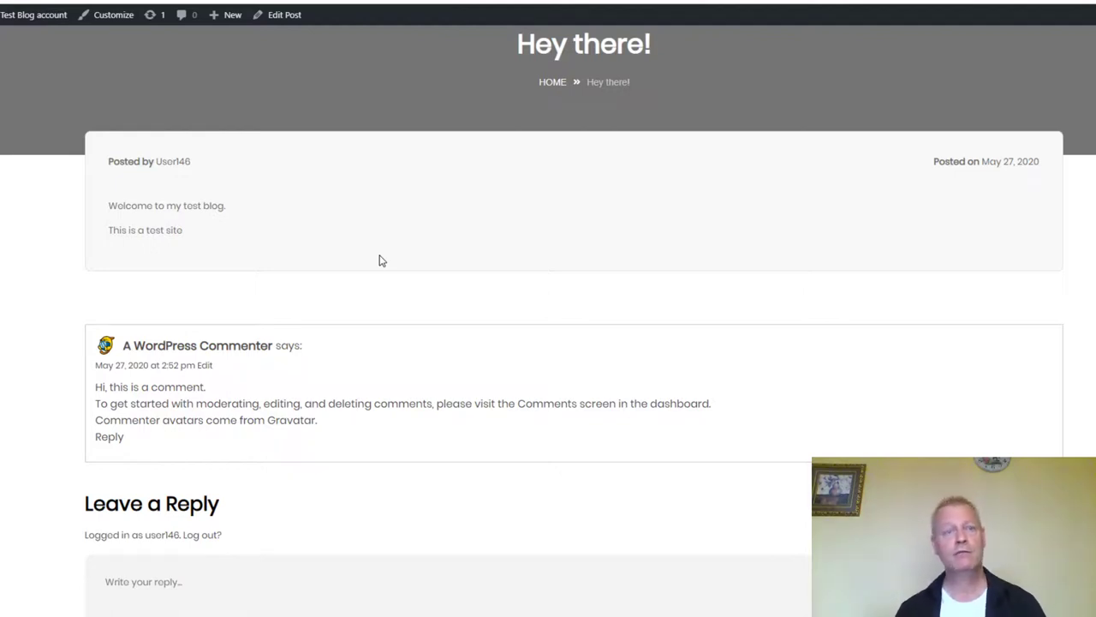
key("ctrl+Tab")
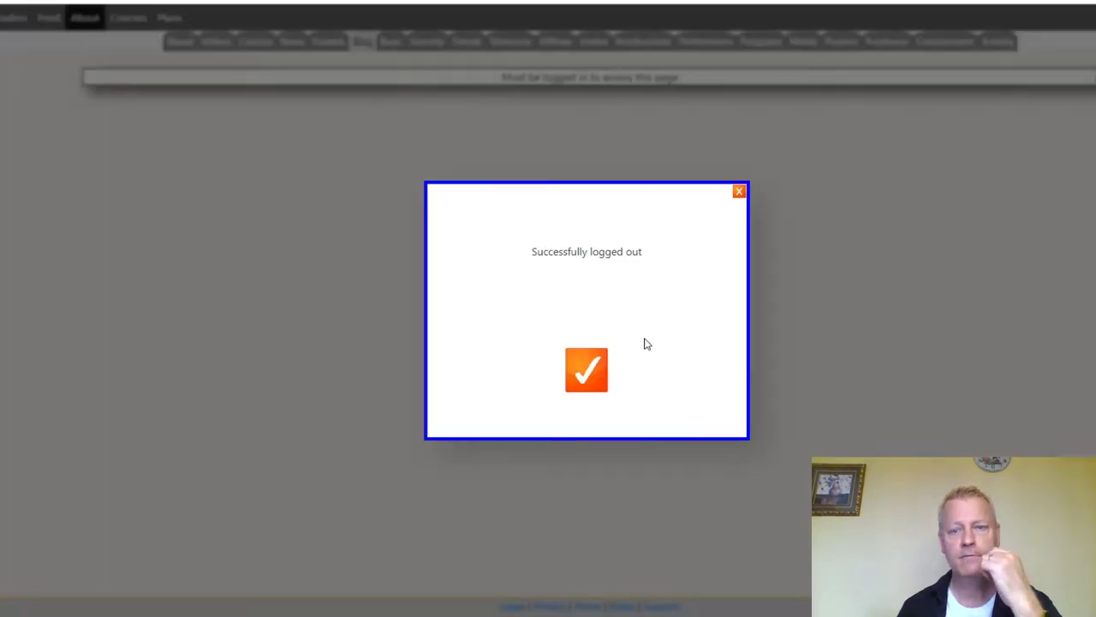
Log back in and change the blog address to a custom .com domain, then save.
left_click(580, 372)
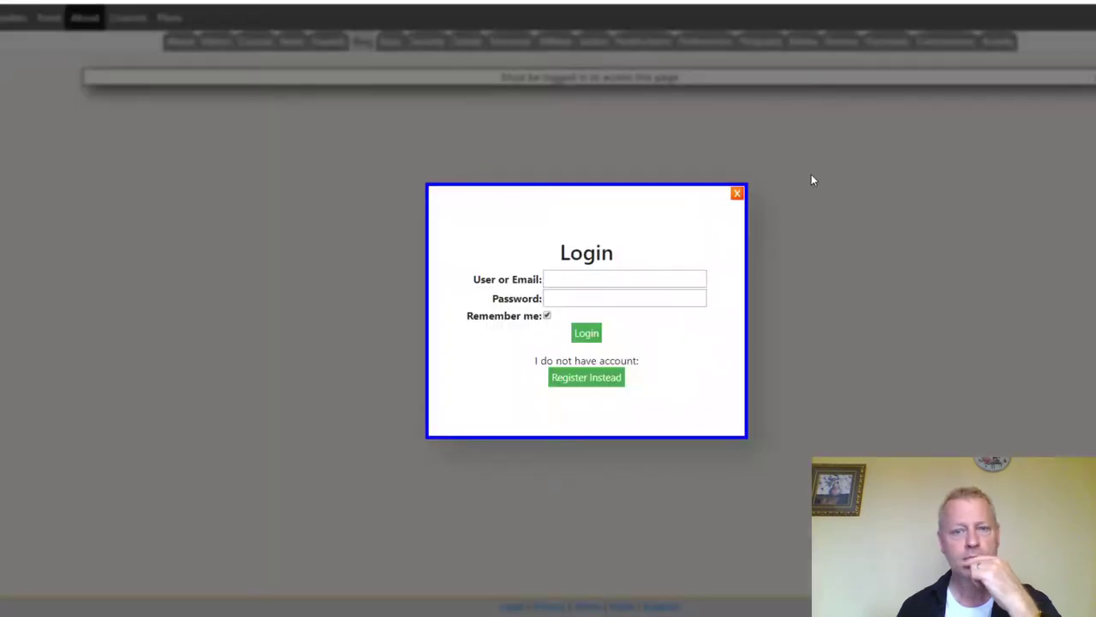
left_click(588, 334)
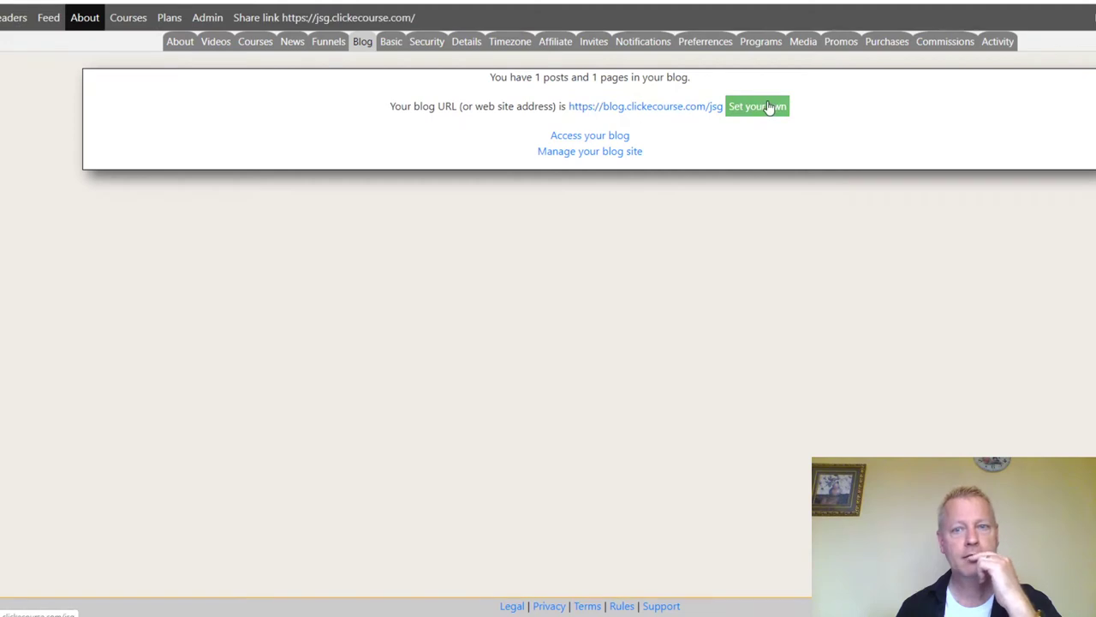
left_click(762, 109)
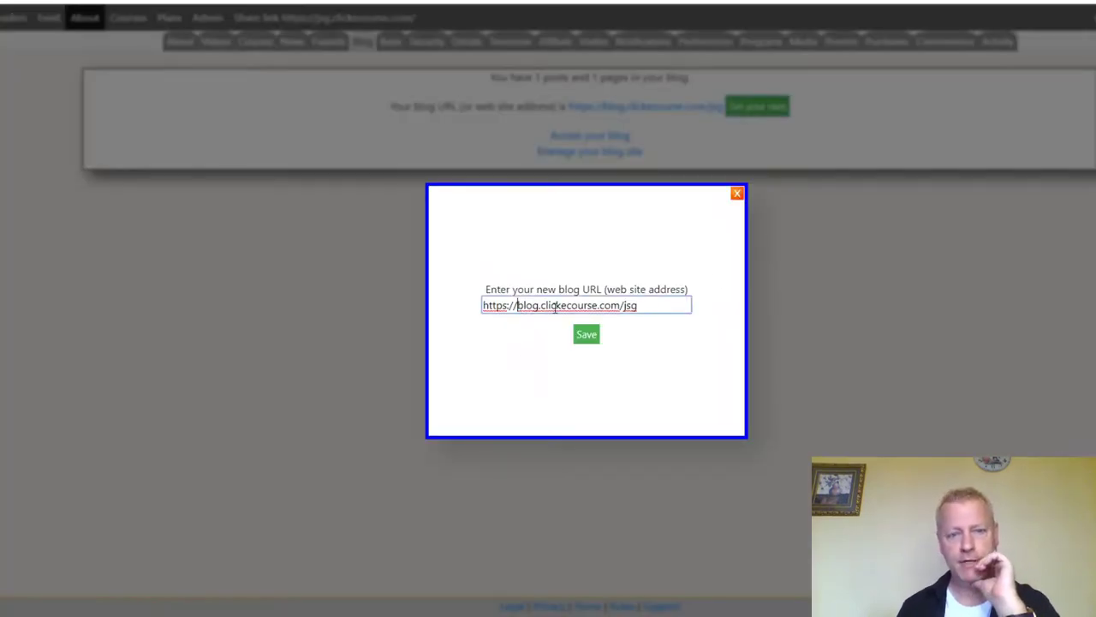
left_click_drag(517, 306, 701, 312)
type("askjeanserge.com")
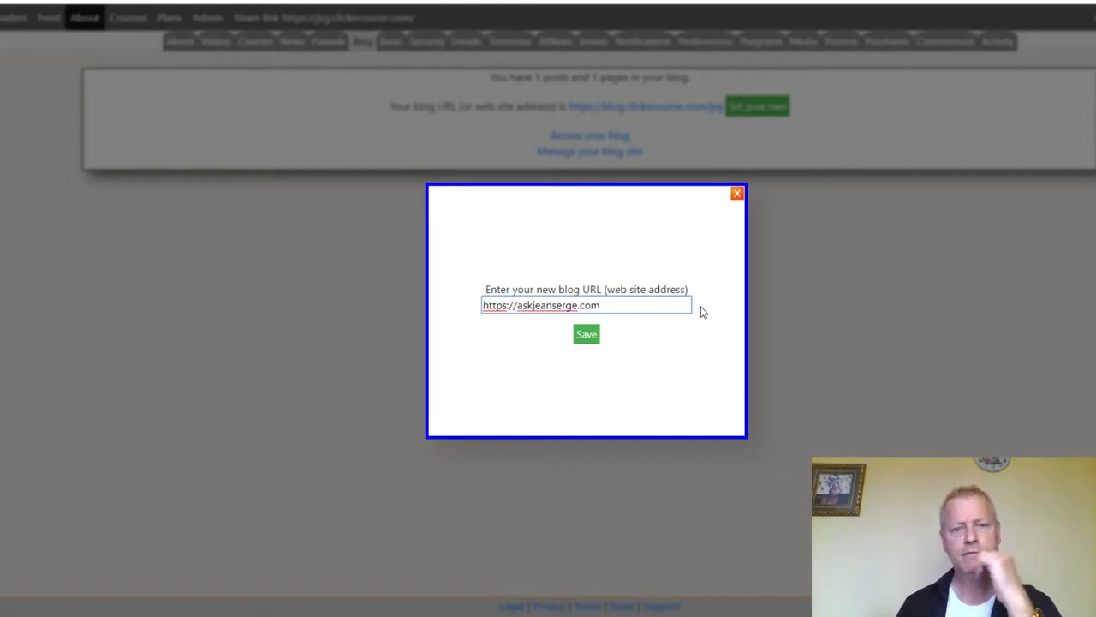
left_click(587, 336)
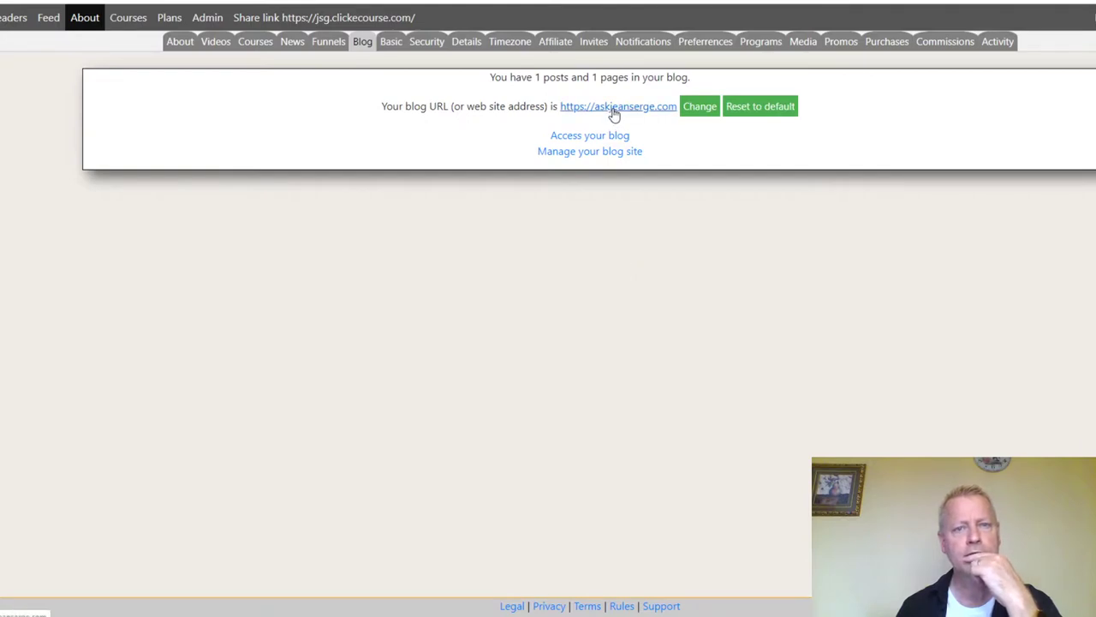
Try the blog at its new address, then go to the blog site management page.
left_click(619, 134)
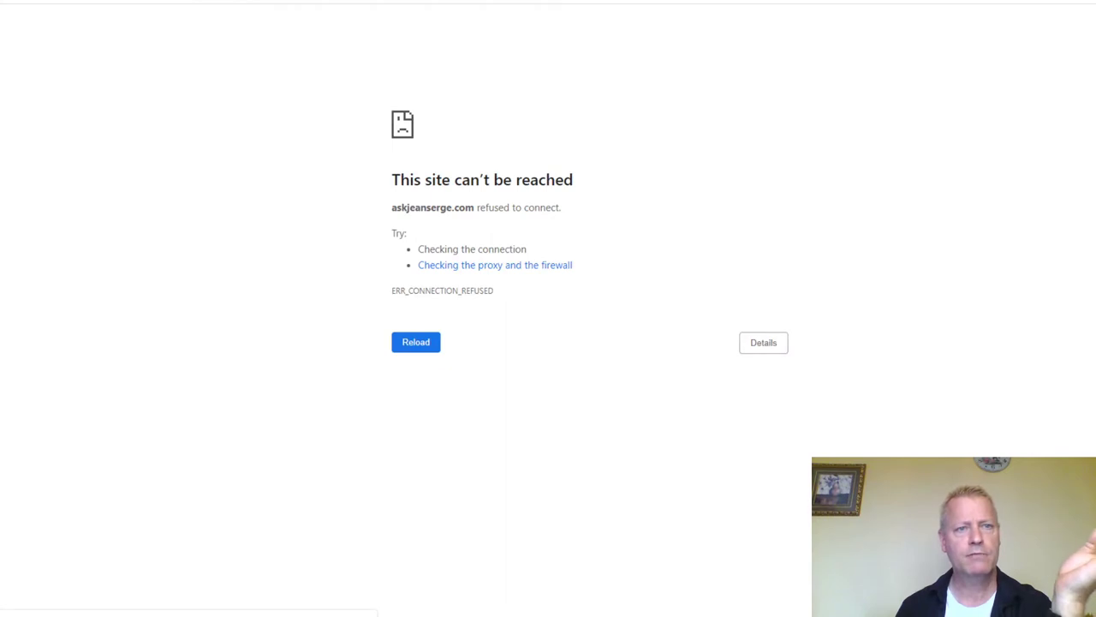
key("alt+Left")
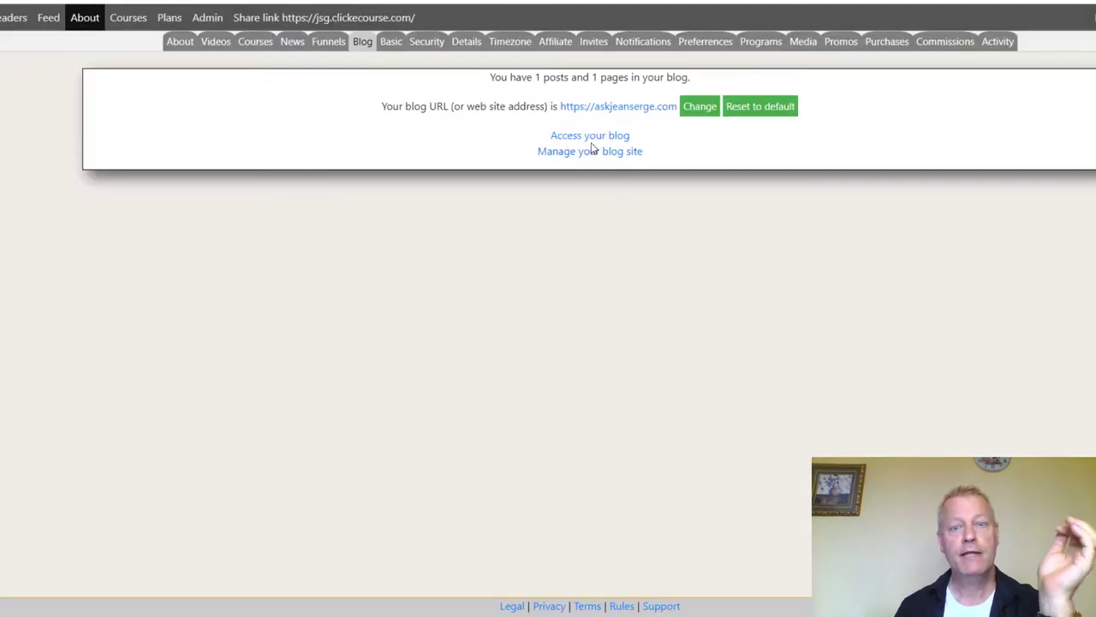
left_click(587, 152)
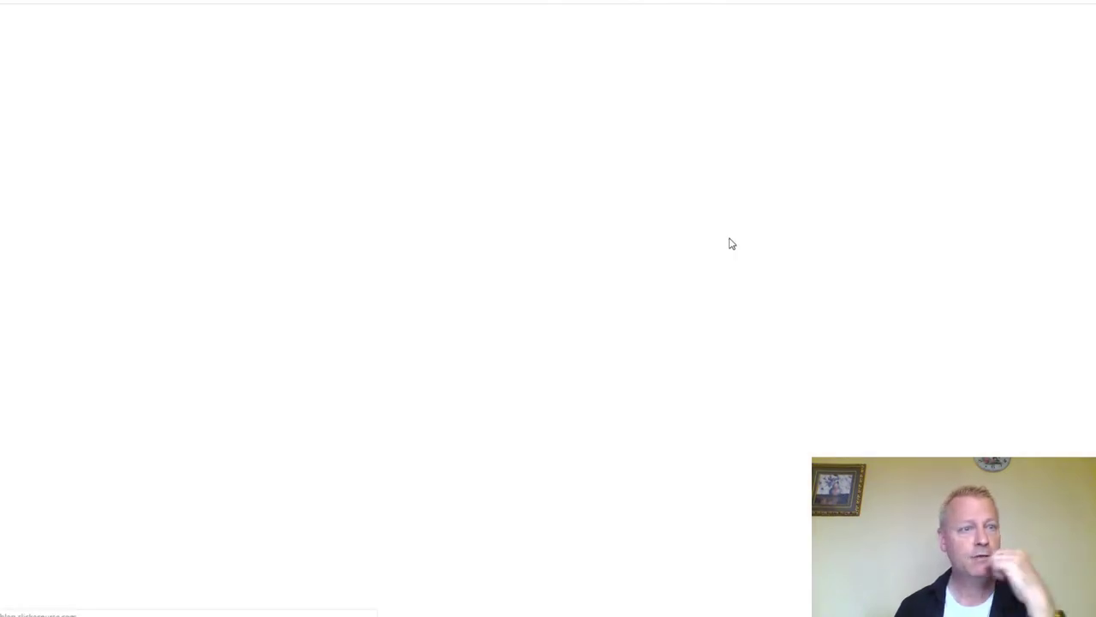